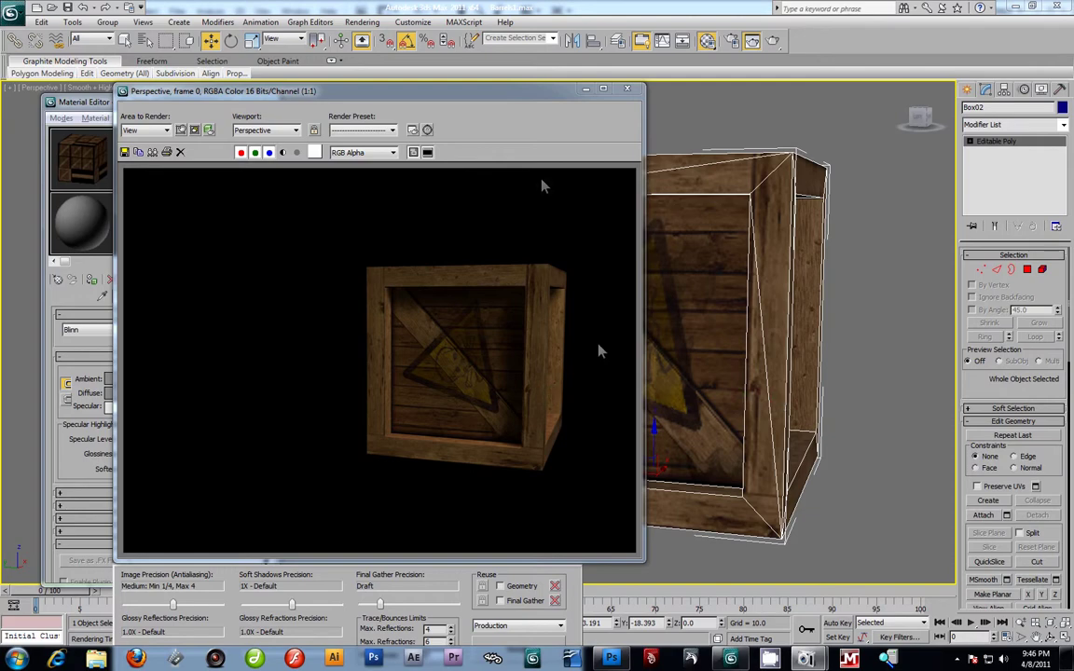
# Step: Close the Rendered Frame Window, Unhide All the boxes and barrels, and zoom out to view the whole stack
pyautogui.click(627, 88)
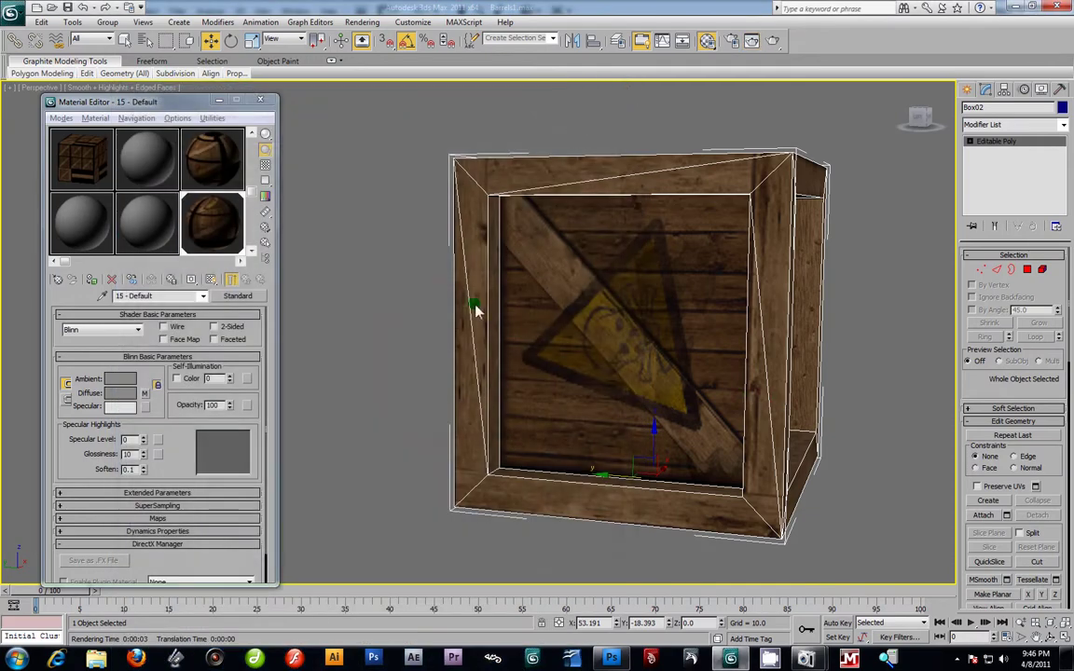
pyautogui.keyDown('alt'); pyautogui.moveTo(627, 301); pyautogui.dragTo(595, 292, button='middle'); pyautogui.keyUp('alt')
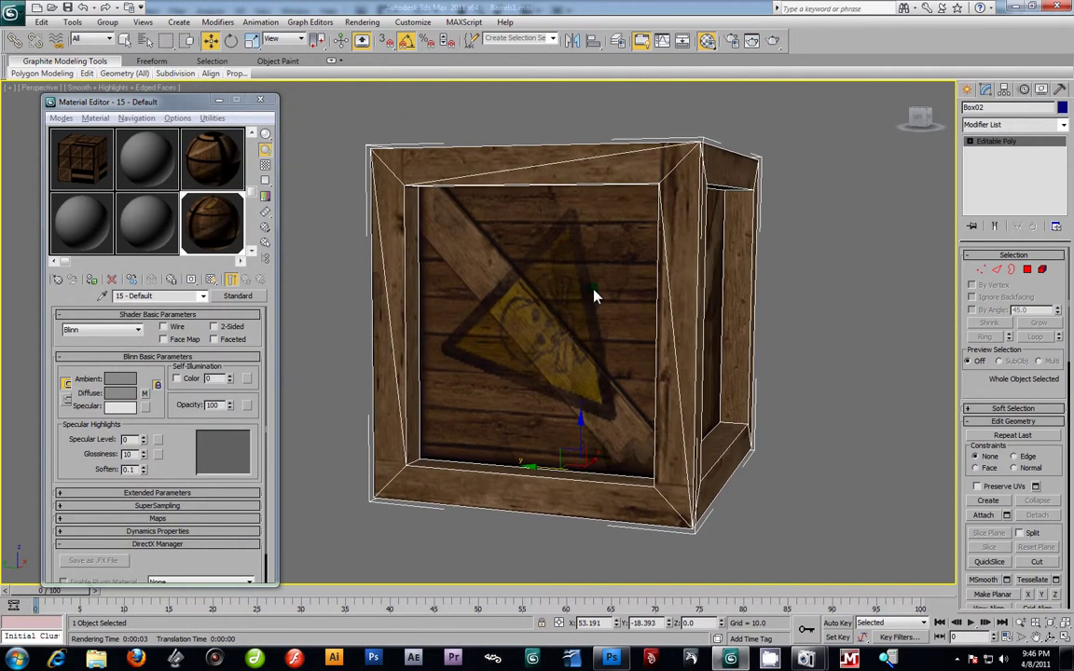
pyautogui.rightClick(862, 275)
pyautogui.click(885, 216)
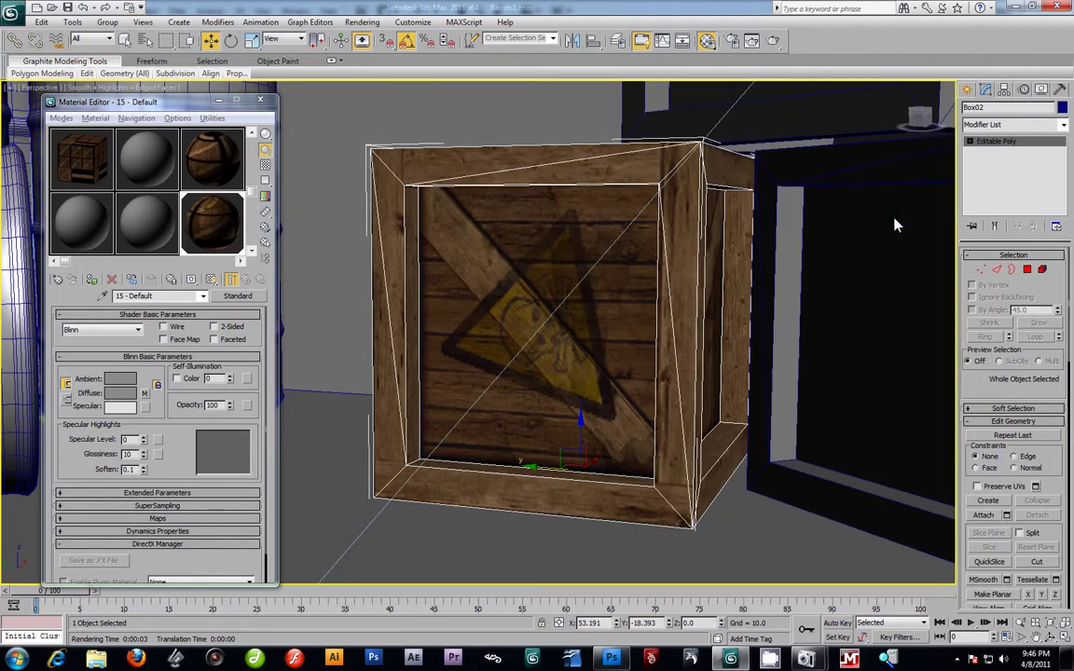
pyautogui.scroll(-6, 654, 299)
pyautogui.moveTo(681, 309)
pyautogui.keyDown('alt'); pyautogui.mouseDown(button='middle')
pyautogui.moveTo(640, 311)
pyautogui.moveTo(676, 307)
pyautogui.moveTo(662, 319)
pyautogui.mouseUp(button='middle'); pyautogui.keyUp('alt')
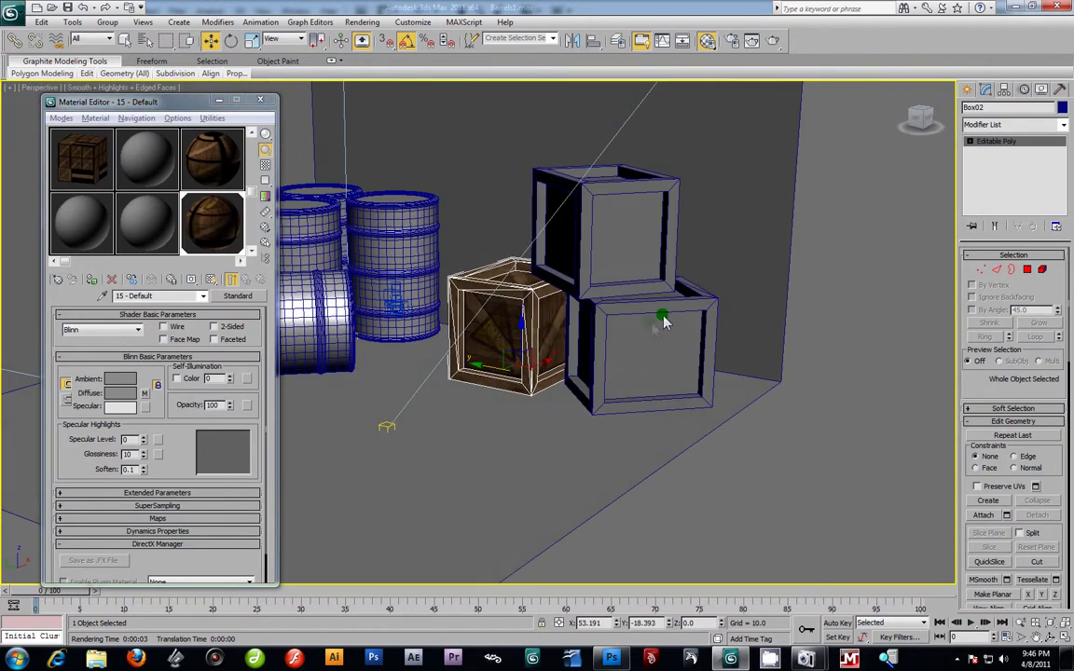
pyautogui.click(840, 456)
# Step: Delete the plain lower-right box and Shift-clone the textured crate into its spot as a Copy
pyautogui.click(627, 351)
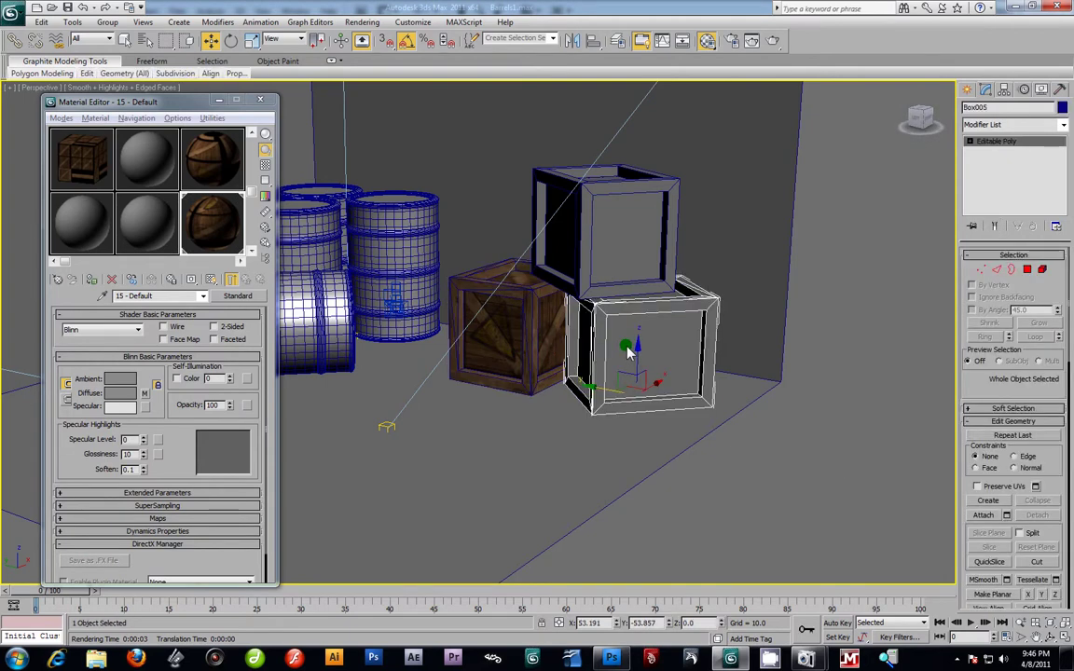
pyautogui.press('Delete')
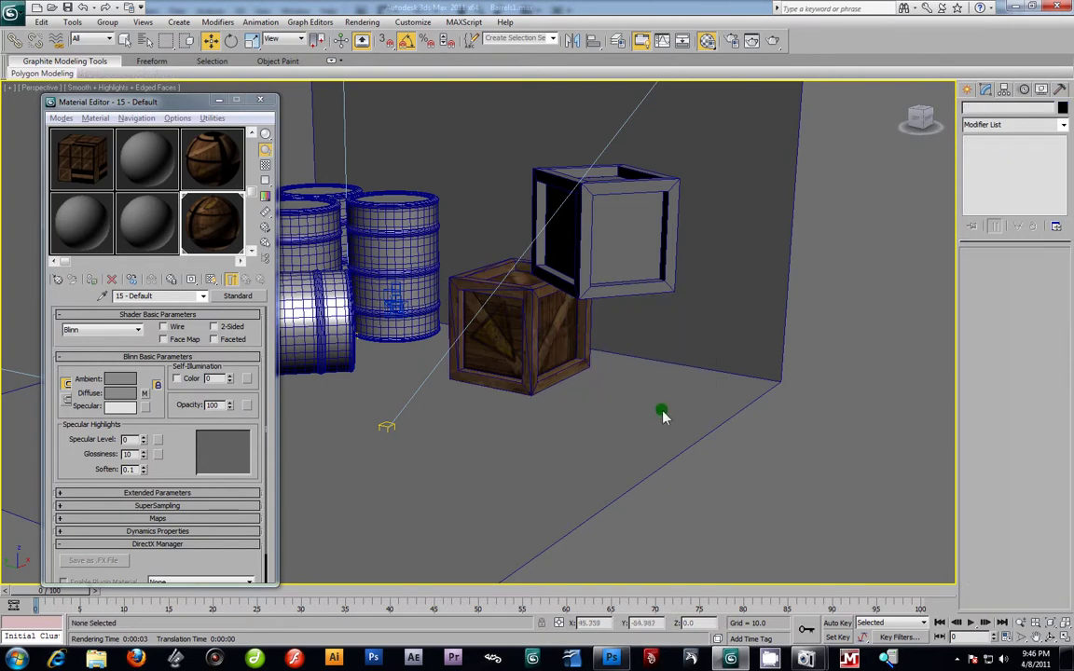
pyautogui.click(525, 343)
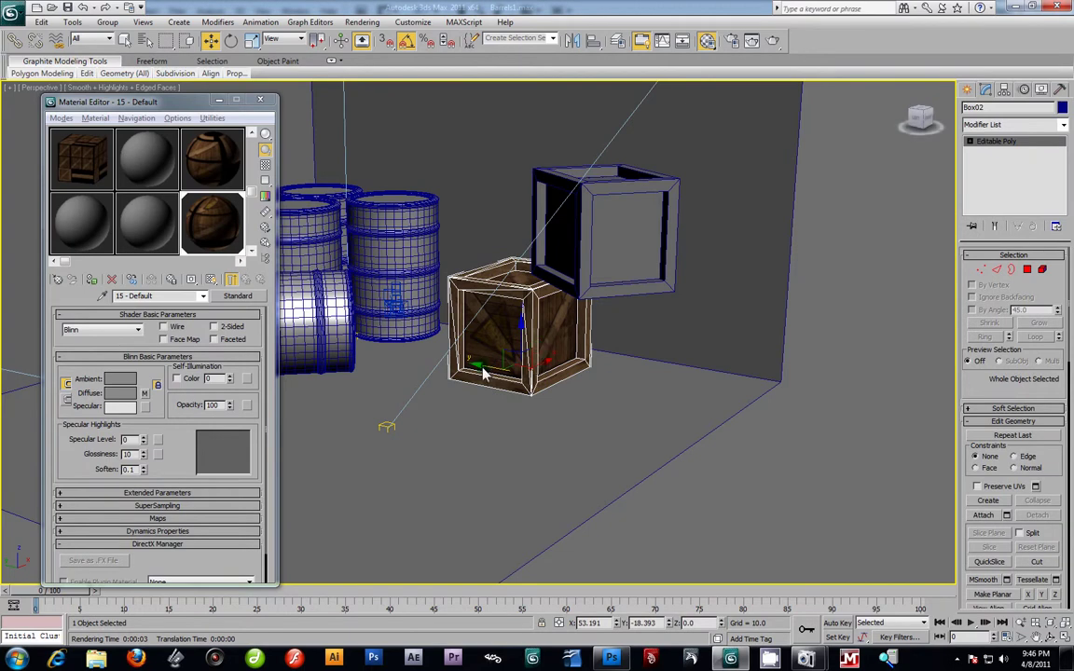
pyautogui.hotkey('ctrl', 'z')
pyautogui.keyDown('shift'); pyautogui.moveTo(545, 393); pyautogui.dragTo(597, 410); pyautogui.keyUp('shift')
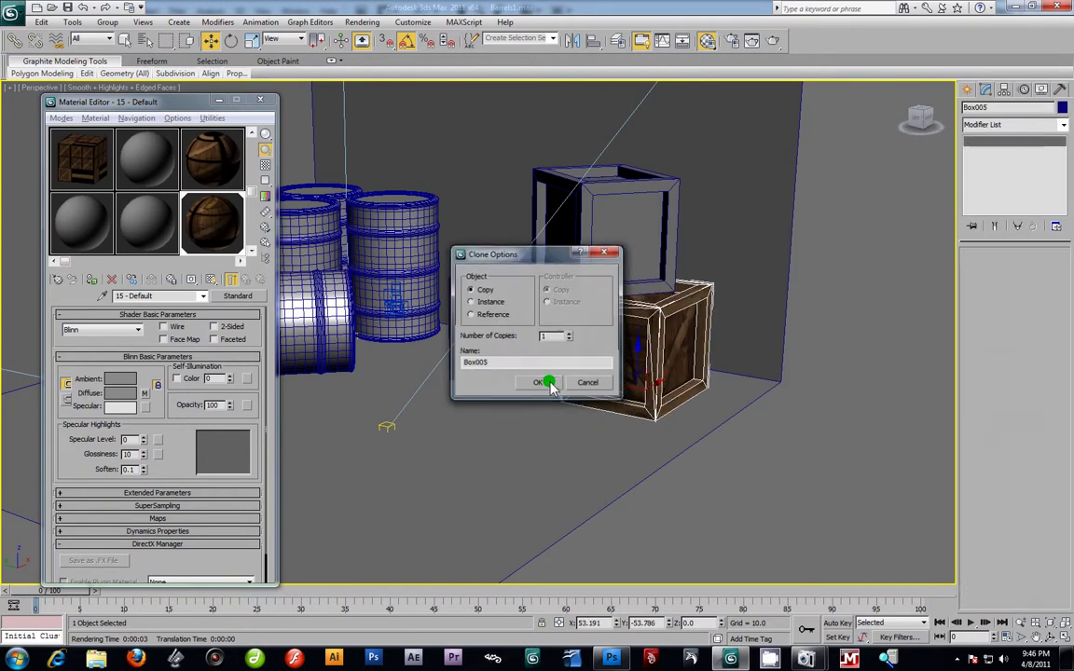
pyautogui.click(541, 384)
# Step: Rotate the crate copy about Z (35°, then back 10°) and enter Polygon level with all 64 polygons
pyautogui.keyDown('alt'); pyautogui.moveTo(731, 419); pyautogui.dragTo(698, 418, button='middle'); pyautogui.keyUp('alt')
pyautogui.scroll(5, 663, 421)
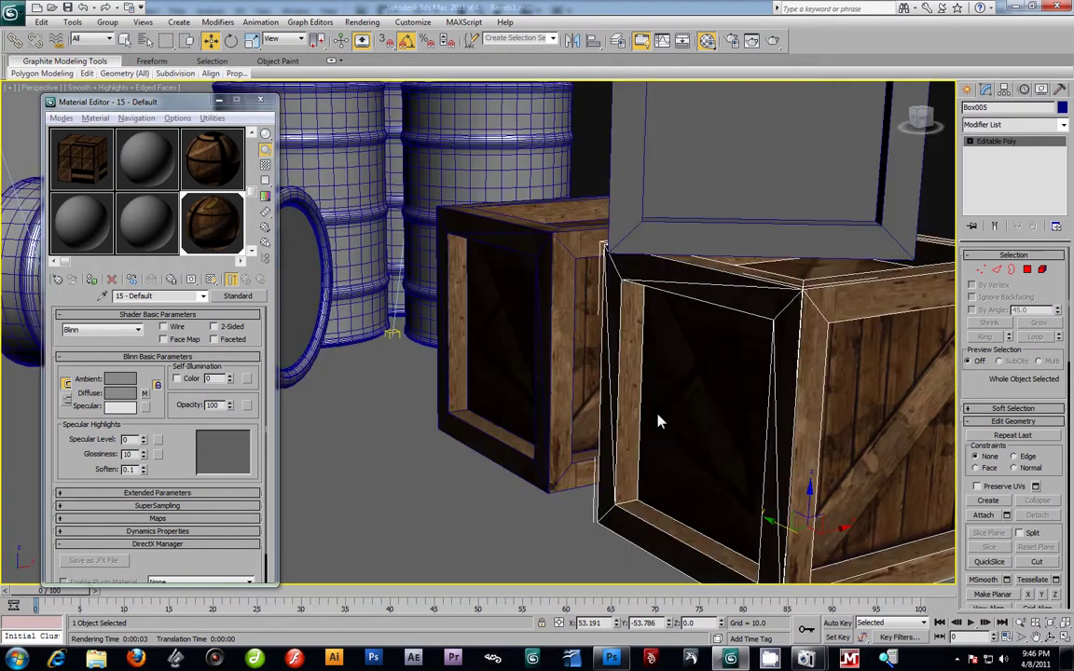
pyautogui.keyDown('alt'); pyautogui.moveTo(633, 411); pyautogui.dragTo(760, 326, button='middle'); pyautogui.keyUp('alt')
pyautogui.click(230, 40)
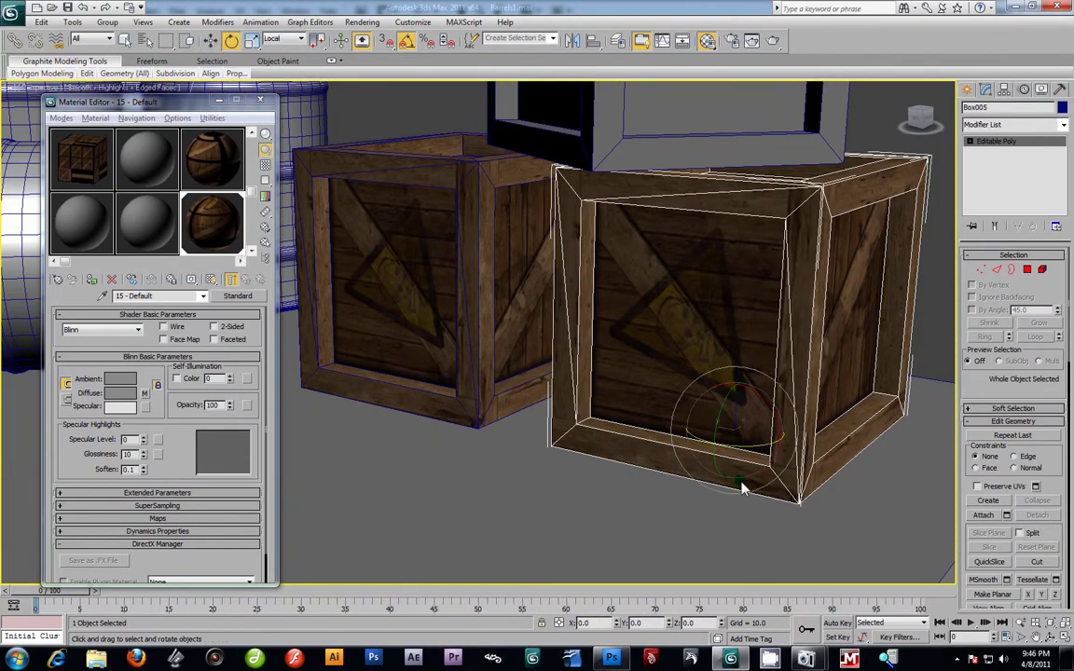
pyautogui.moveTo(736, 452); pyautogui.dragTo(758, 455)
pyautogui.keyDown('alt'); pyautogui.moveTo(672, 350); pyautogui.dragTo(606, 372, button='middle'); pyautogui.keyUp('alt')
pyautogui.moveTo(684, 462); pyautogui.dragTo(681, 462)
pyautogui.keyDown('alt'); pyautogui.moveTo(681, 463); pyautogui.dragTo(522, 401, button='middle'); pyautogui.keyUp('alt')
pyautogui.click(969, 141)
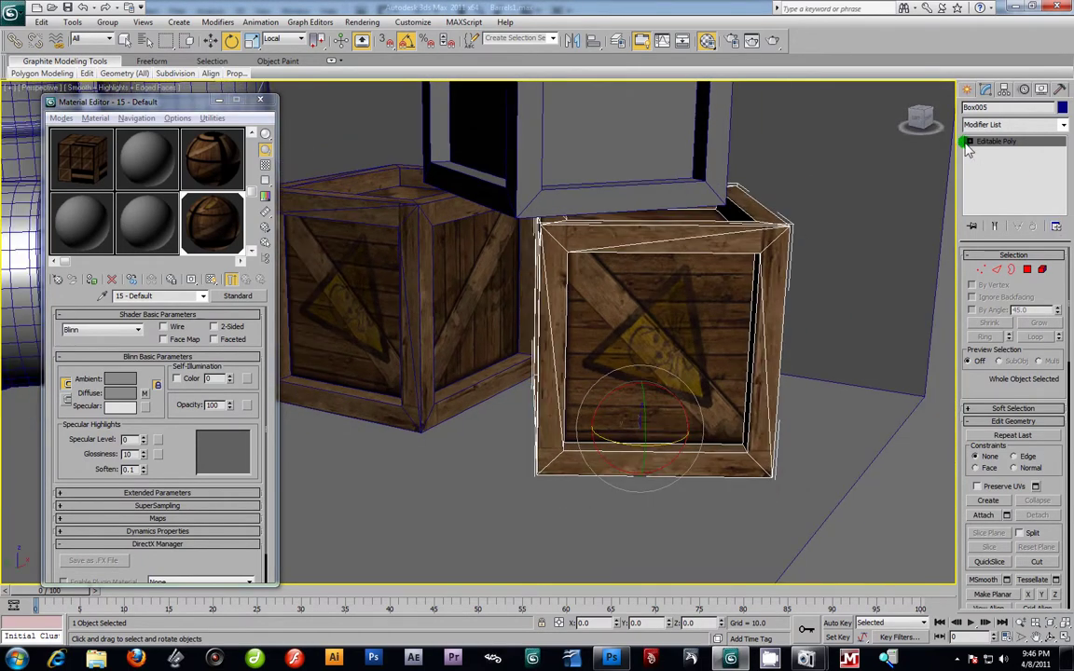
pyautogui.click(995, 182)
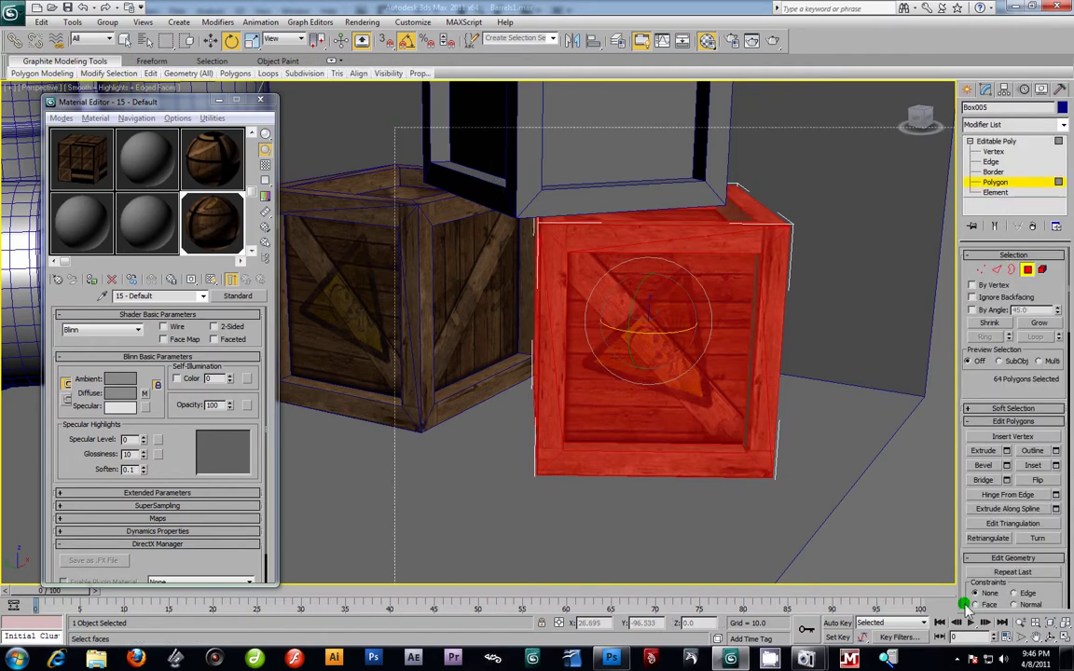
# Step: Add an Unwrap UVW modifier to the crate copy and check its layout in Edit UVWs
pyautogui.click(1063, 124)
pyautogui.moveTo(1066, 319); pyautogui.dragTo(1063, 633)
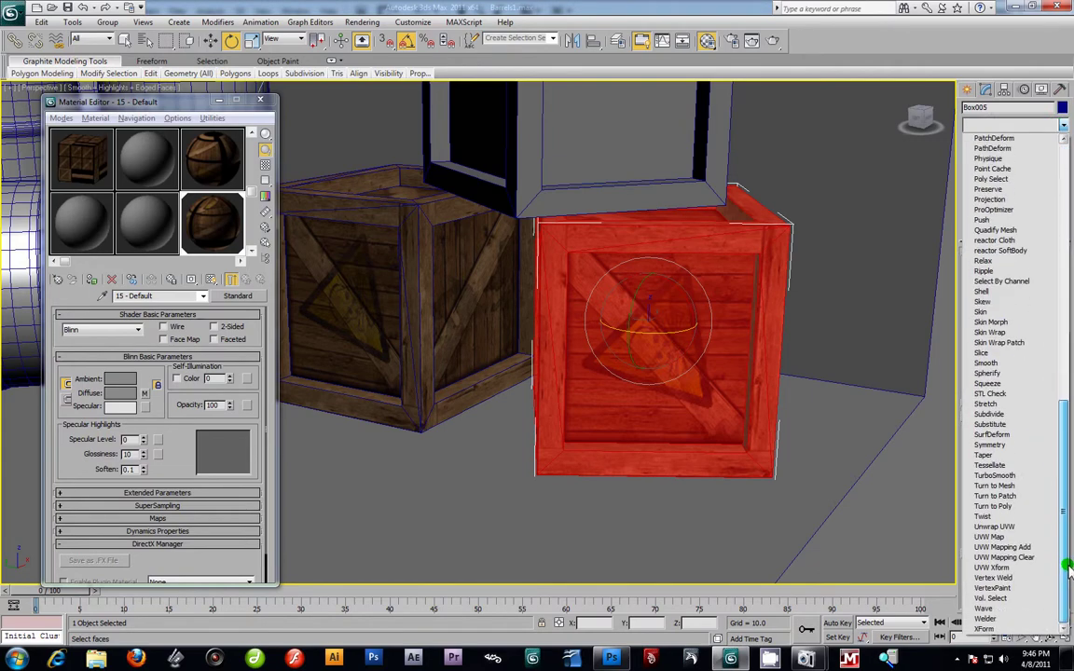
pyautogui.click(1023, 528)
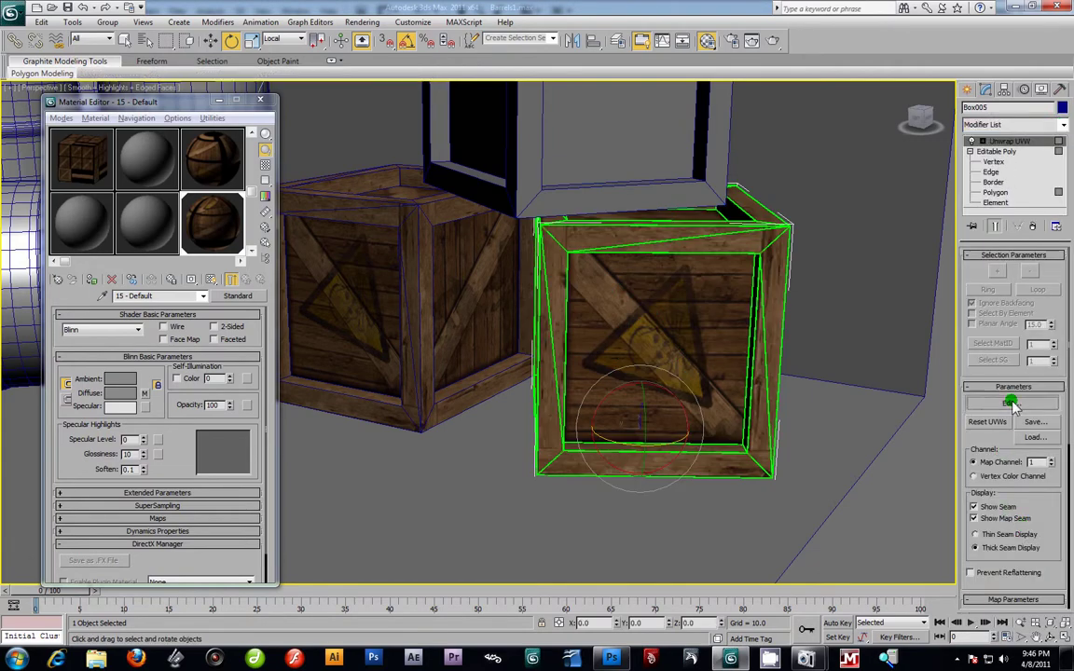
pyautogui.click(1010, 403)
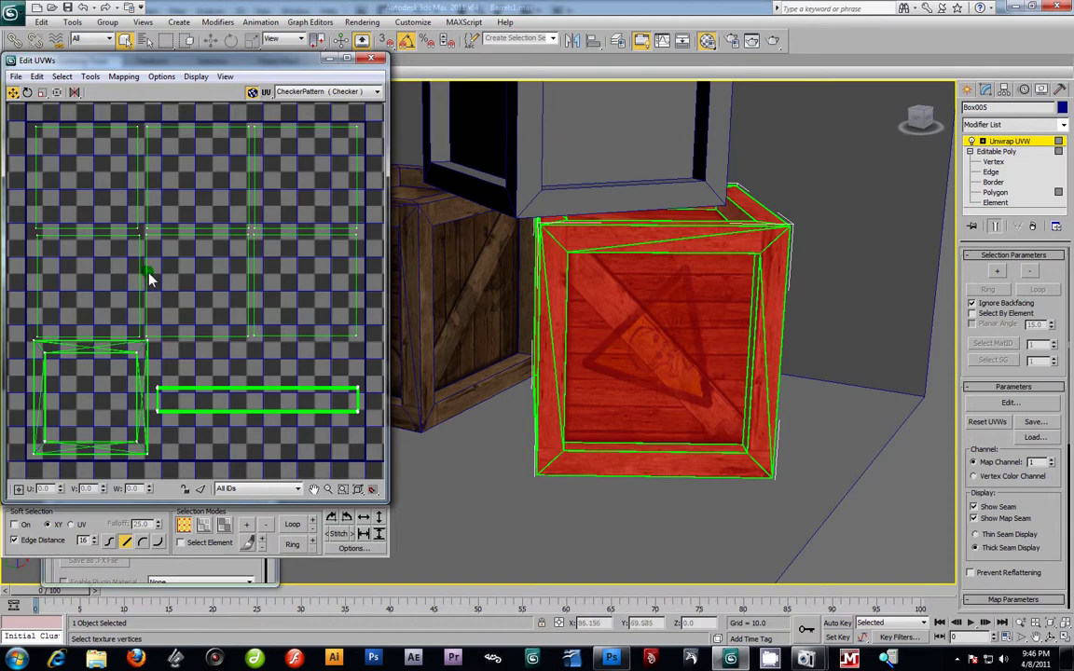
pyautogui.click(371, 58)
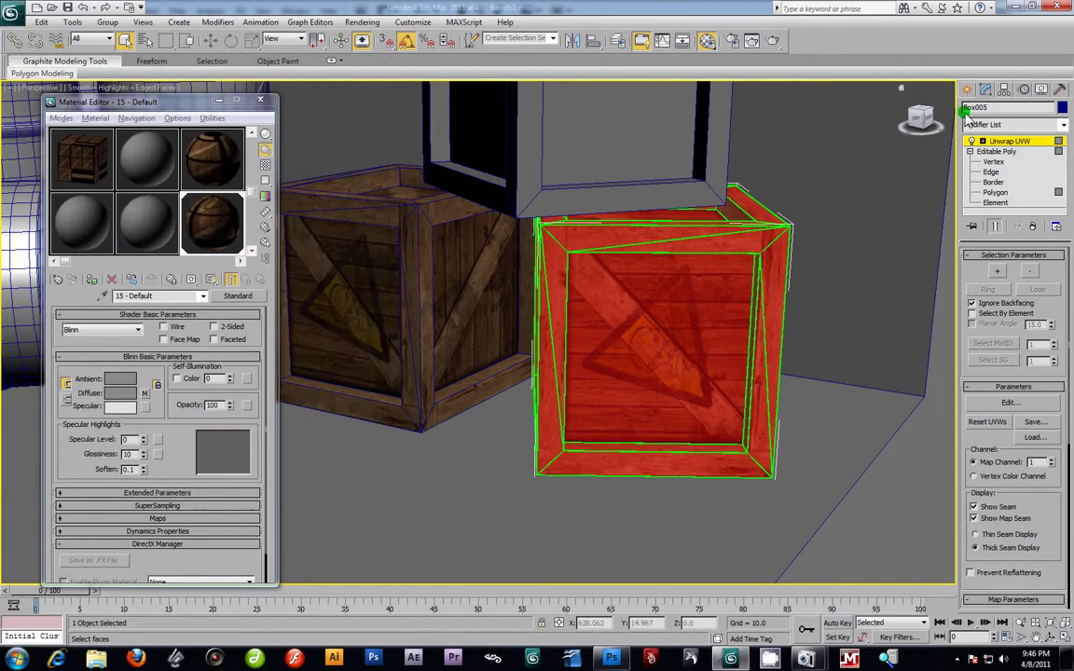
# Step: Collapse the Unwrap UVW stack into a plain Editable Poly
pyautogui.rightClick(997, 141)
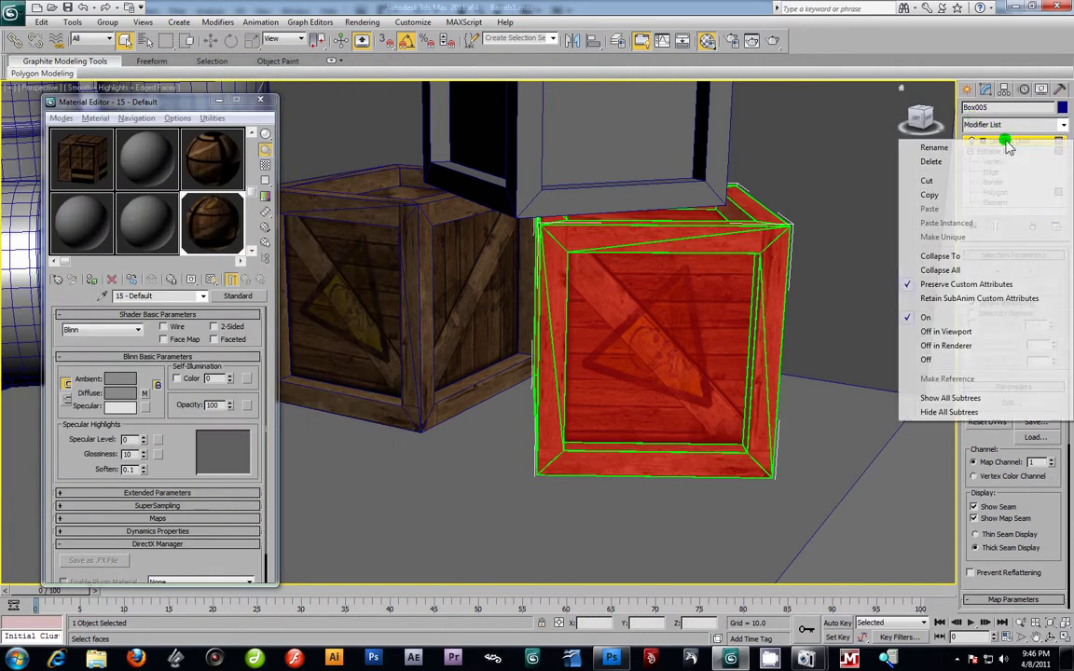
pyautogui.click(937, 256)
pyautogui.click(600, 377)
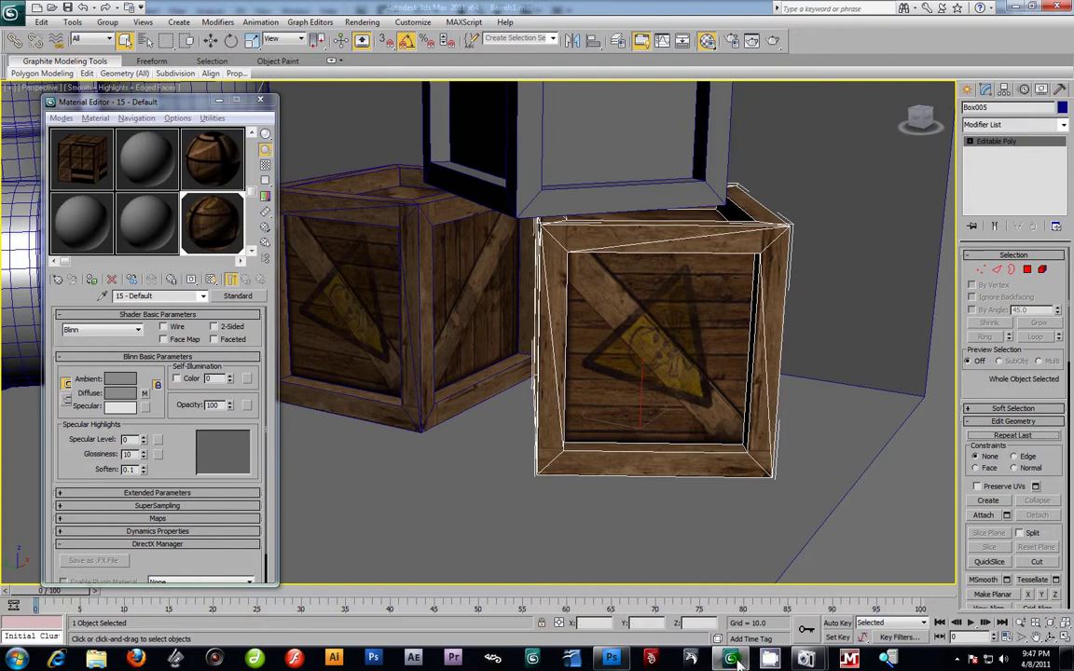
# Step: In Photoshop, move the warning-sign layer onto the middle-right crate tile
pyautogui.click(623, 655)
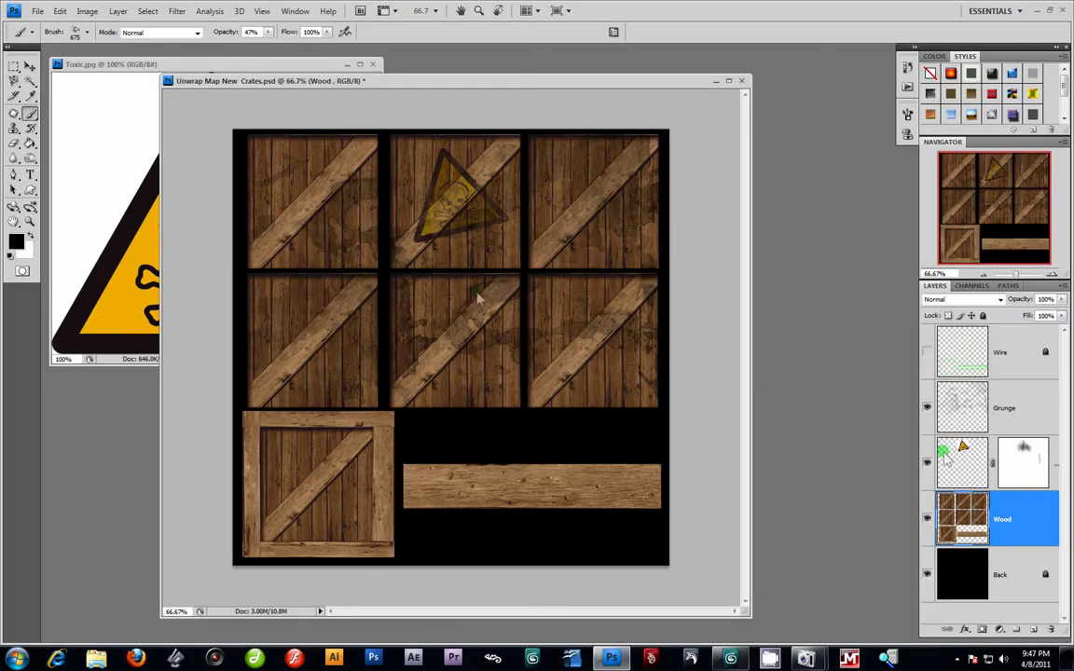
pyautogui.click(29, 67)
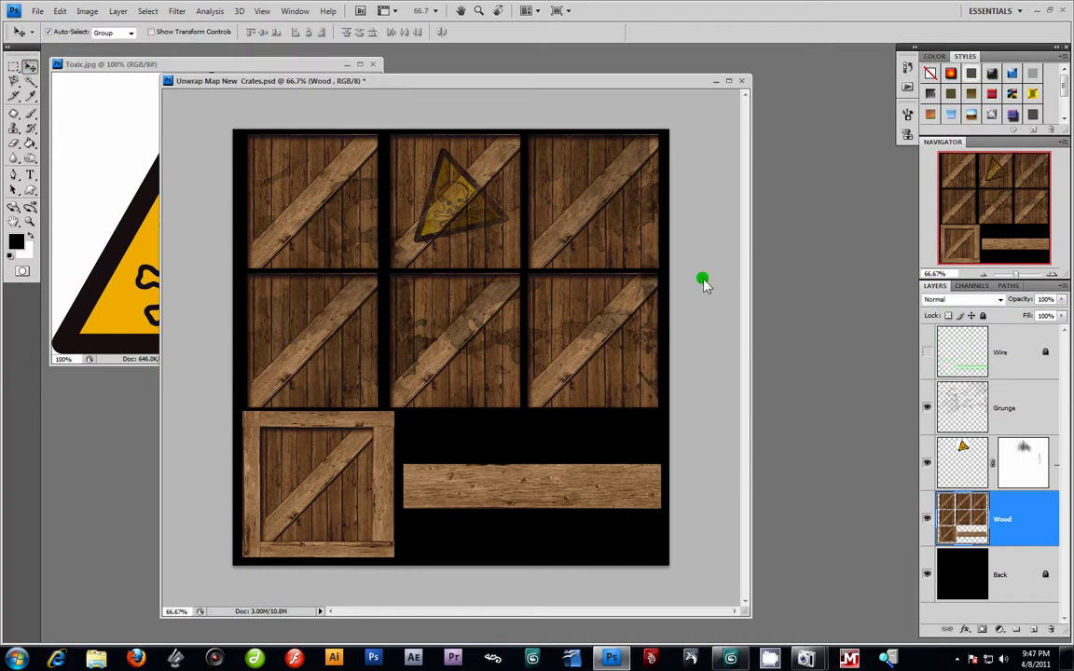
pyautogui.click(964, 445)
pyautogui.moveTo(470, 206); pyautogui.dragTo(604, 345)
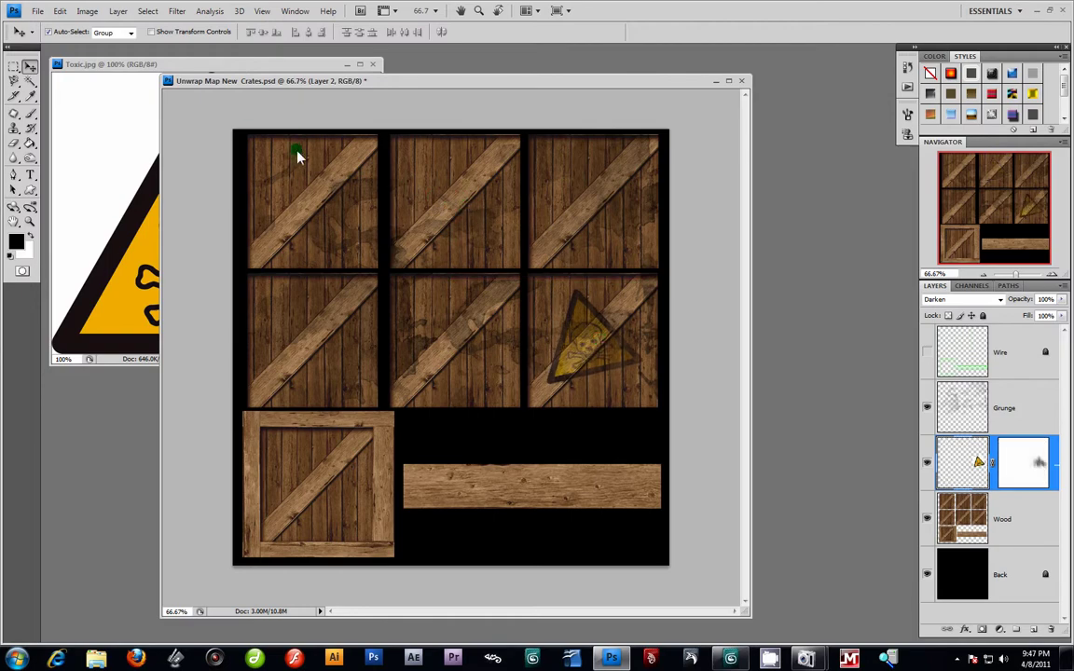
# Step: Close Toxic.jpg, resize the crate texture window, and add a new empty Layer 3
pyautogui.moveTo(321, 83); pyautogui.dragTo(524, 119)
pyautogui.moveTo(681, 413); pyautogui.dragTo(904, 625)
pyautogui.click(372, 65)
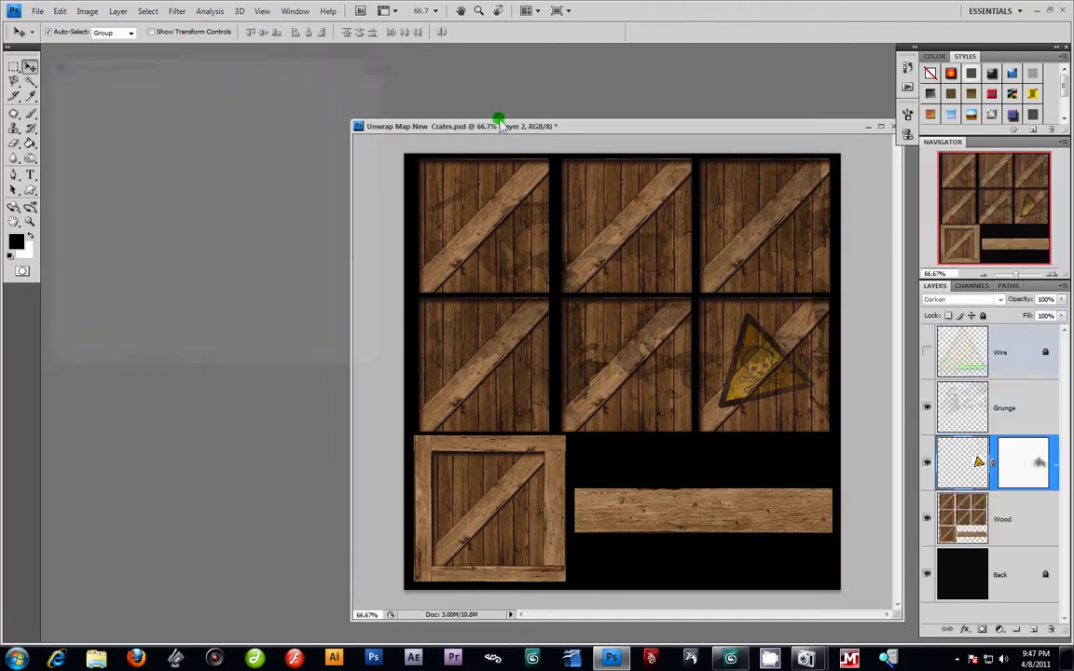
pyautogui.moveTo(525, 130); pyautogui.dragTo(381, 105)
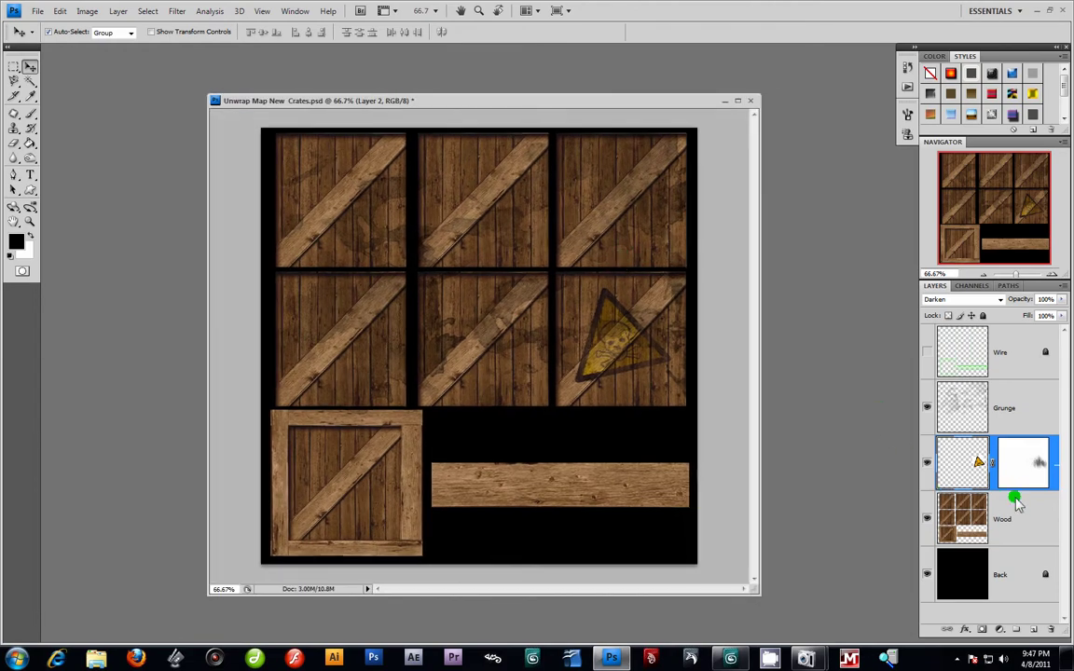
pyautogui.click(1033, 629)
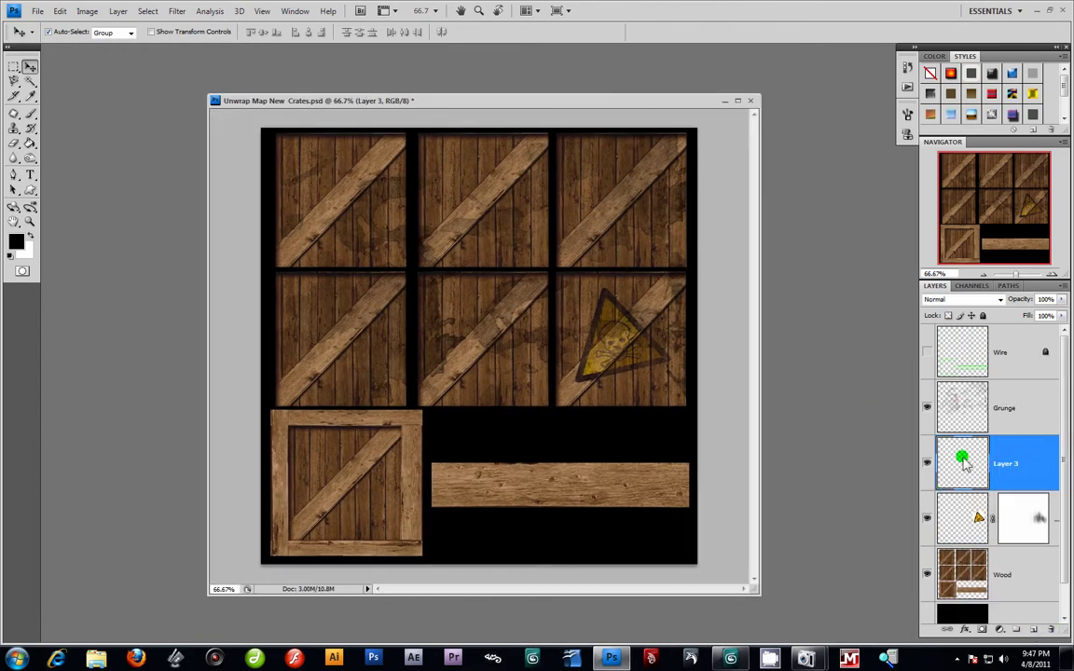
# Step: Select the Brush tool with a splatter brush preset
pyautogui.click(31, 113)
pyautogui.click(86, 32)
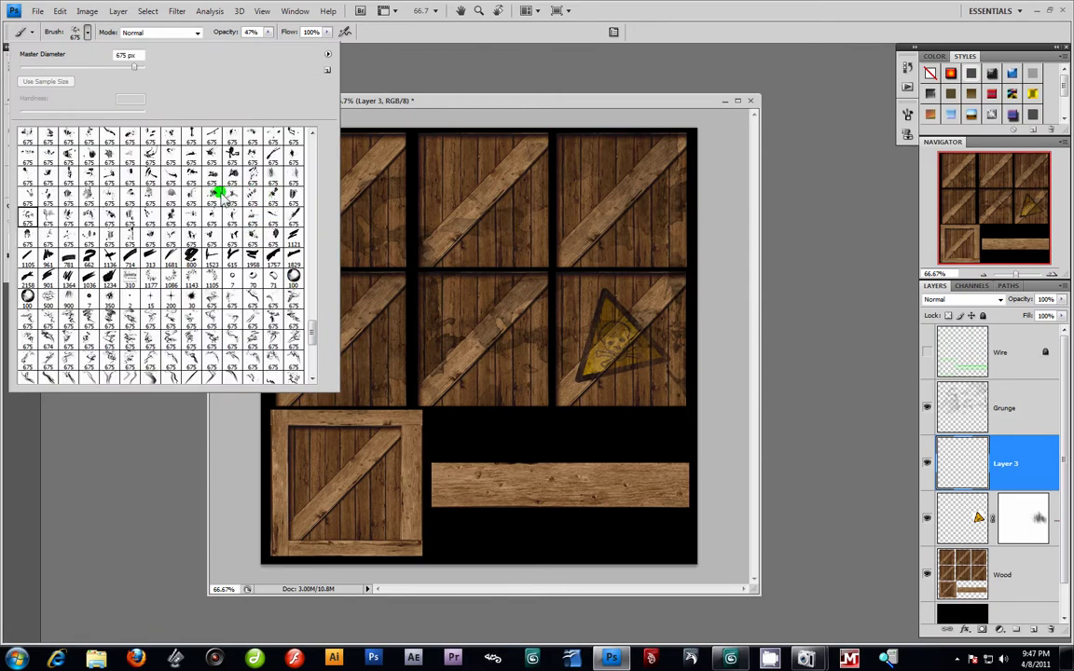
pyautogui.click(208, 188)
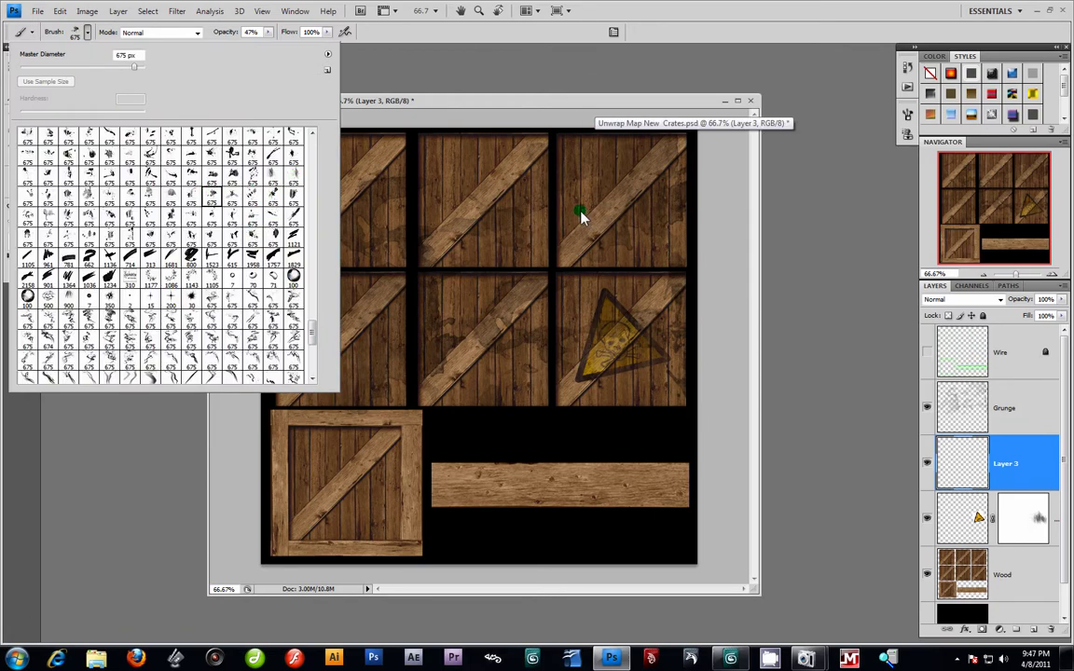
pyautogui.click(86, 191)
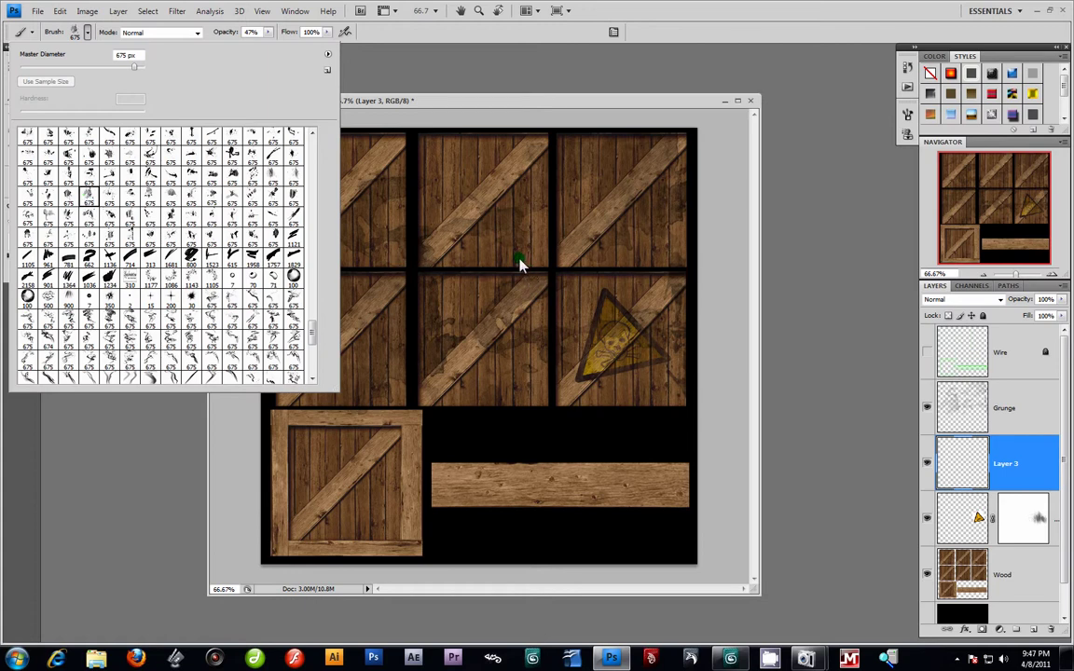
pyautogui.click(618, 98)
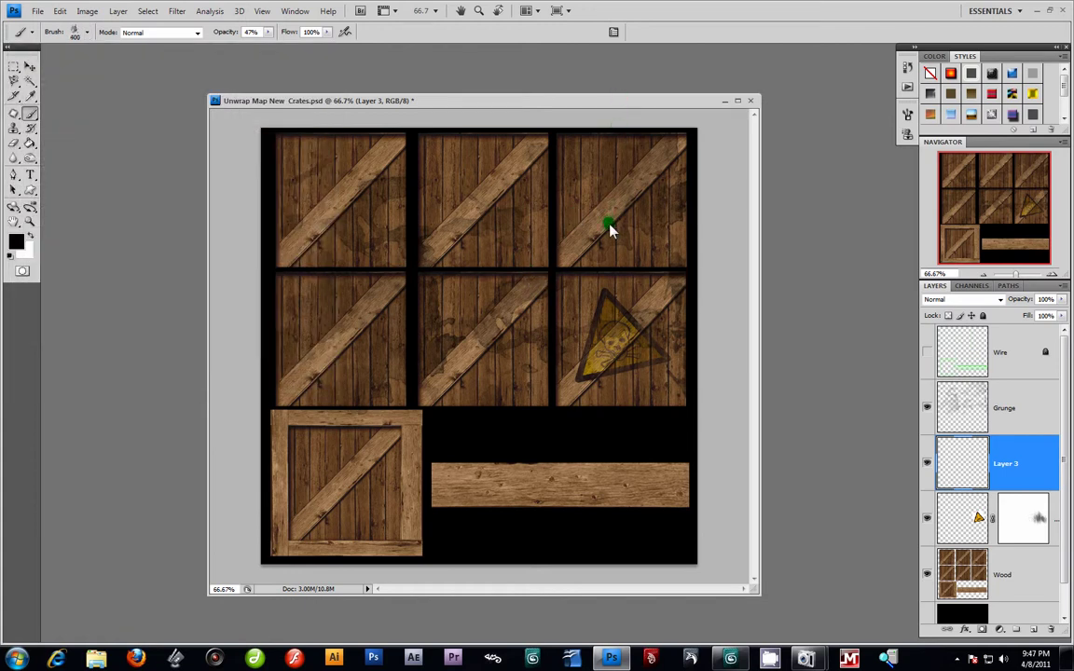
# Step: Set the foreground colour to pure red, R 255
pyautogui.click(15, 240)
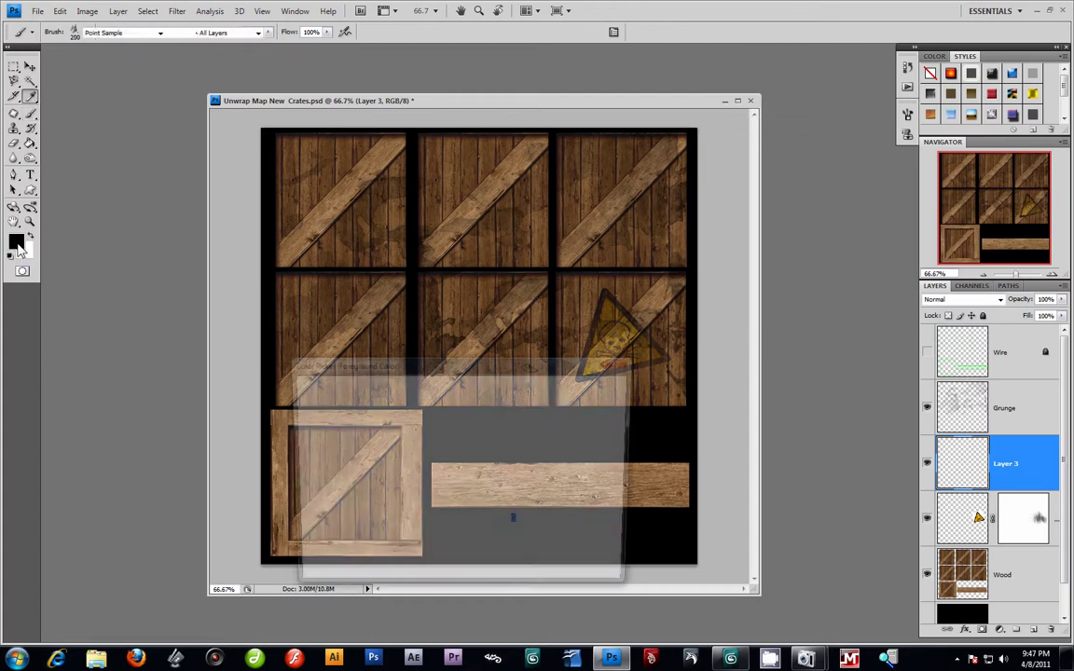
pyautogui.click(472, 551)
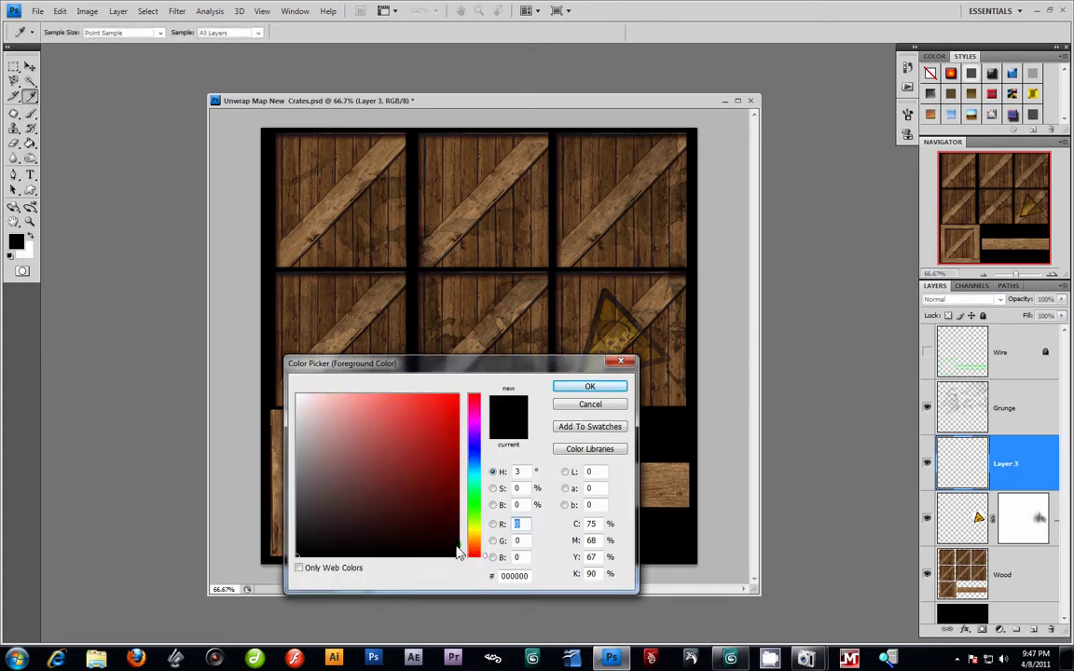
pyautogui.click(475, 387)
pyautogui.write('255')
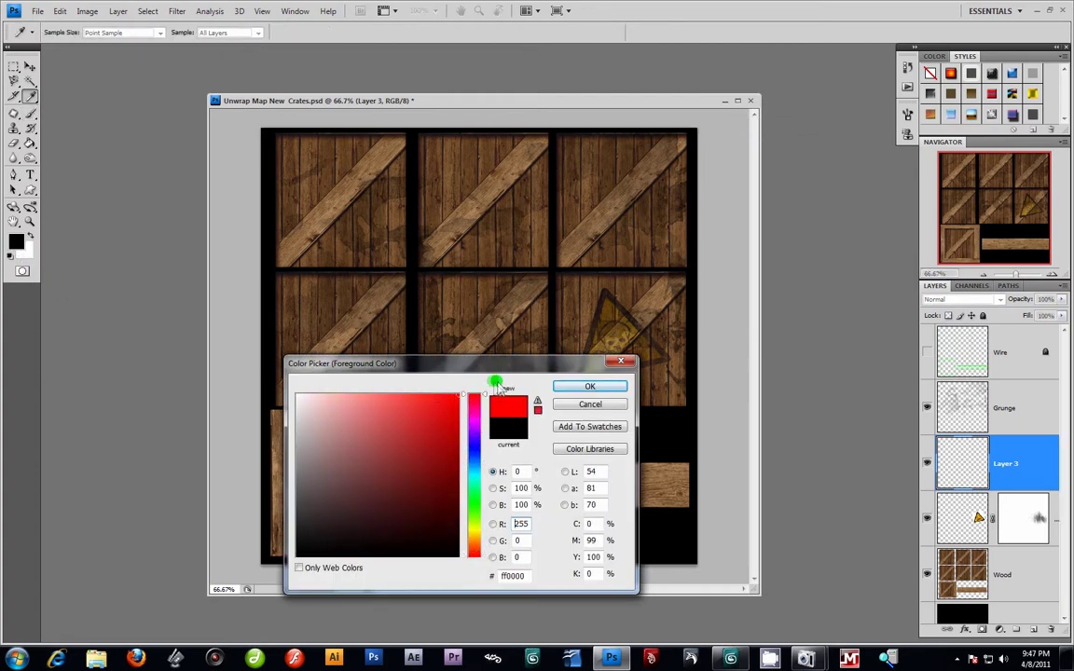
pyautogui.click(611, 387)
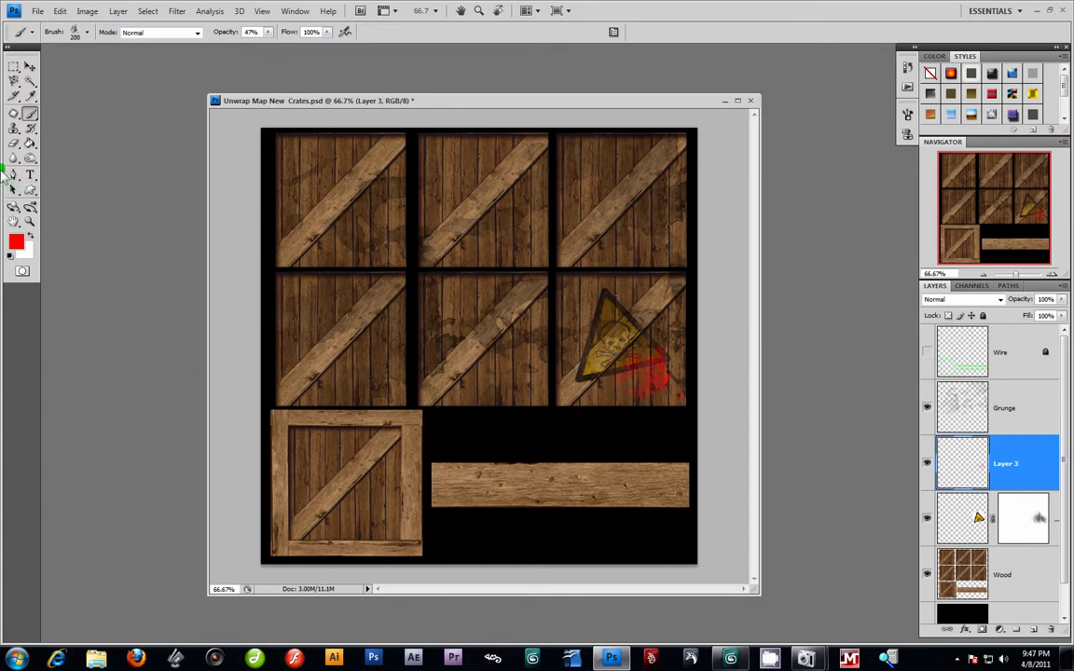
# Step: Change the foreground colour to a deep dark red
pyautogui.click(16, 242)
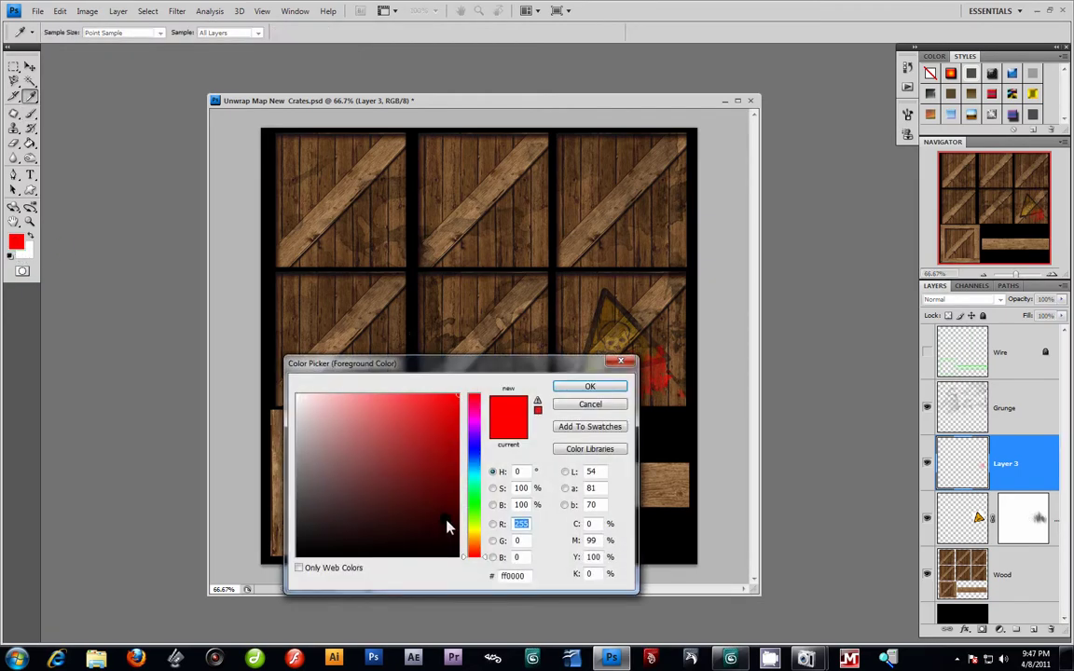
pyautogui.moveTo(446, 523); pyautogui.dragTo(453, 483)
pyautogui.click(608, 385)
# Step: Paint a blood stroke beside the warning sign with a 675 px splatter brush
pyautogui.press('b')
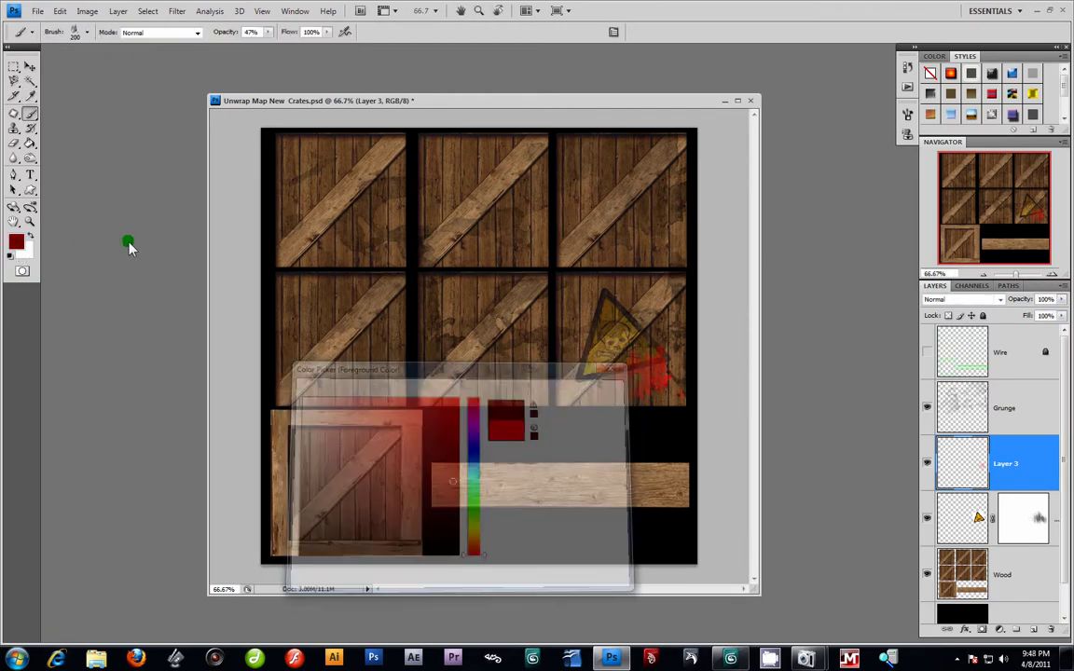
pyautogui.click(80, 36)
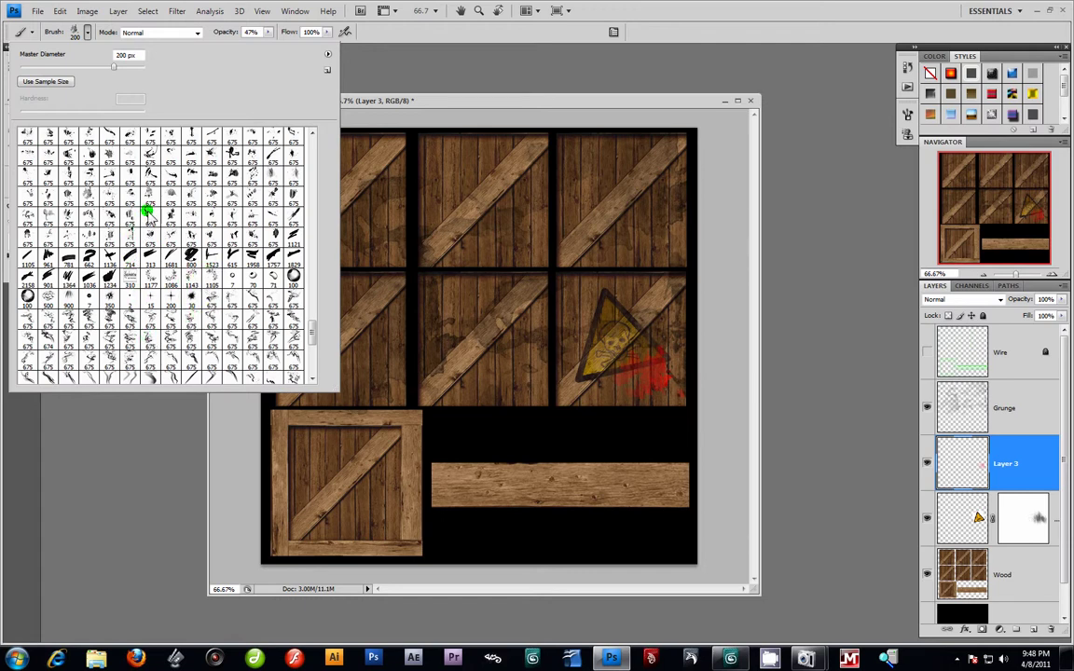
pyautogui.click(110, 214)
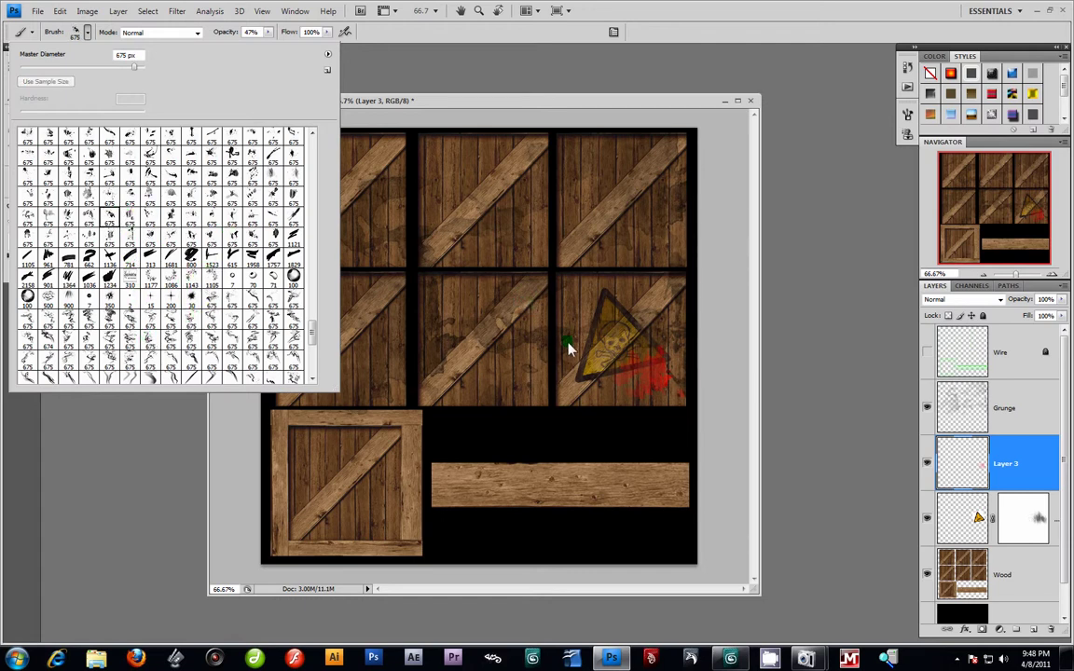
pyautogui.click(607, 97)
pyautogui.press('p')
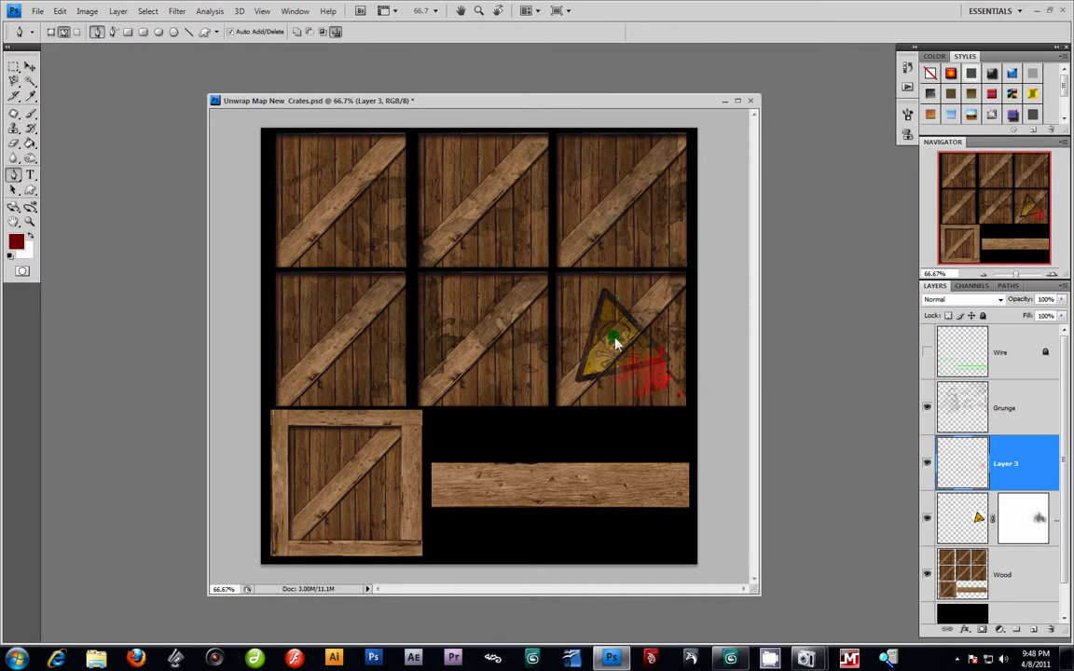
pyautogui.click(29, 112)
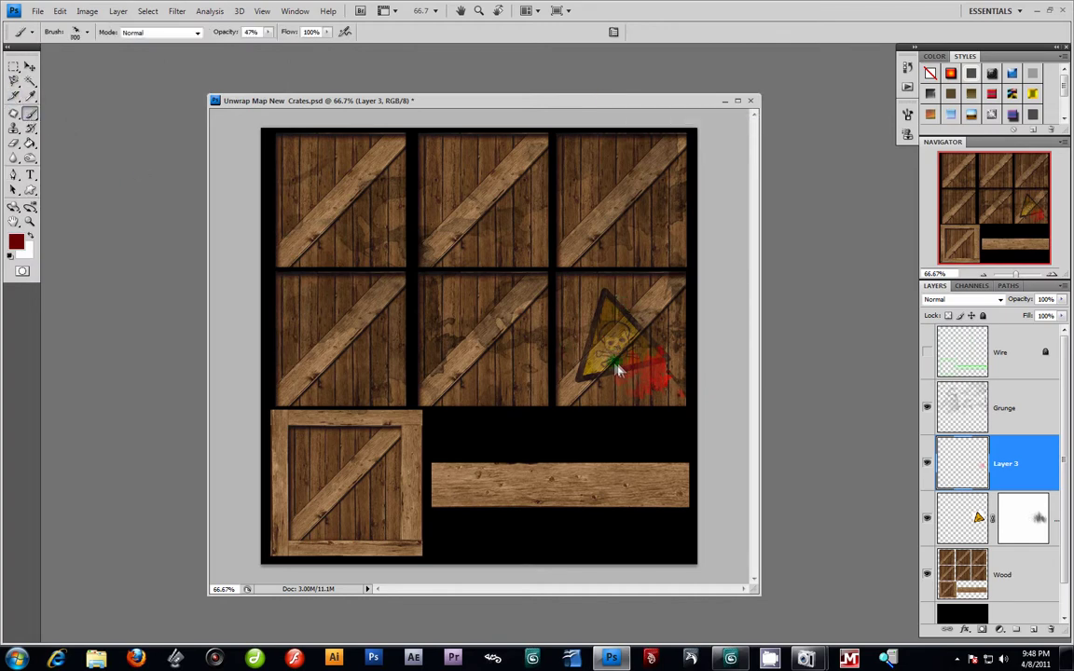
pyautogui.moveTo(618, 367)
pyautogui.mouseDown()
pyautogui.moveTo(602, 368)
pyautogui.moveTo(609, 377)
pyautogui.mouseUp()
# Step: Set Layer 3's blend mode to Darken
pyautogui.click(958, 300)
pyautogui.click(959, 301)
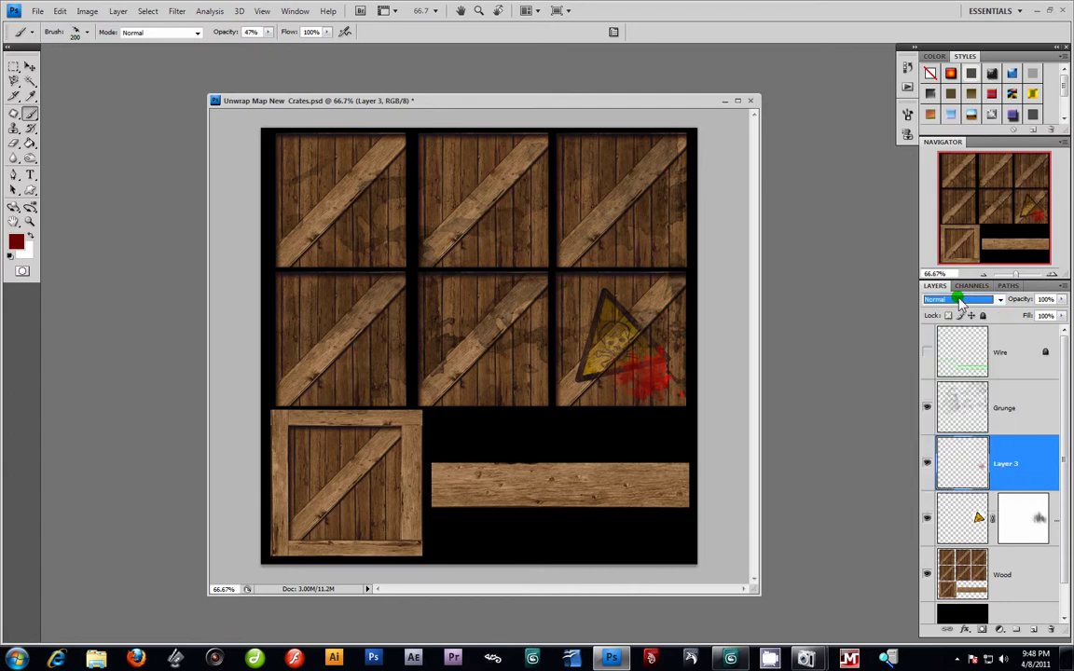
pyautogui.press('Down')
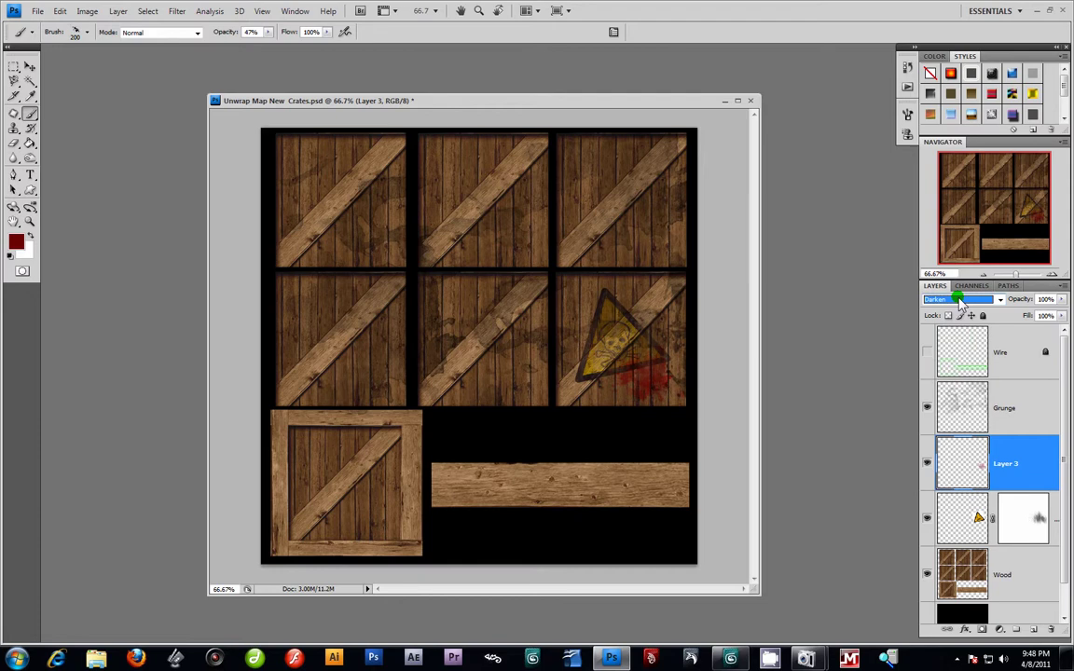
pyautogui.press('Up')
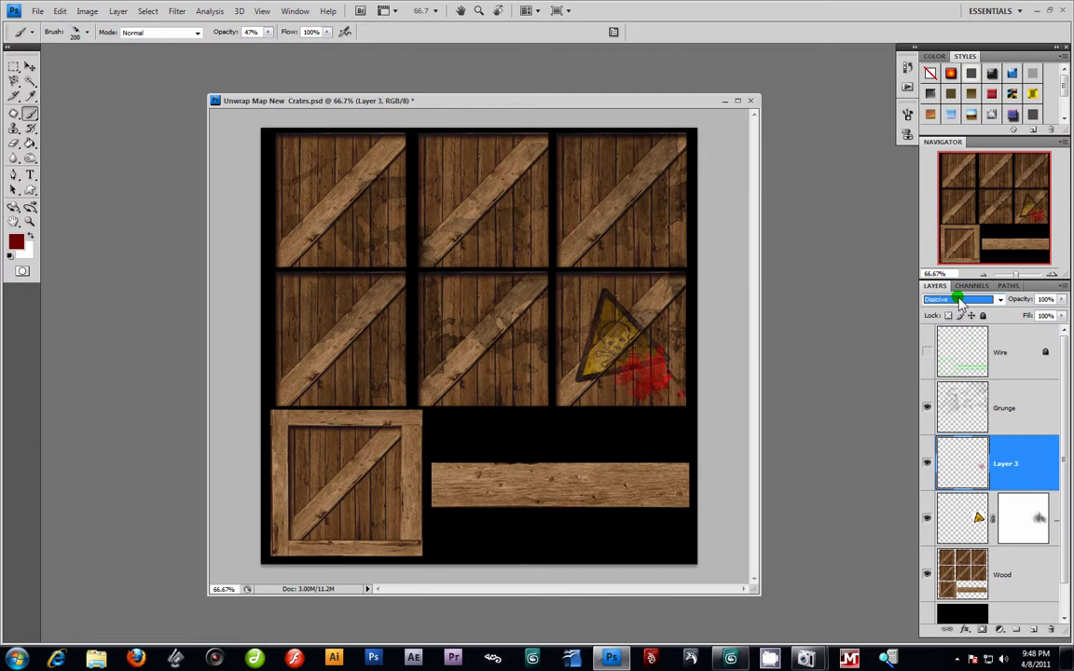
pyautogui.press('Down')
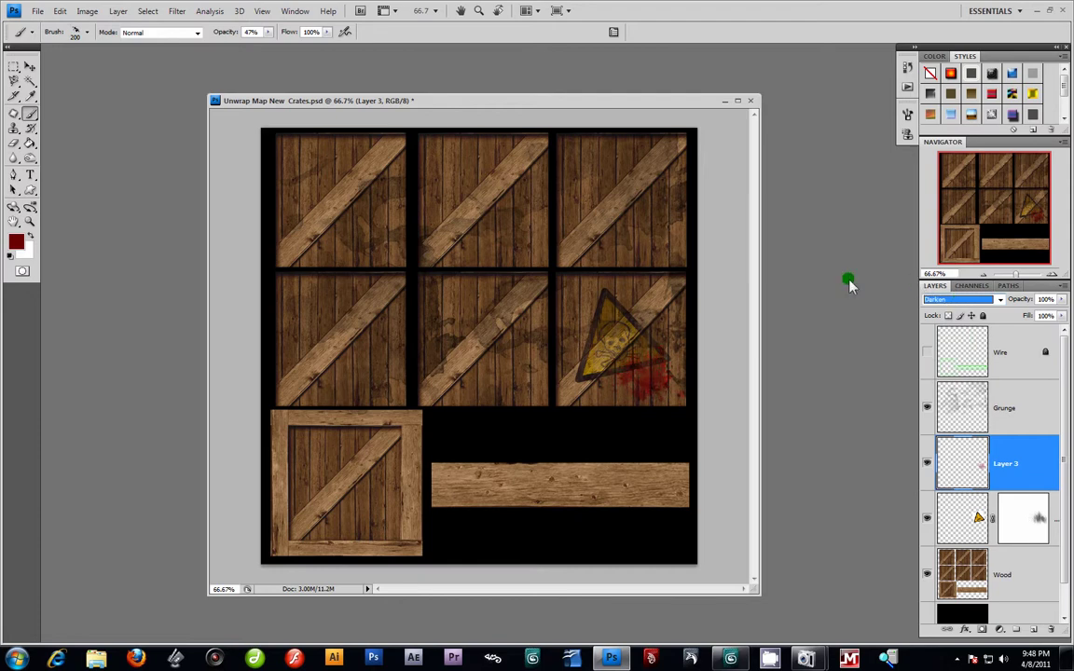
# Step: Try a dark red splatter on the long plank, then undo it
pyautogui.click(475, 493)
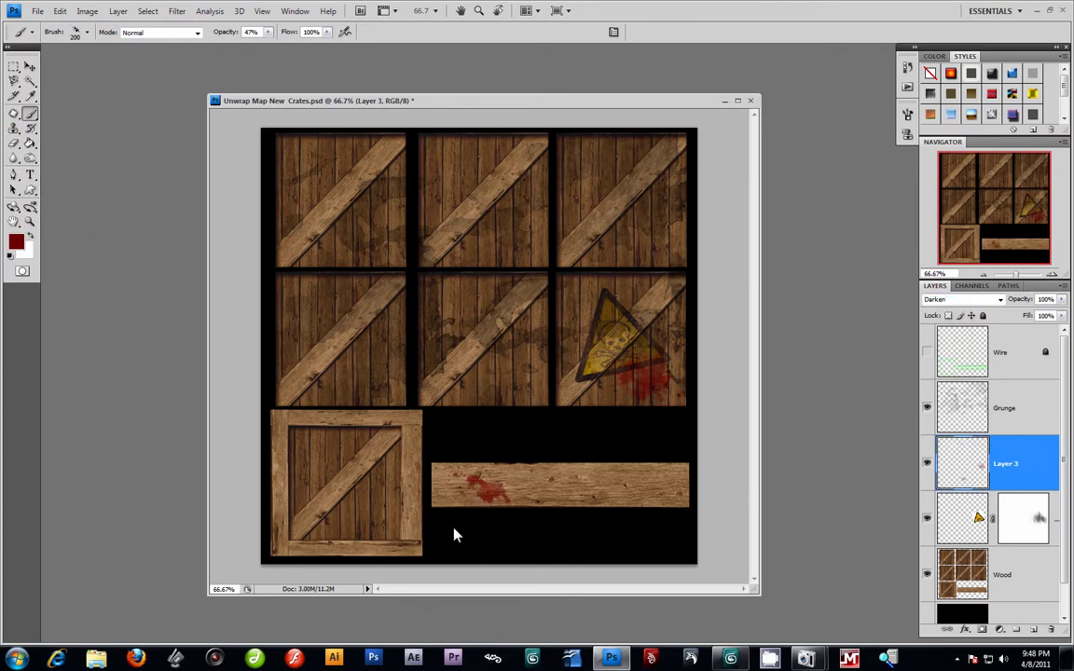
pyautogui.click(17, 241)
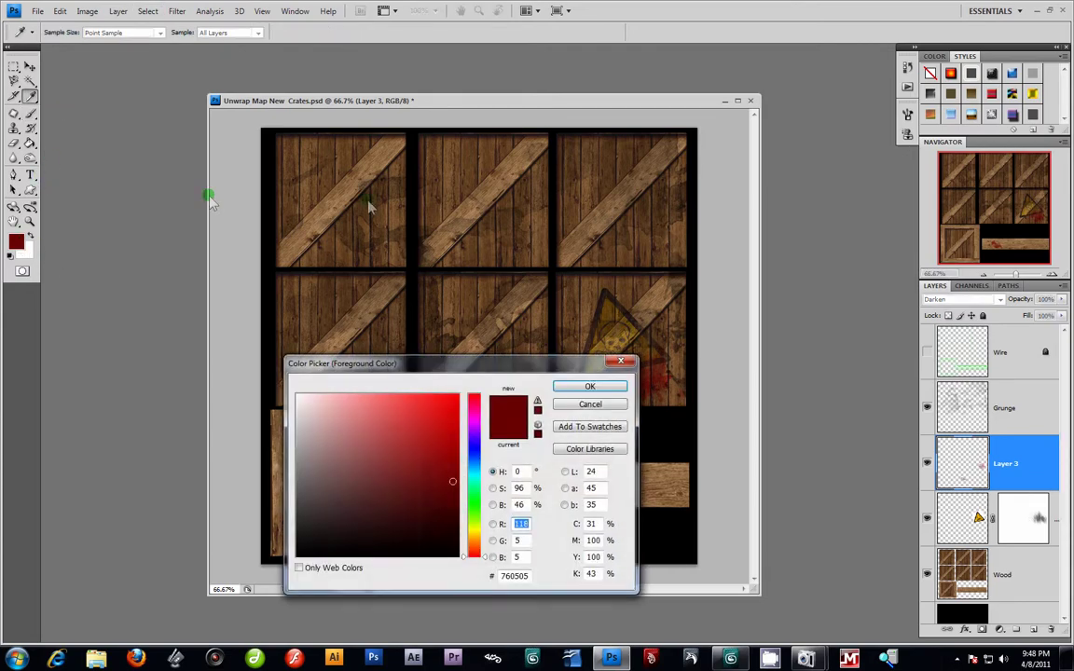
pyautogui.click(590, 399)
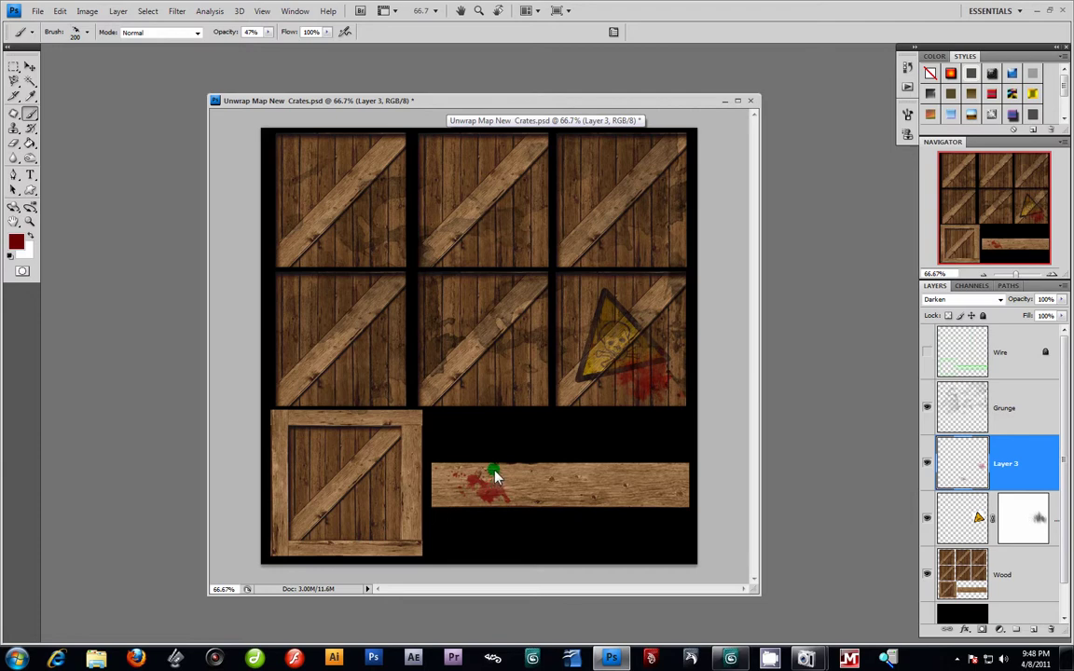
pyautogui.click(521, 493)
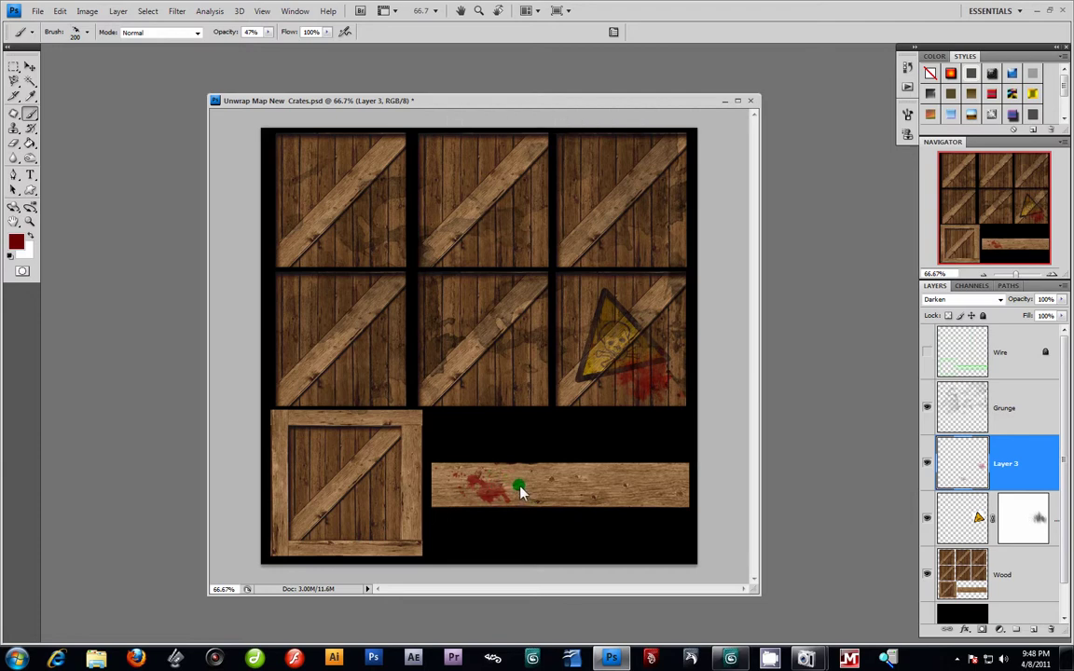
pyautogui.hotkey('ctrl', 'z')
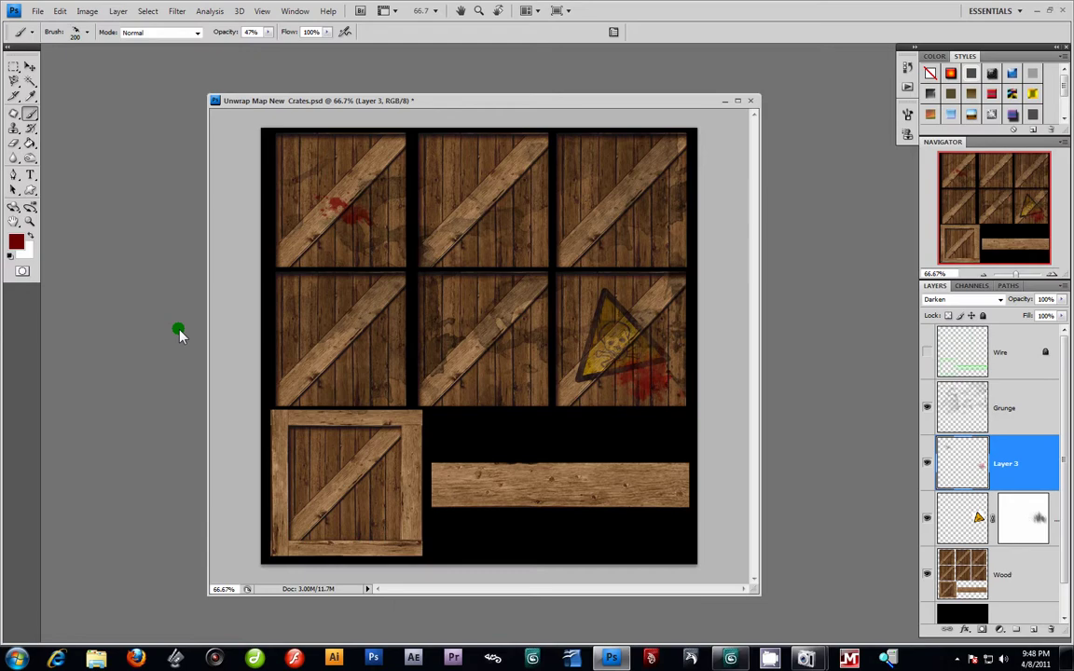
# Step: Stamp blood over the warning-sign crate with a 675 px splatter brush
pyautogui.click(87, 33)
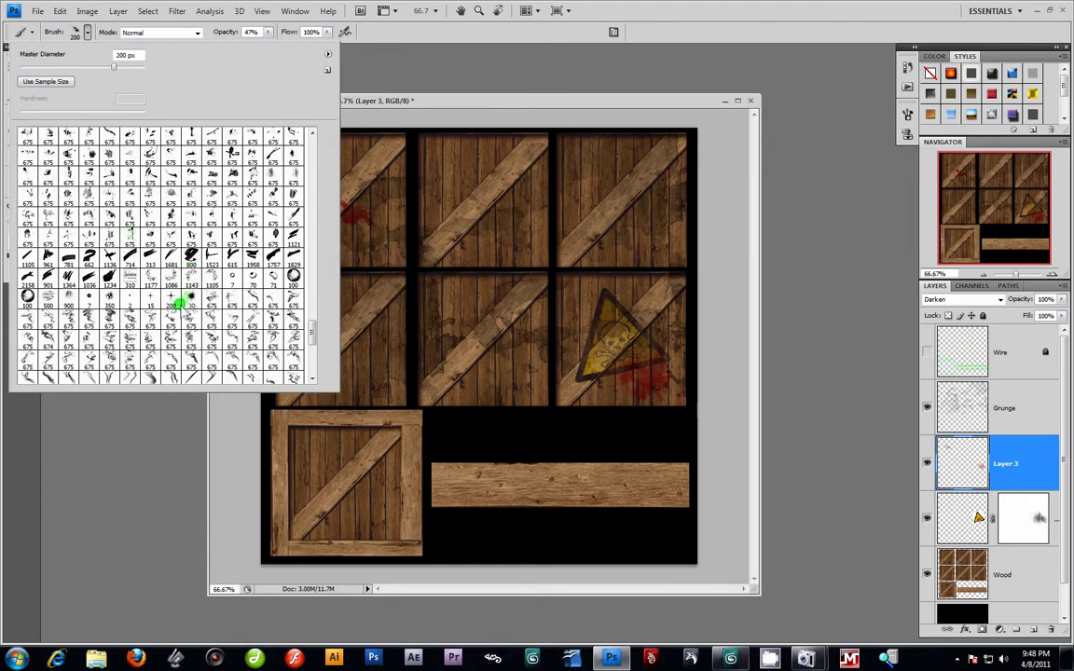
pyautogui.click(26, 227)
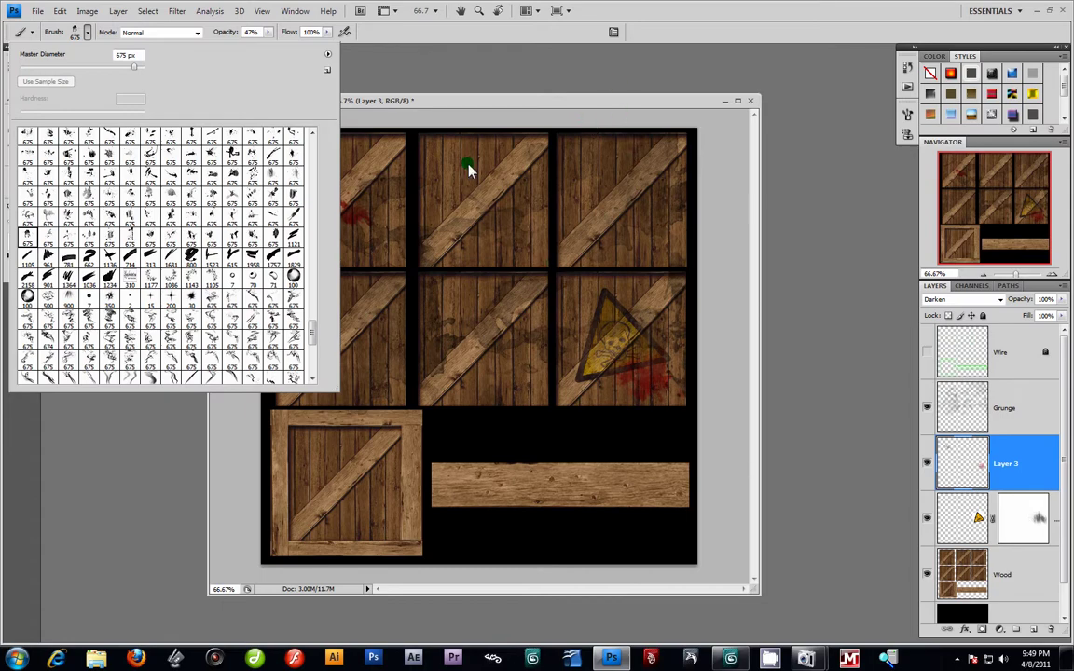
pyautogui.click(672, 30)
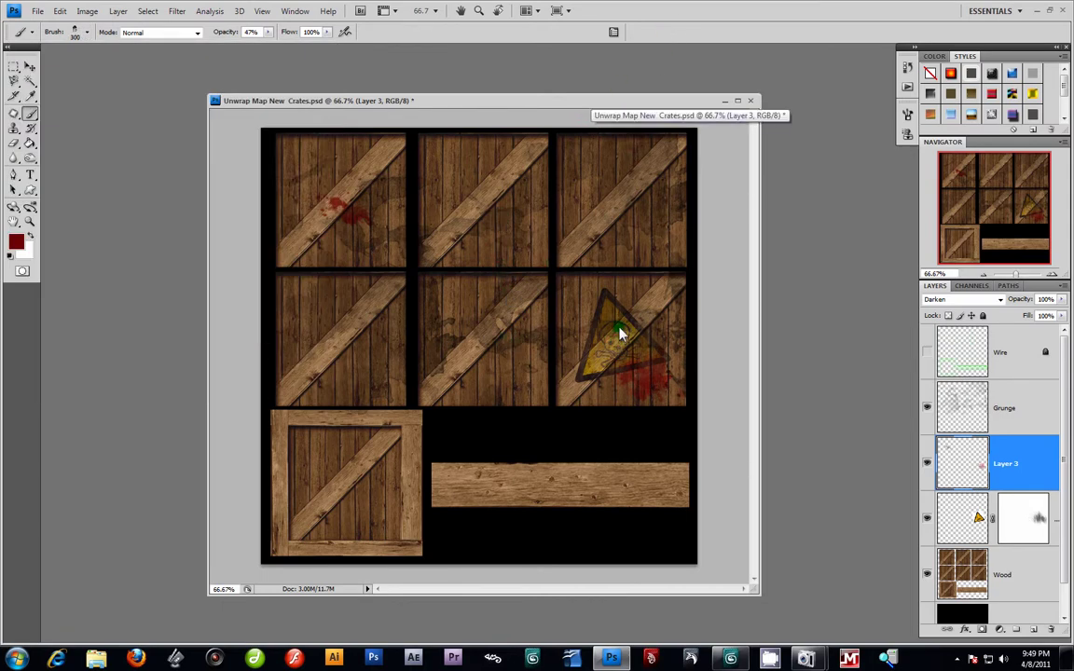
pyautogui.click(593, 327)
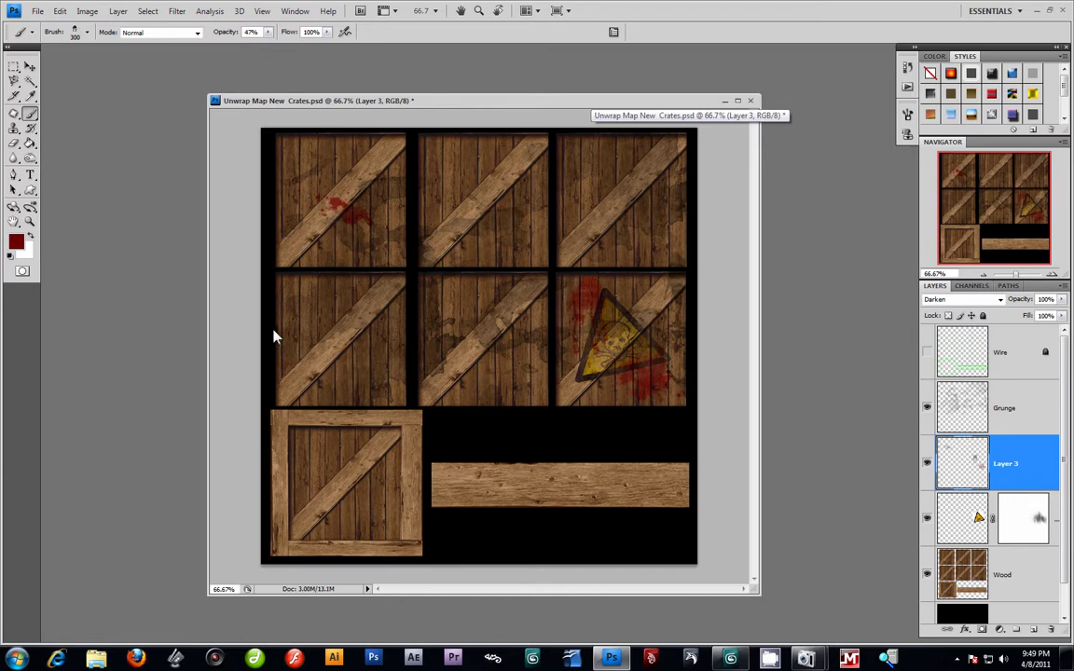
# Step: Switch to a brighter red and another 675 px splatter brush, reducing its size
pyautogui.click(16, 241)
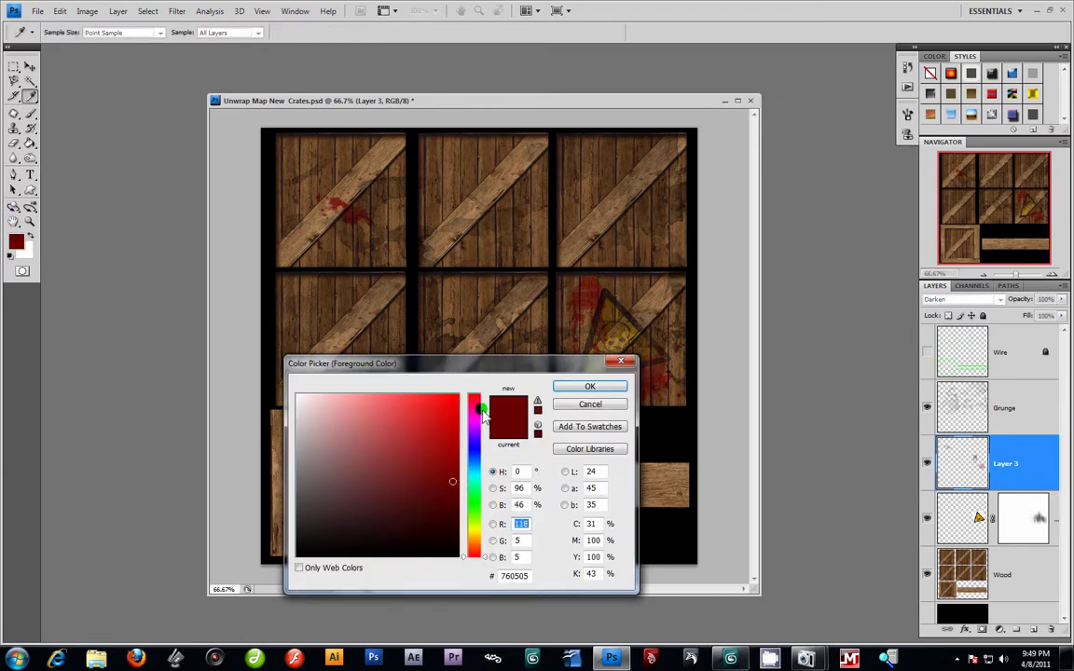
pyautogui.click(590, 385)
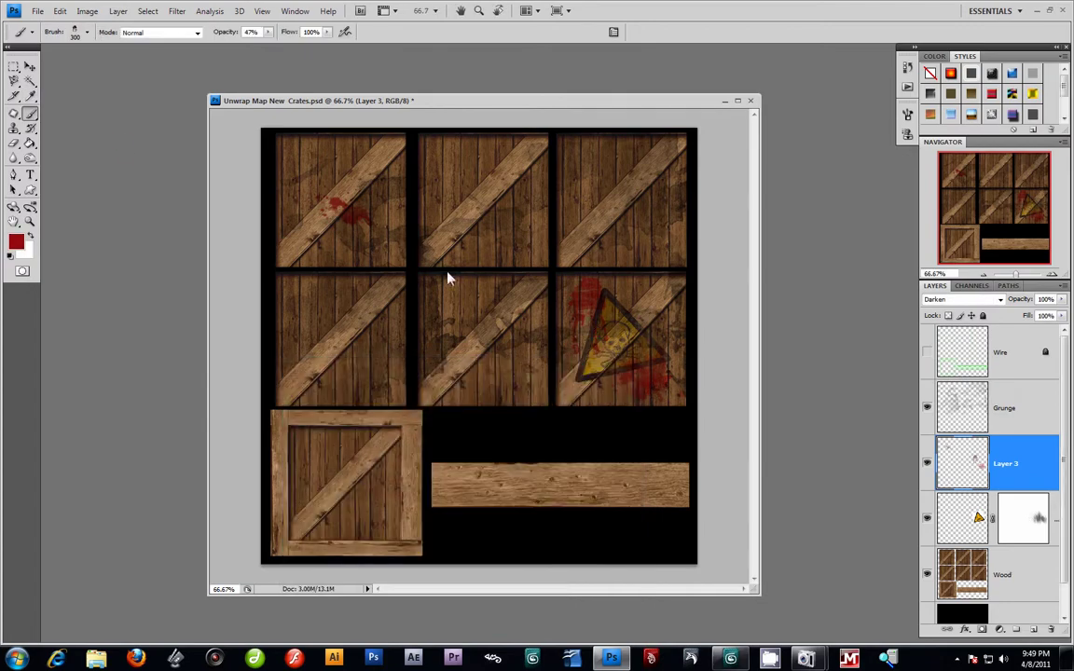
pyautogui.click(82, 35)
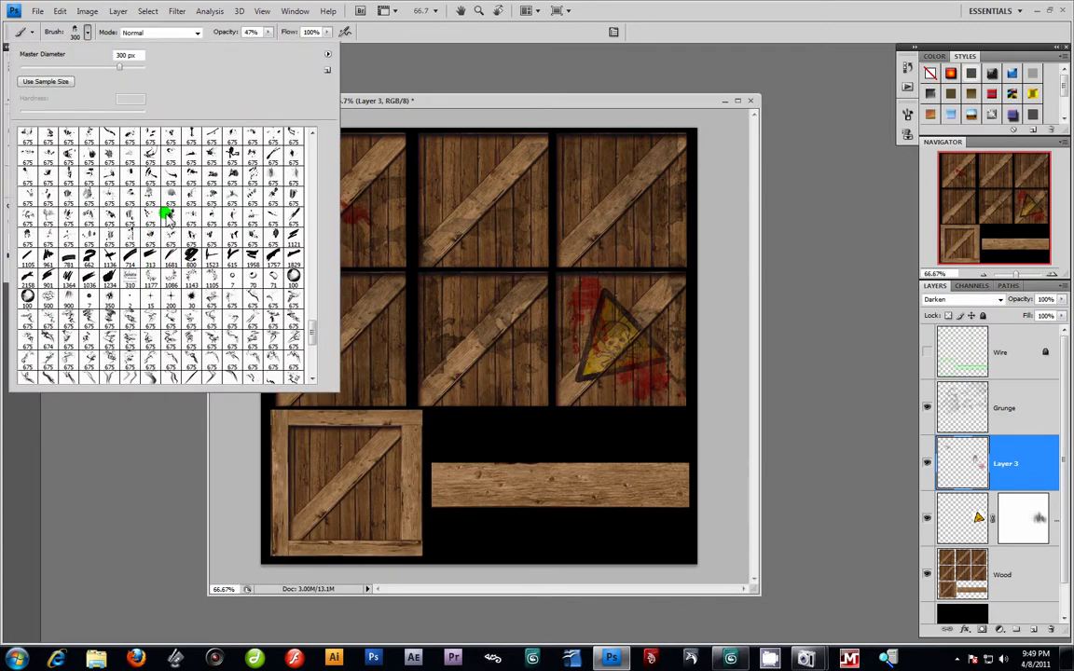
pyautogui.click(166, 214)
pyautogui.click(704, 7)
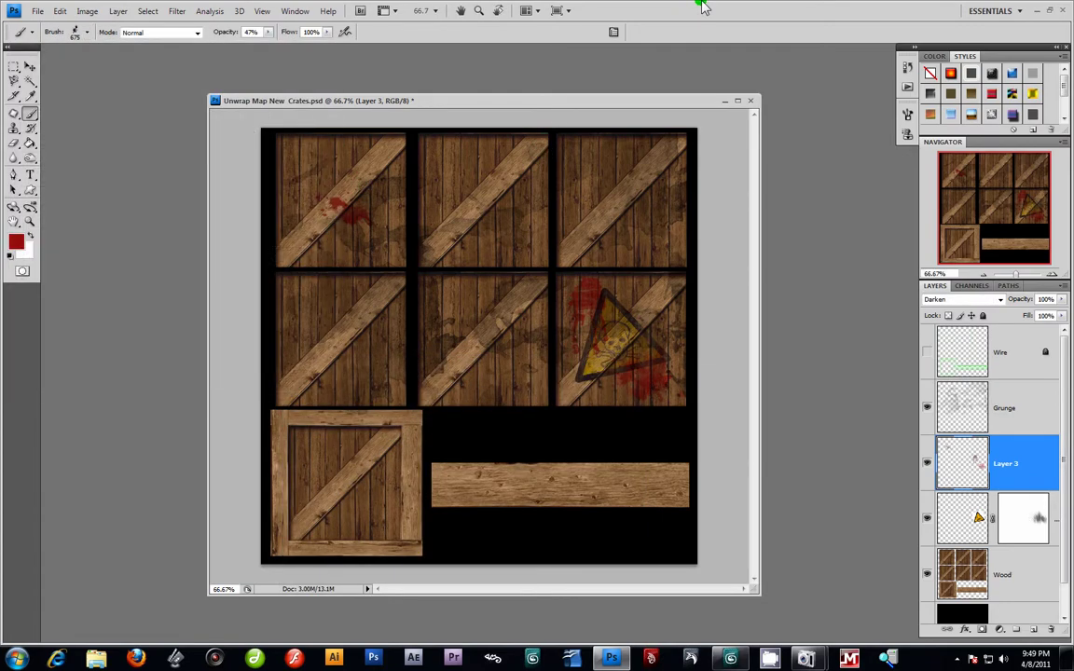
pyautogui.press('[')
pyautogui.press('[')
pyautogui.press('[')
# Step: Start a Save As of the crate texture with JPEG as the format
pyautogui.click(37, 10)
pyautogui.click(54, 182)
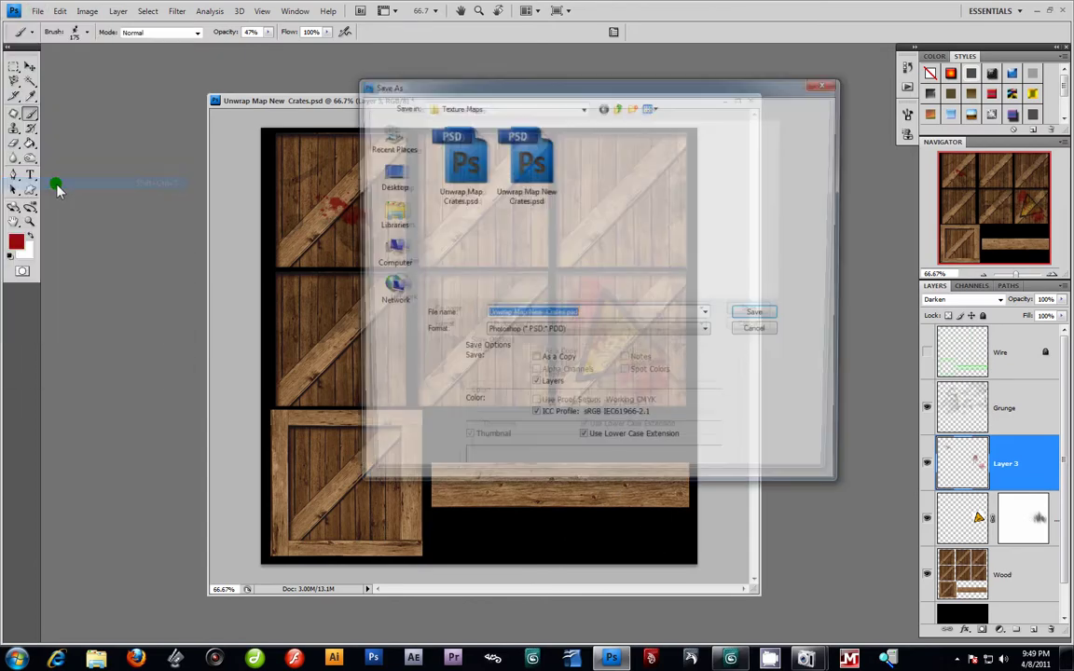
pyautogui.click(707, 332)
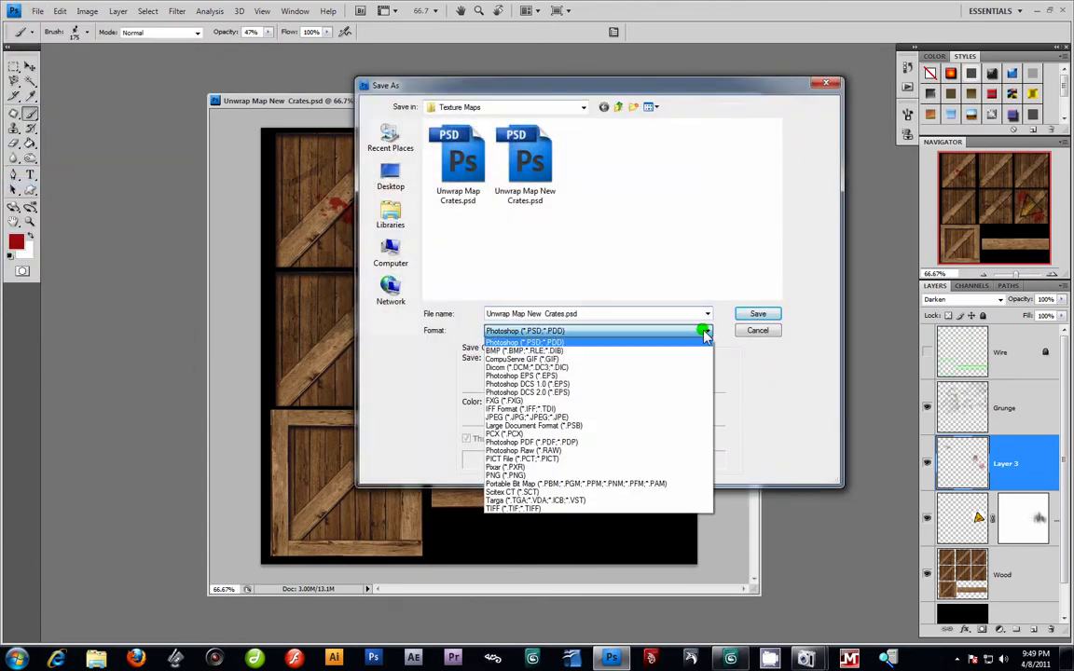
pyautogui.click(528, 417)
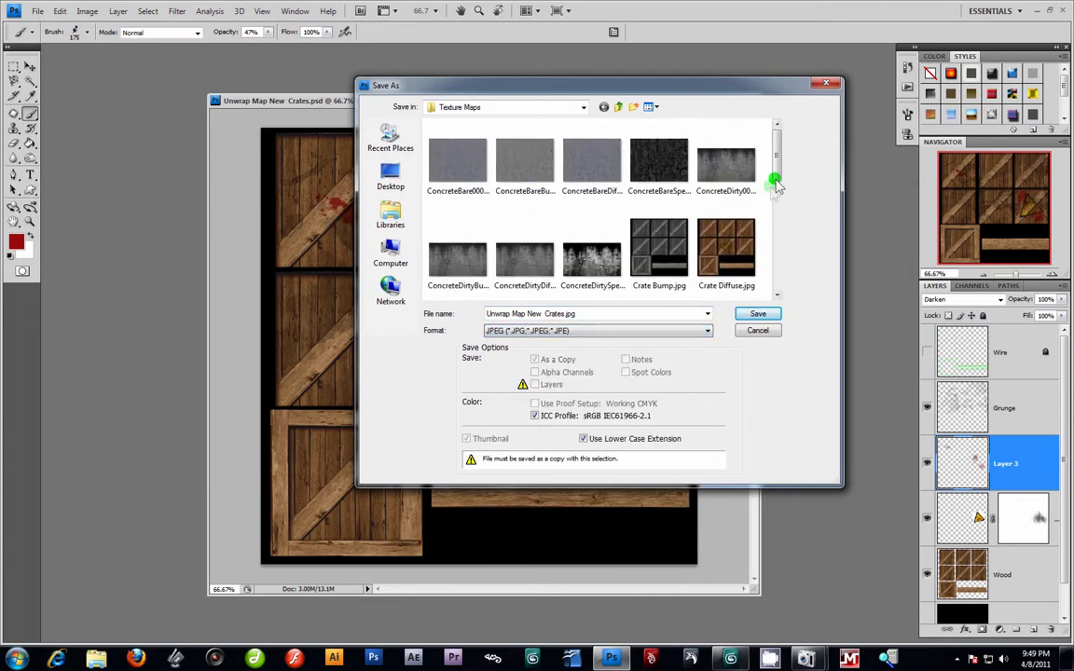
pyautogui.moveTo(777, 186); pyautogui.dragTo(780, 237)
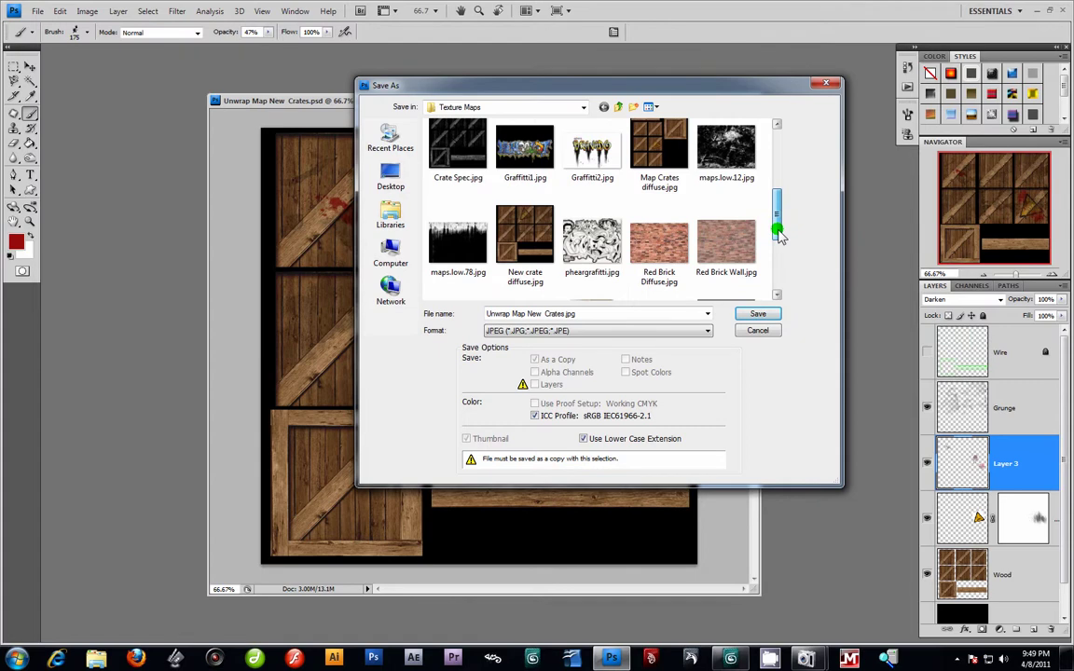
# Step: Save it as New crate diffuse1.jpg, accepting the default JPEG Options
pyautogui.click(525, 240)
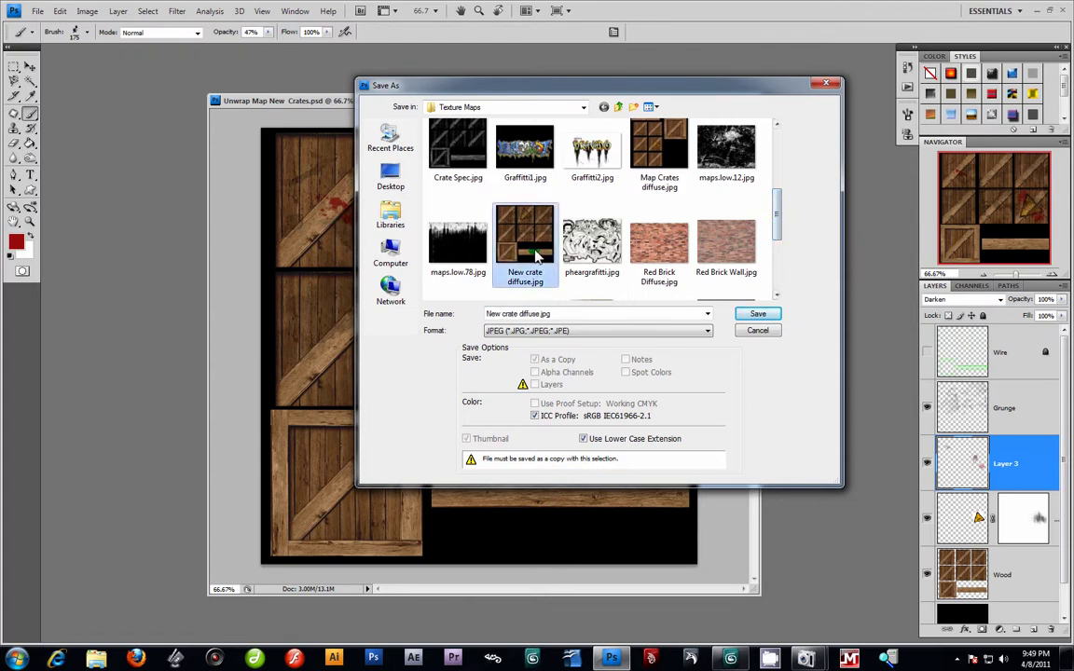
pyautogui.click(541, 316)
pyautogui.click(542, 315)
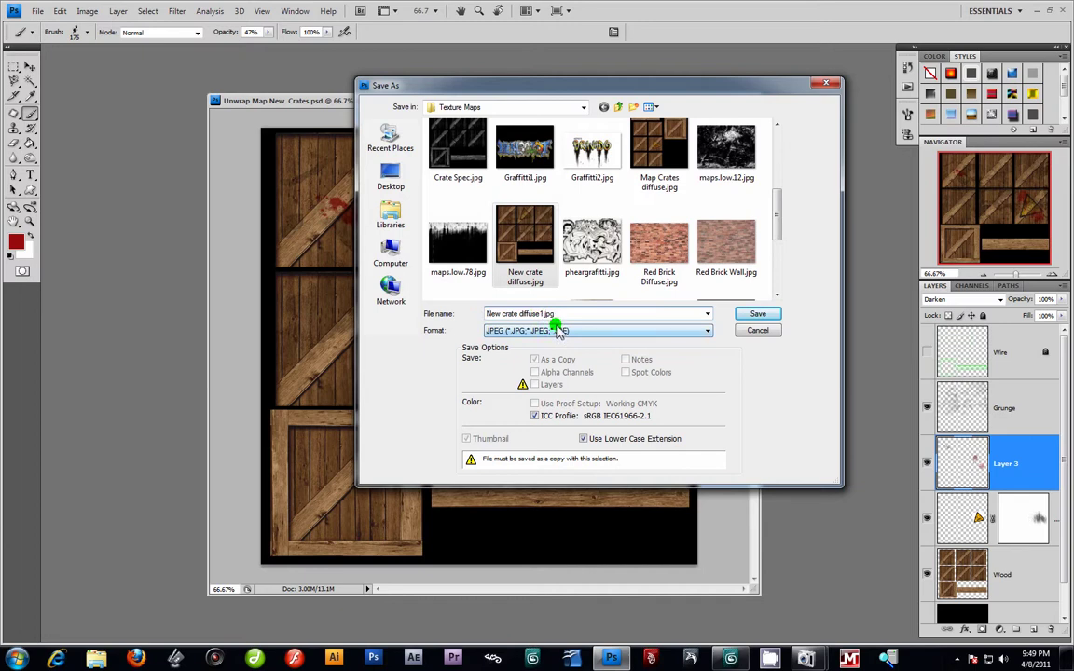
pyautogui.click(529, 280)
pyautogui.click(550, 315)
pyautogui.click(751, 313)
pyautogui.click(603, 186)
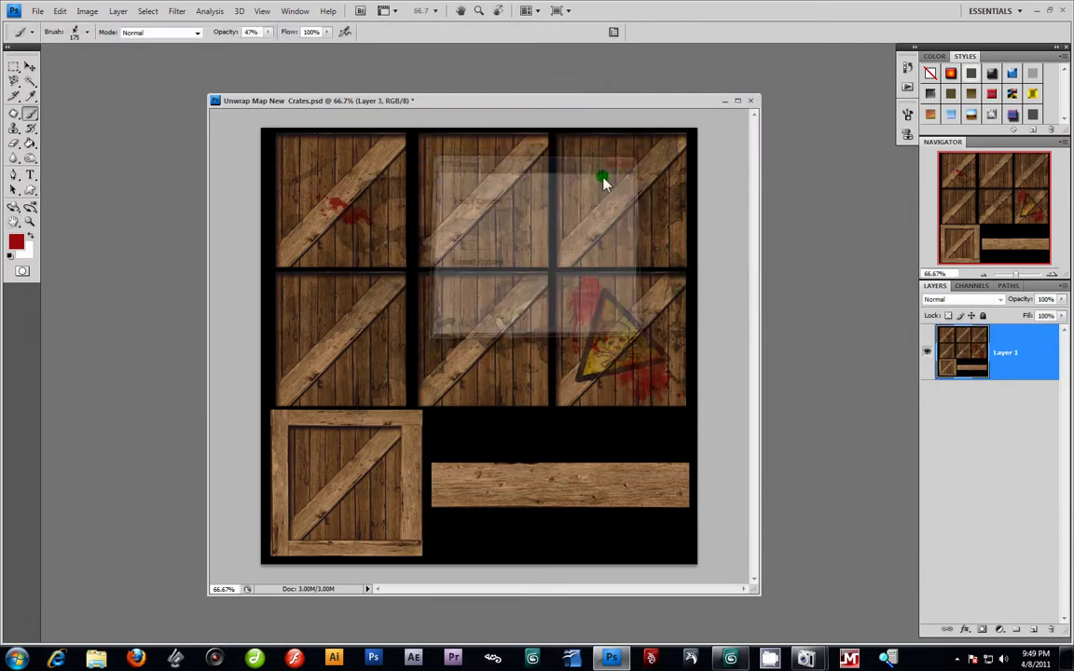
pyautogui.click(732, 660)
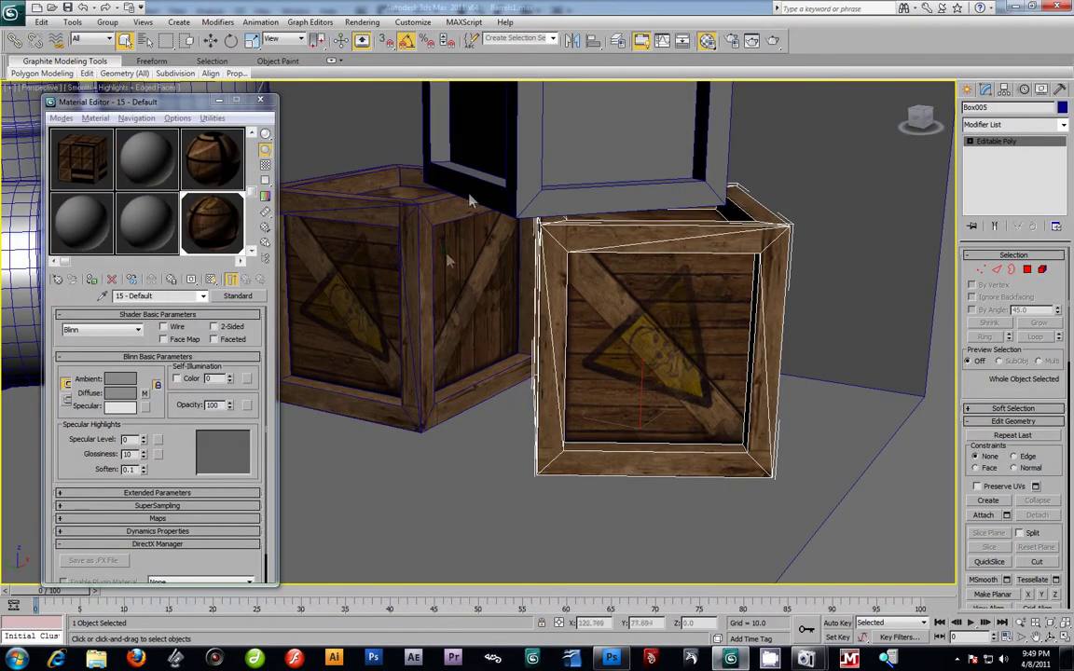
# Step: Turn material slot 6 into Multi/Sub-Object, keeping the old crate material as a sub-material
pyautogui.click(137, 227)
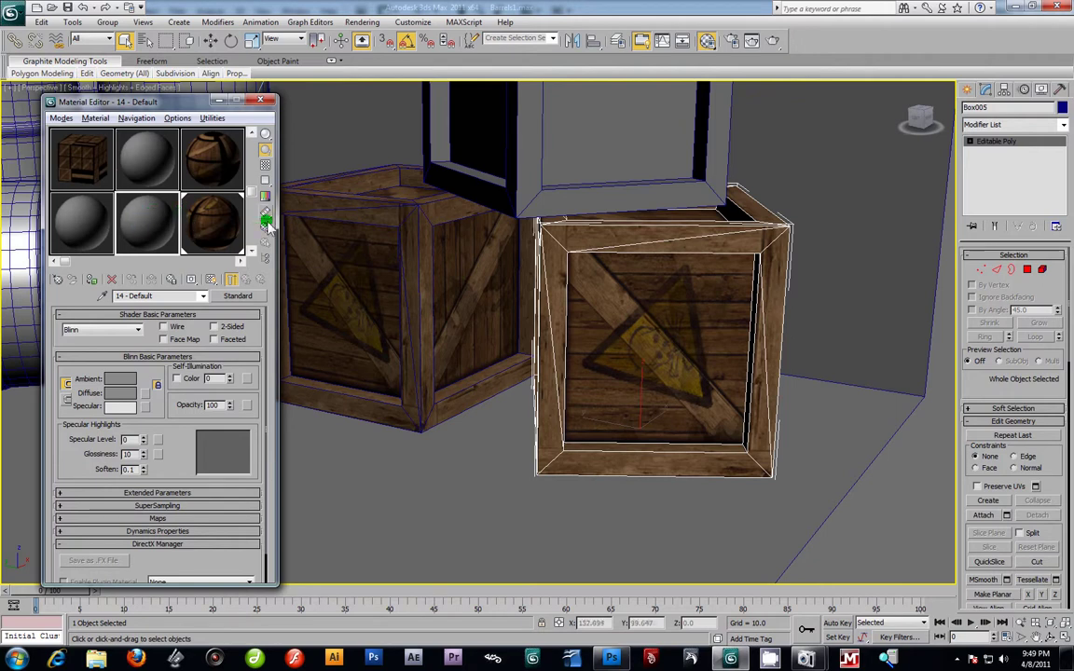
pyautogui.click(207, 230)
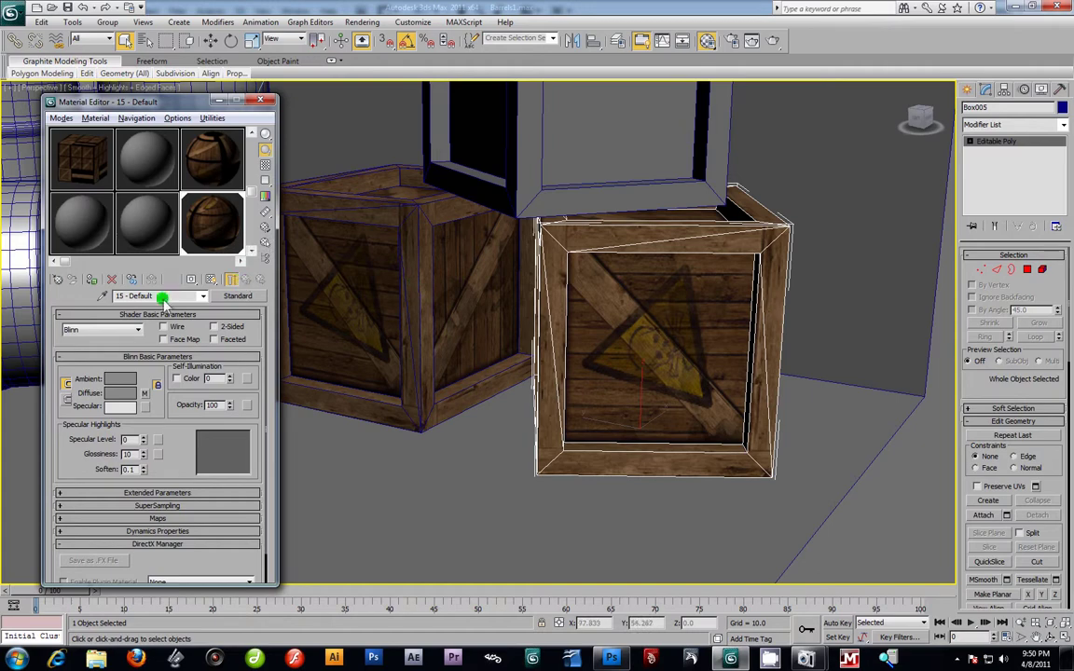
pyautogui.click(240, 298)
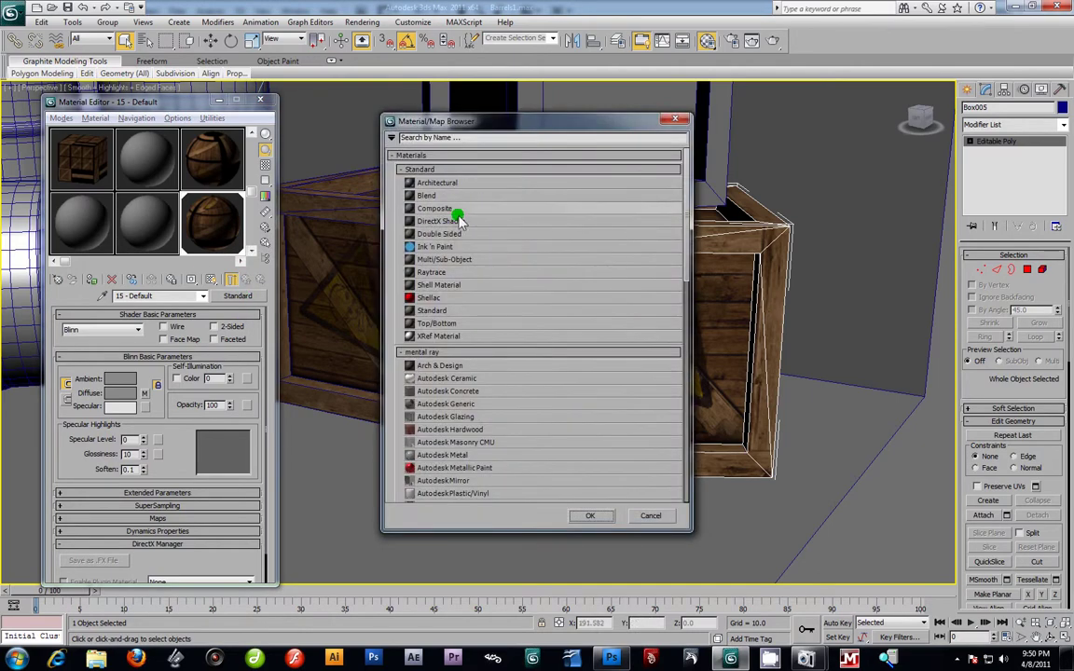
pyautogui.doubleClick(444, 262)
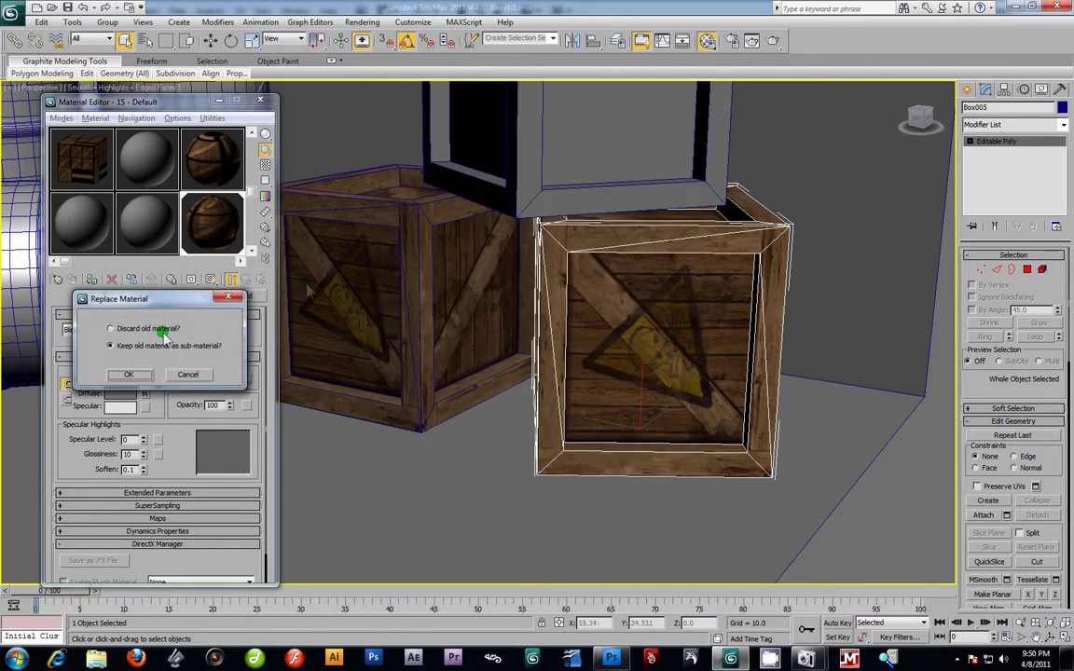
pyautogui.click(131, 347)
pyautogui.click(133, 374)
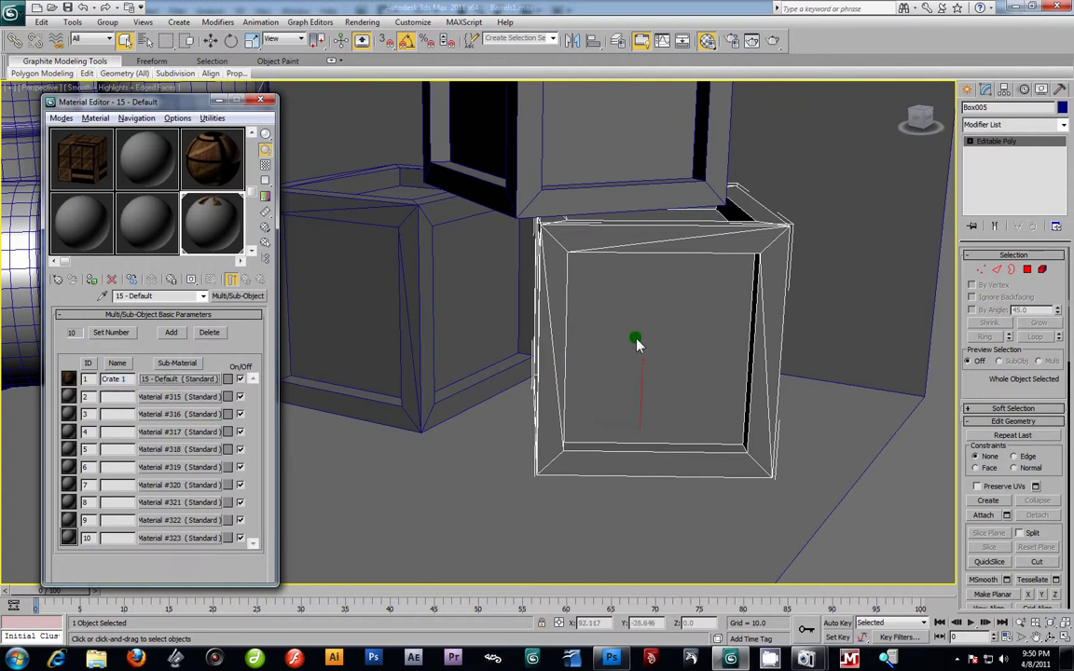
# Step: Enable Show Map in Viewport for sub-material Crate 1
pyautogui.click(194, 378)
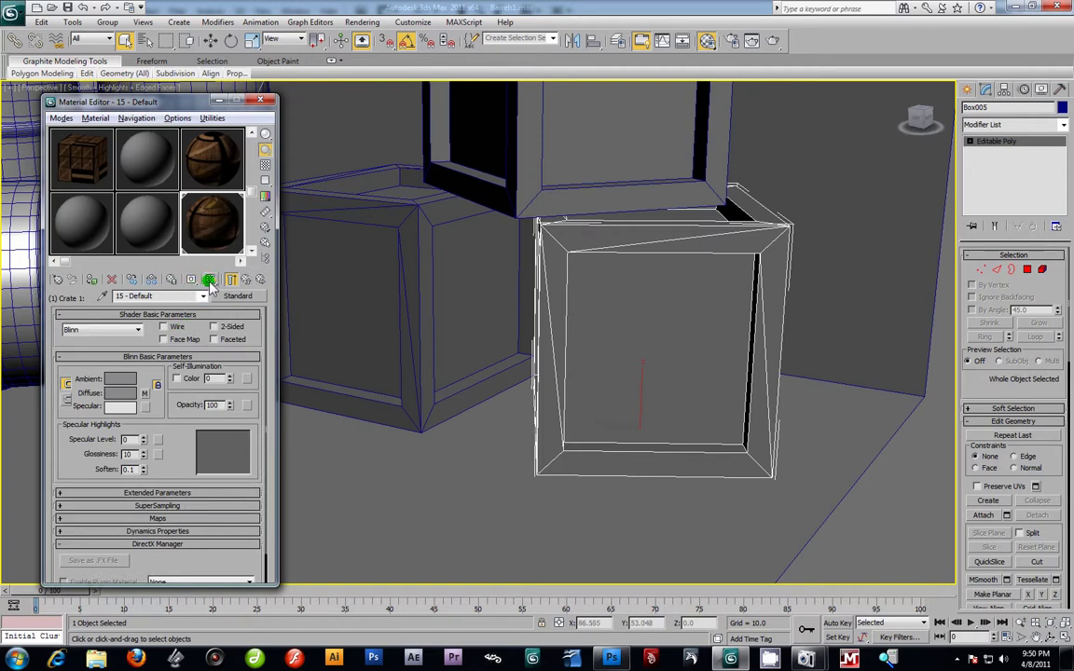
pyautogui.click(209, 280)
pyautogui.click(232, 280)
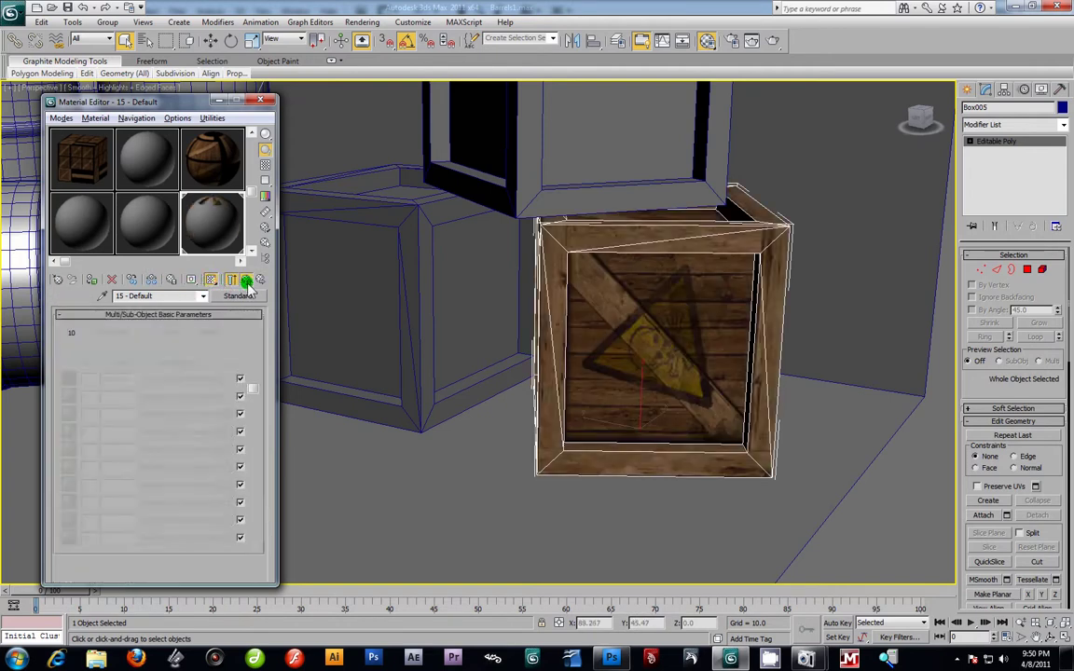
# Step: Select the left crate and load New crate diffuse1.jpg as sub-material 2's Diffuse bitmap
pyautogui.click(423, 249)
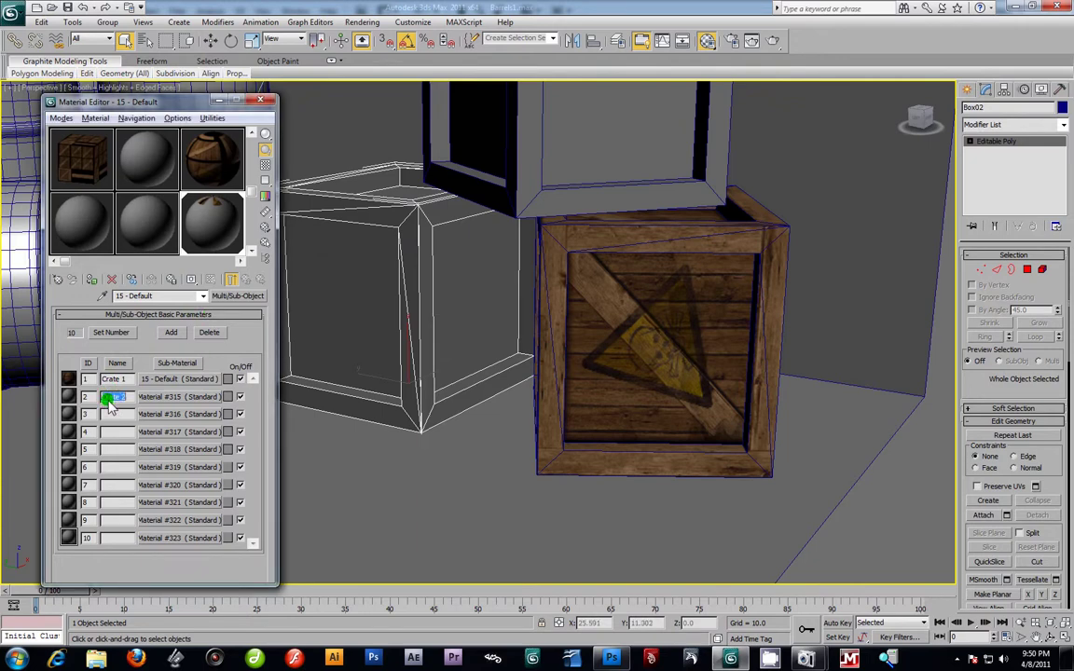
pyautogui.click(172, 398)
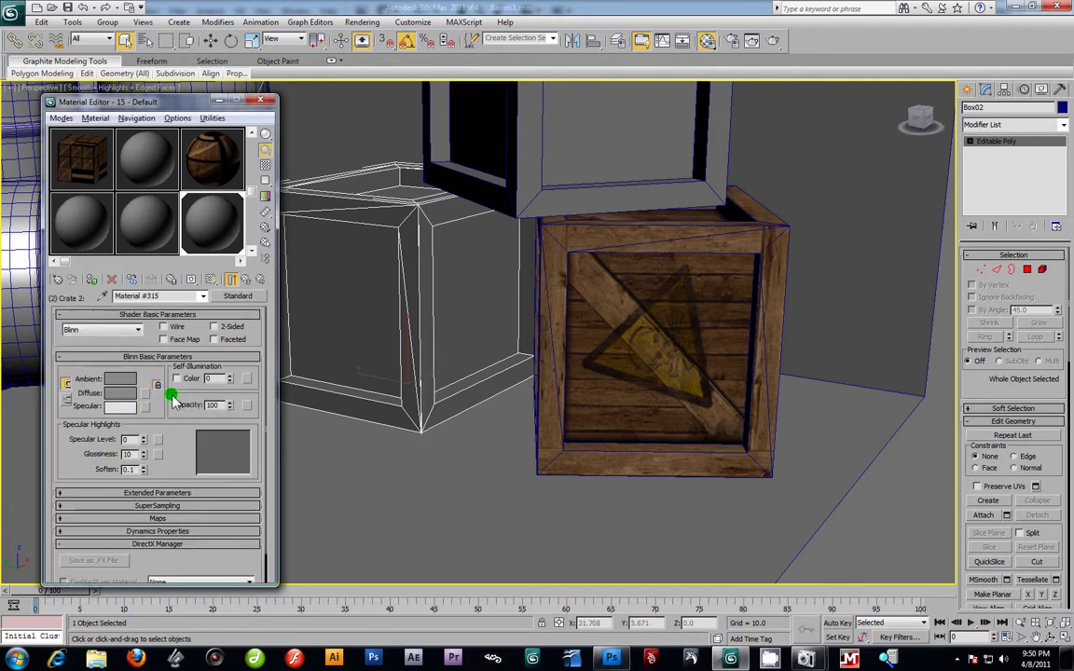
pyautogui.click(146, 394)
pyautogui.doubleClick(399, 174)
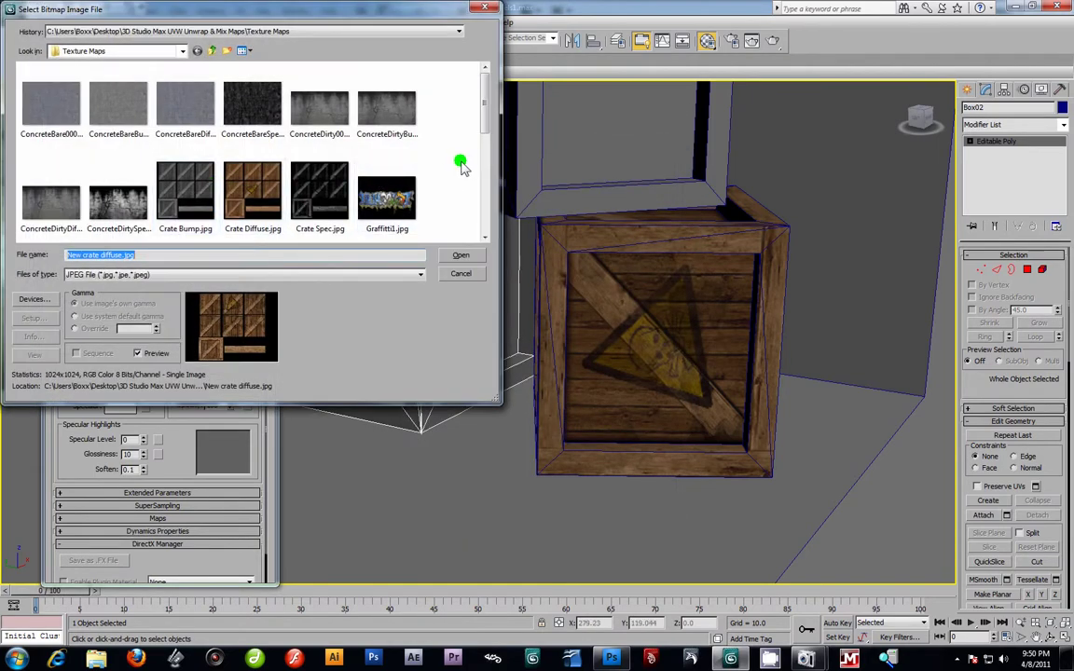
pyautogui.moveTo(482, 120); pyautogui.dragTo(483, 180)
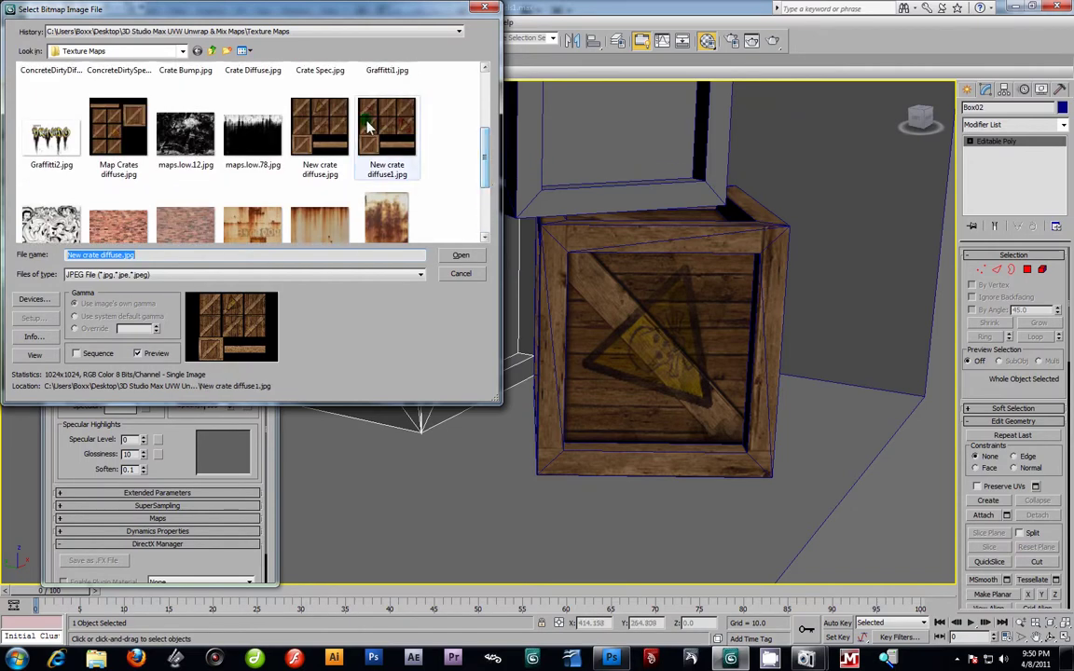
pyautogui.click(415, 149)
pyautogui.click(461, 255)
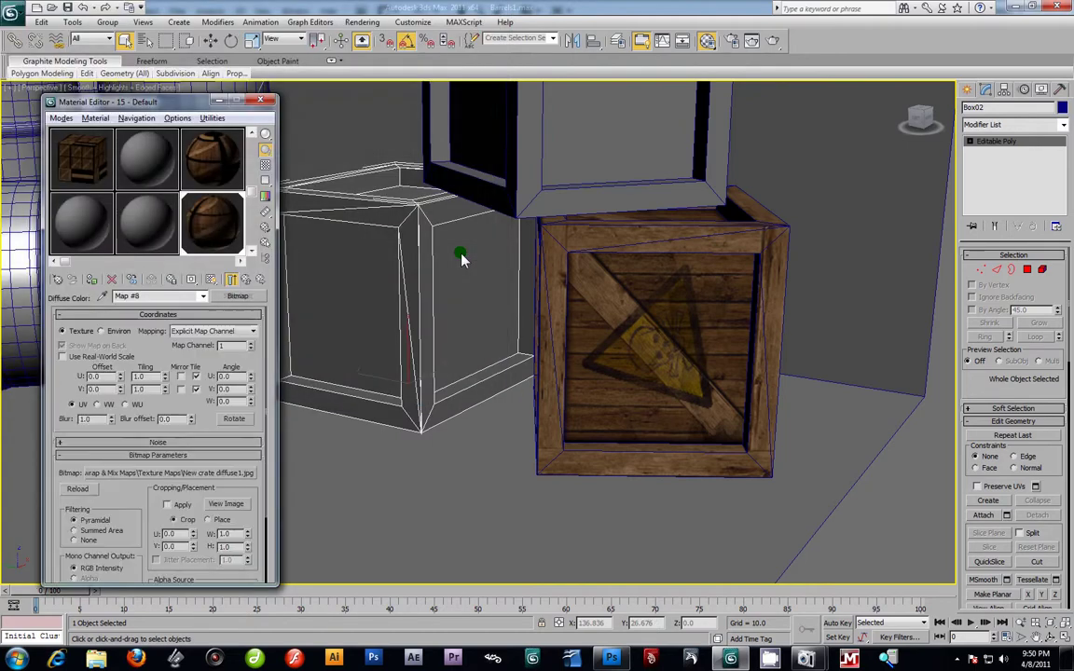
# Step: Return to Crate 2 and enable Show Map in Viewport on the left crate
pyautogui.click(241, 282)
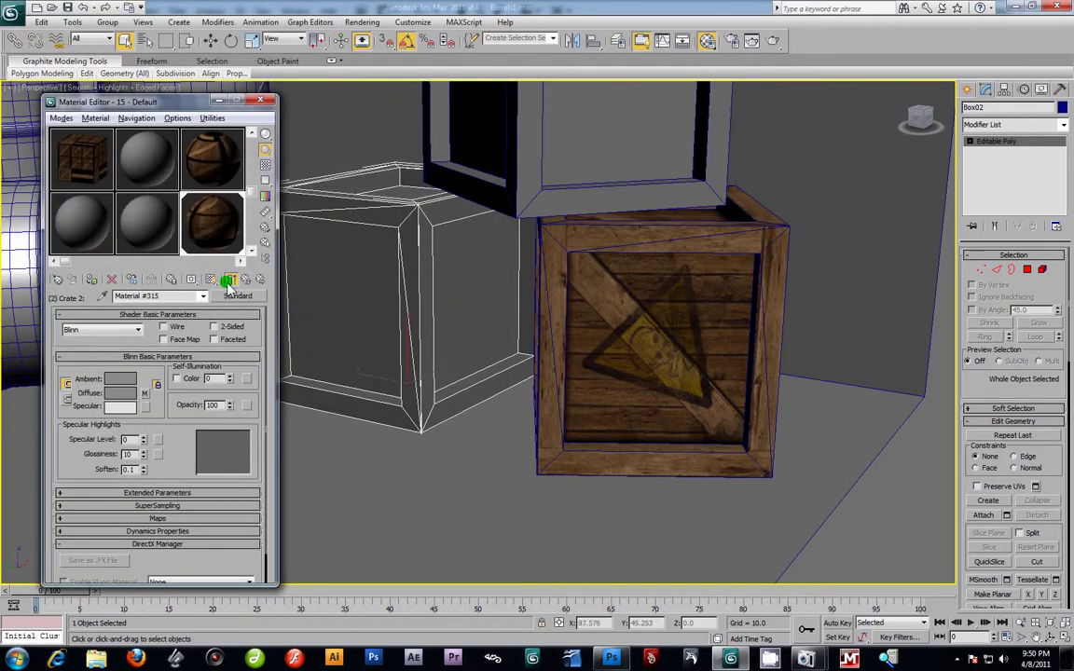
pyautogui.click(249, 282)
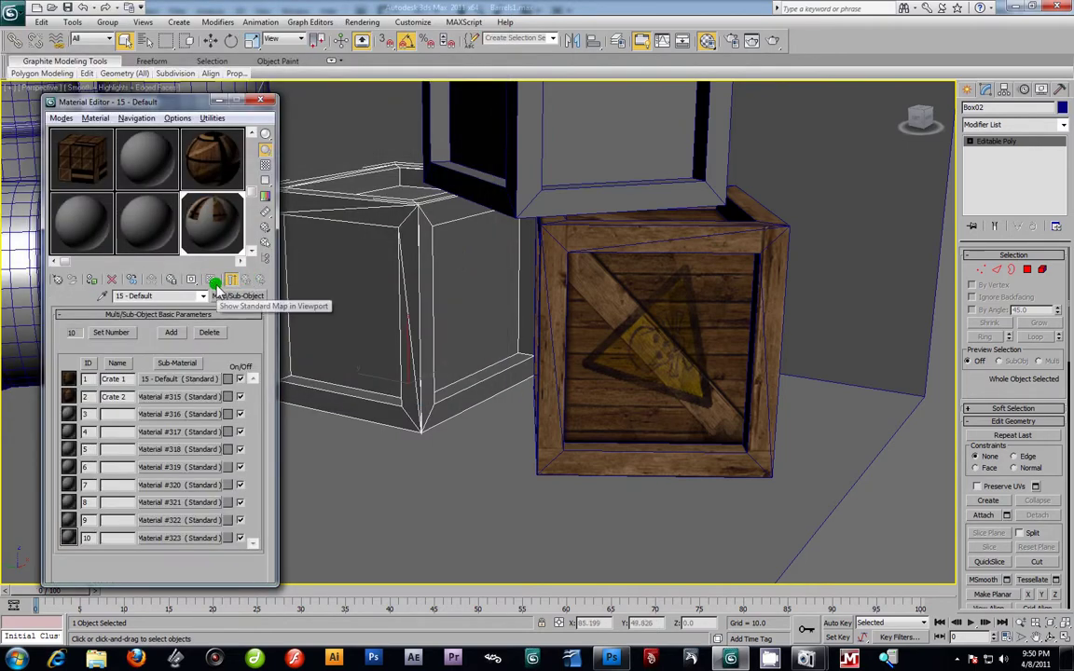
pyautogui.click(154, 395)
pyautogui.click(212, 282)
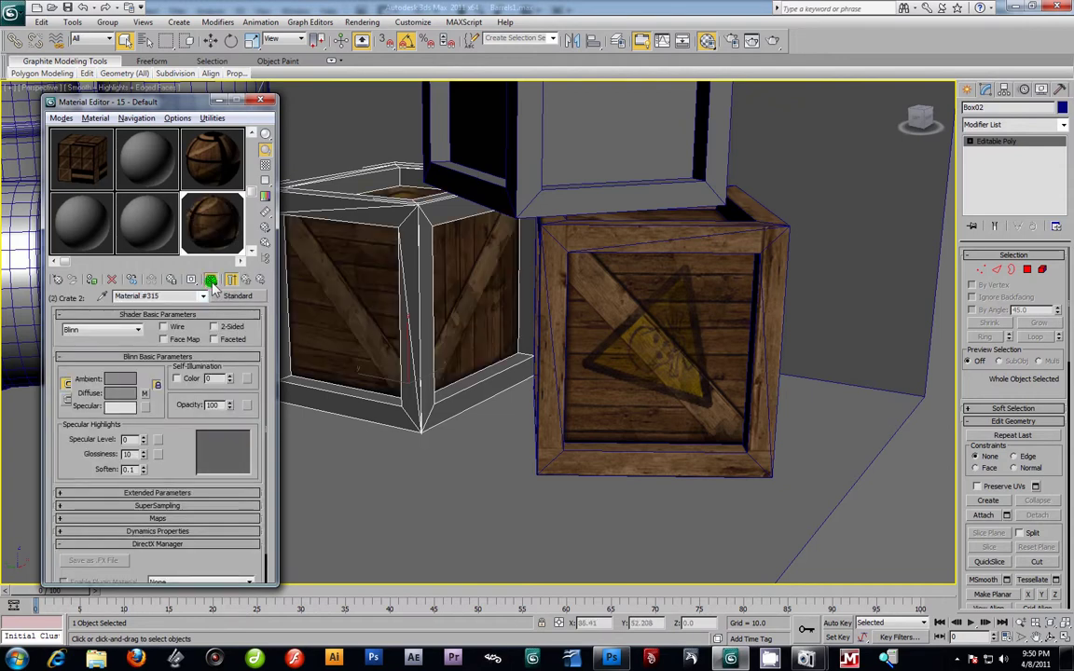
pyautogui.click(246, 282)
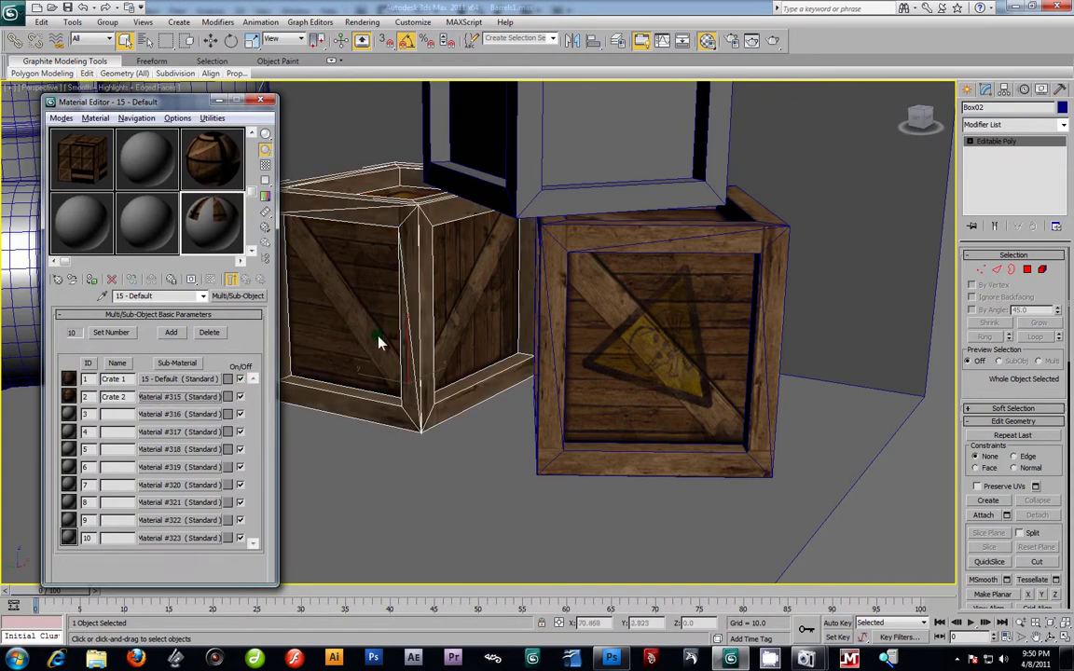
# Step: Center the left crate's pivot on the object using Affect Pivot Only and Center to Object
pyautogui.moveTo(379, 344); pyautogui.dragTo(447, 370, button='middle')
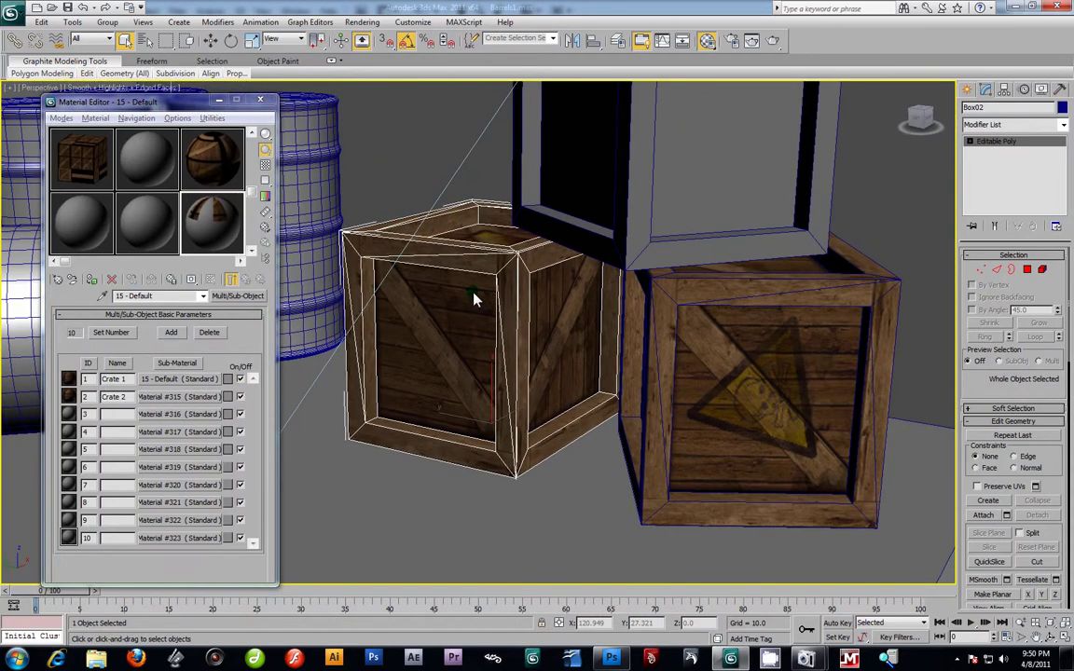
pyautogui.click(230, 40)
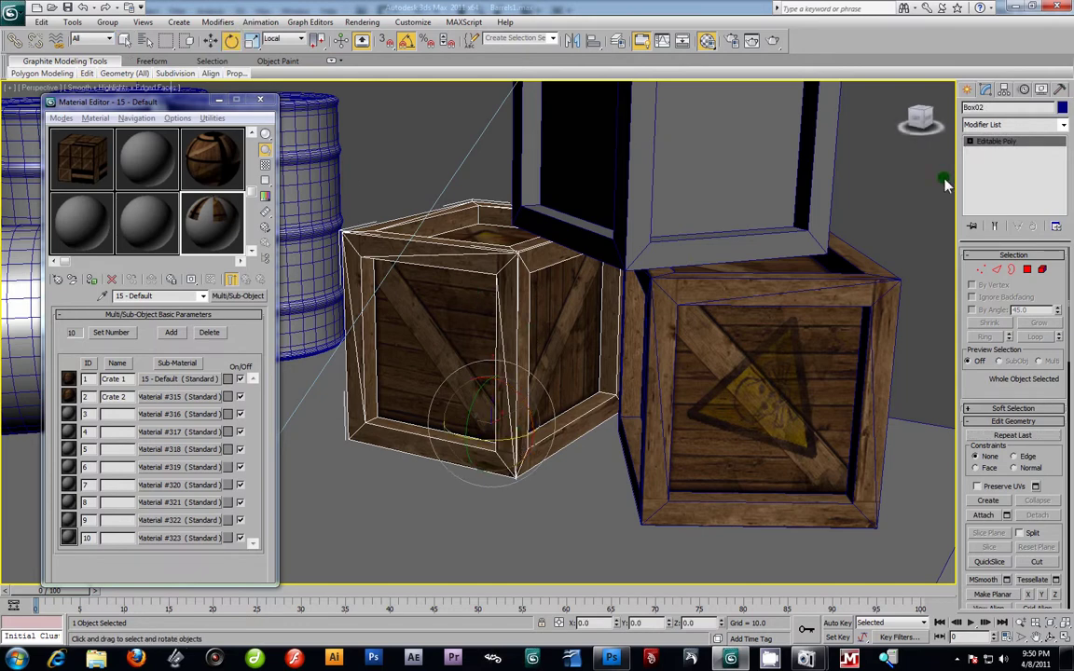
pyautogui.click(1003, 89)
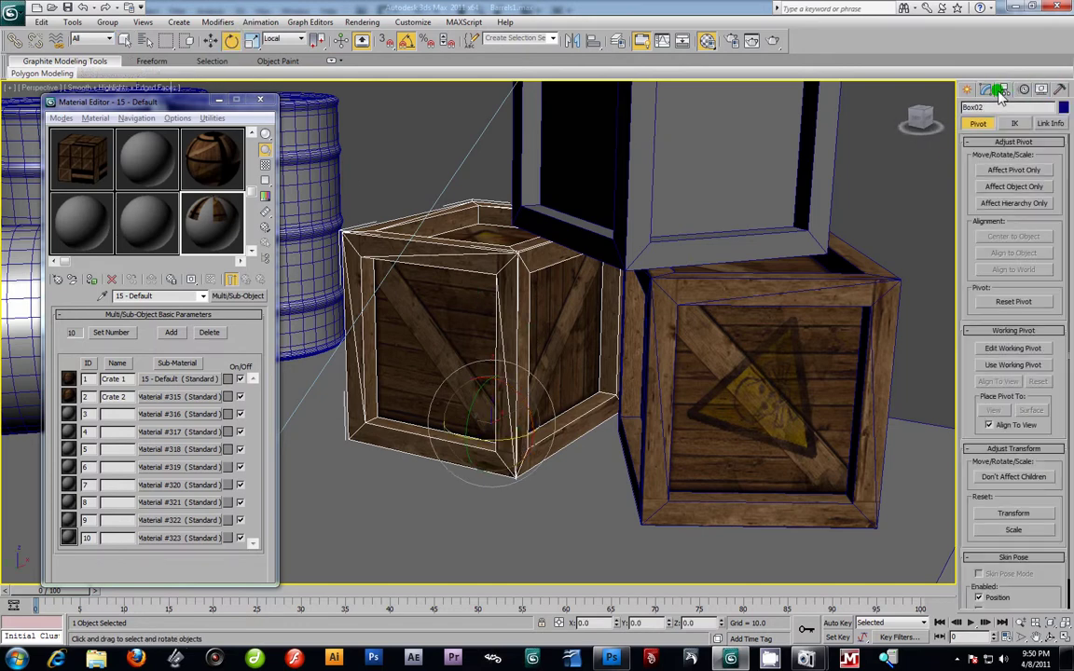
pyautogui.click(1009, 171)
pyautogui.click(1014, 236)
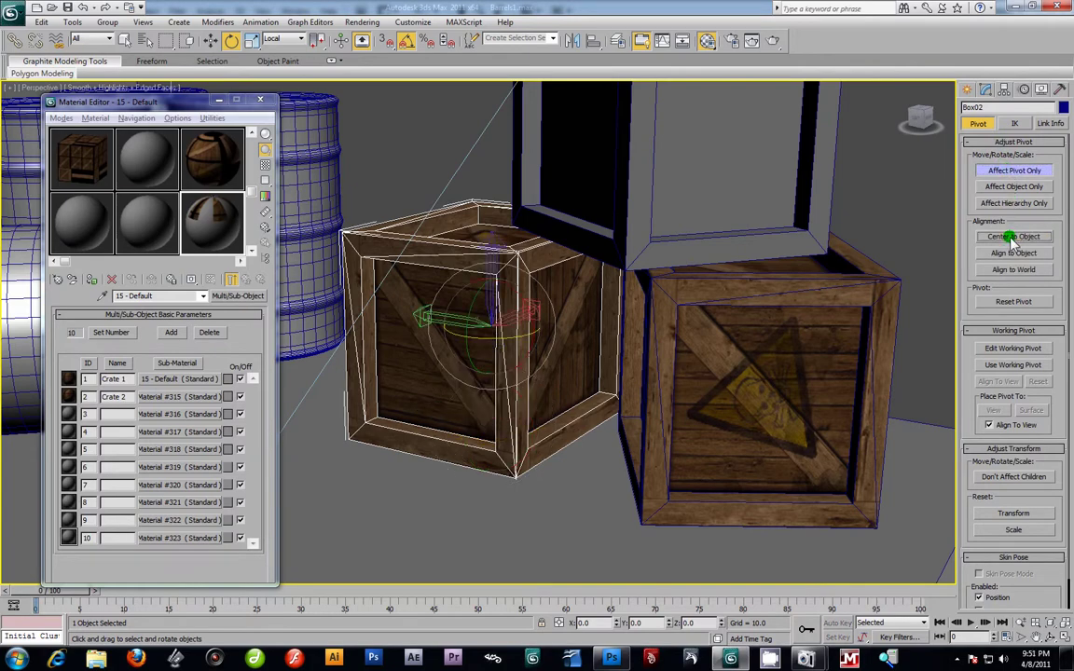
pyautogui.click(1013, 171)
# Step: Turn the left crate about its vertical axis until it settles at 50 degrees
pyautogui.moveTo(471, 313); pyautogui.dragTo(578, 324)
pyautogui.moveTo(472, 323); pyautogui.dragTo(613, 175)
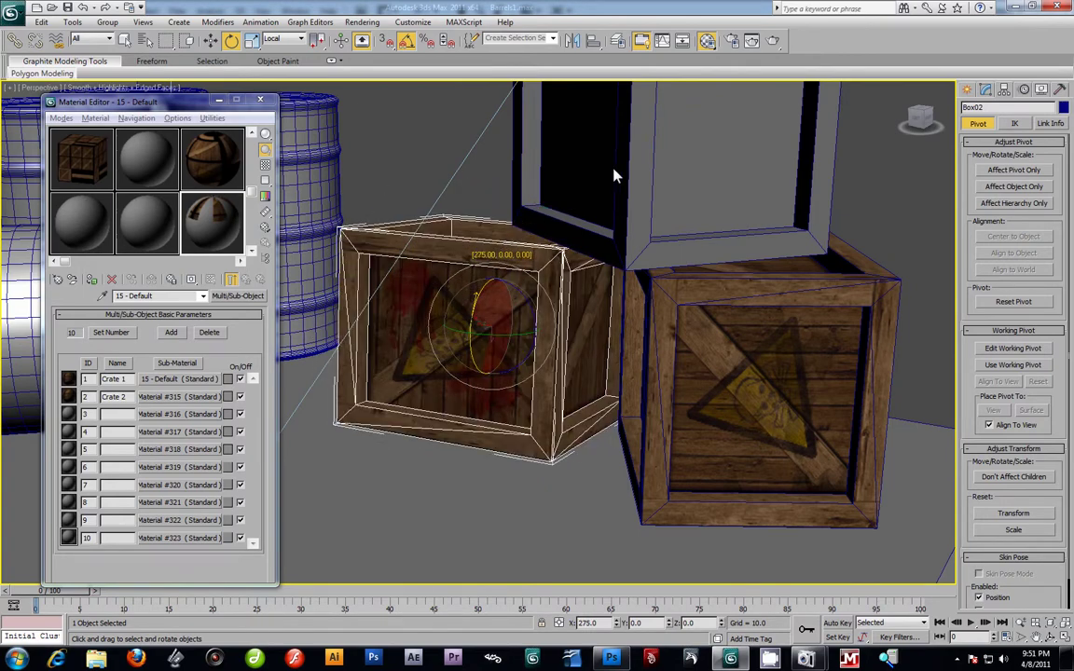
pyautogui.moveTo(614, 176); pyautogui.dragTo(592, 232)
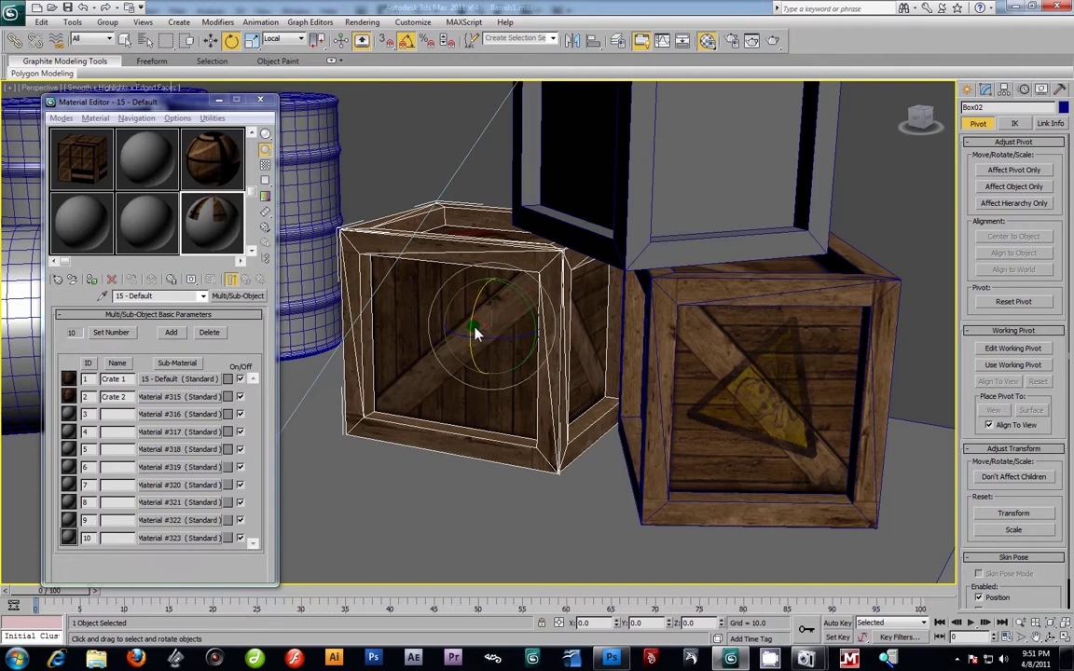
pyautogui.moveTo(476, 333); pyautogui.dragTo(600, 232)
pyautogui.rightClick(599, 232)
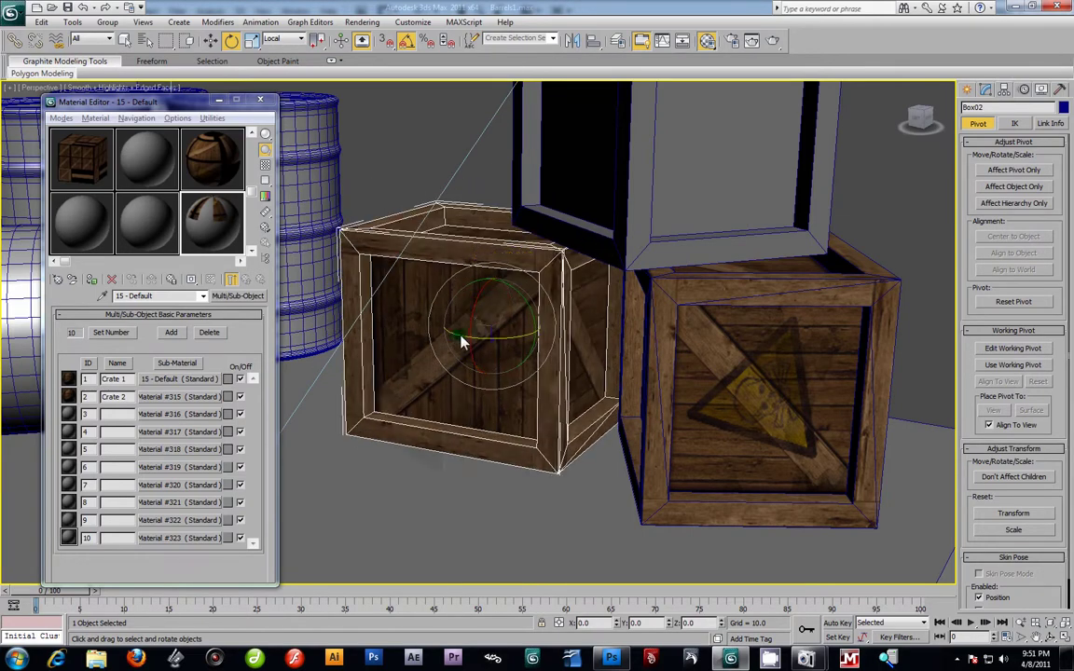
pyautogui.moveTo(461, 339); pyautogui.dragTo(409, 347)
pyautogui.moveTo(482, 355); pyautogui.dragTo(496, 307)
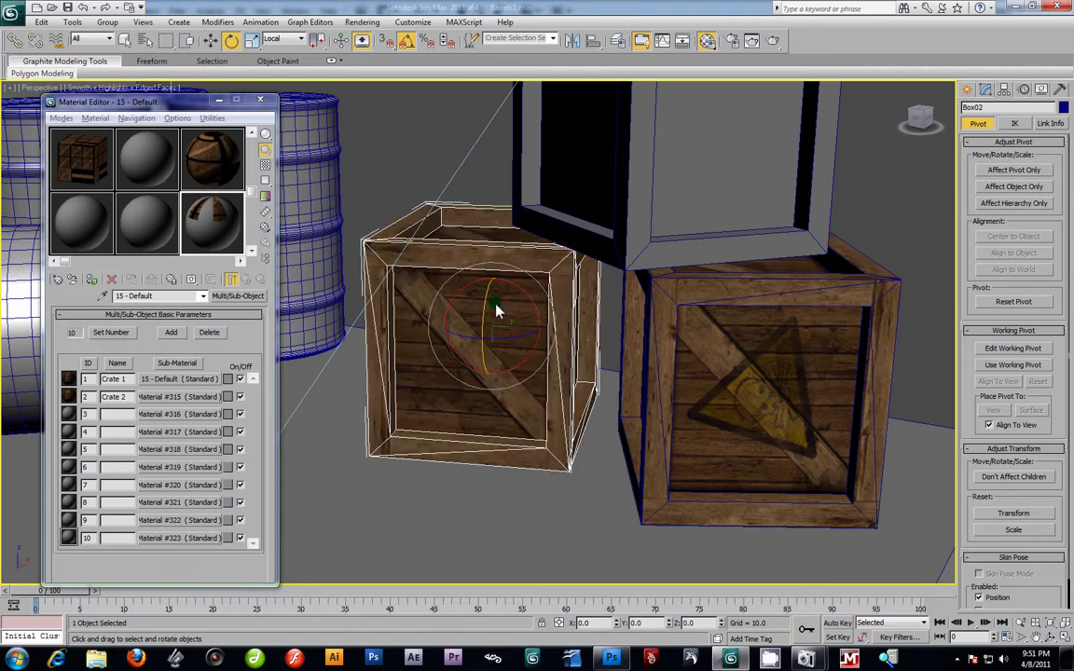
pyautogui.moveTo(501, 350); pyautogui.dragTo(623, 336)
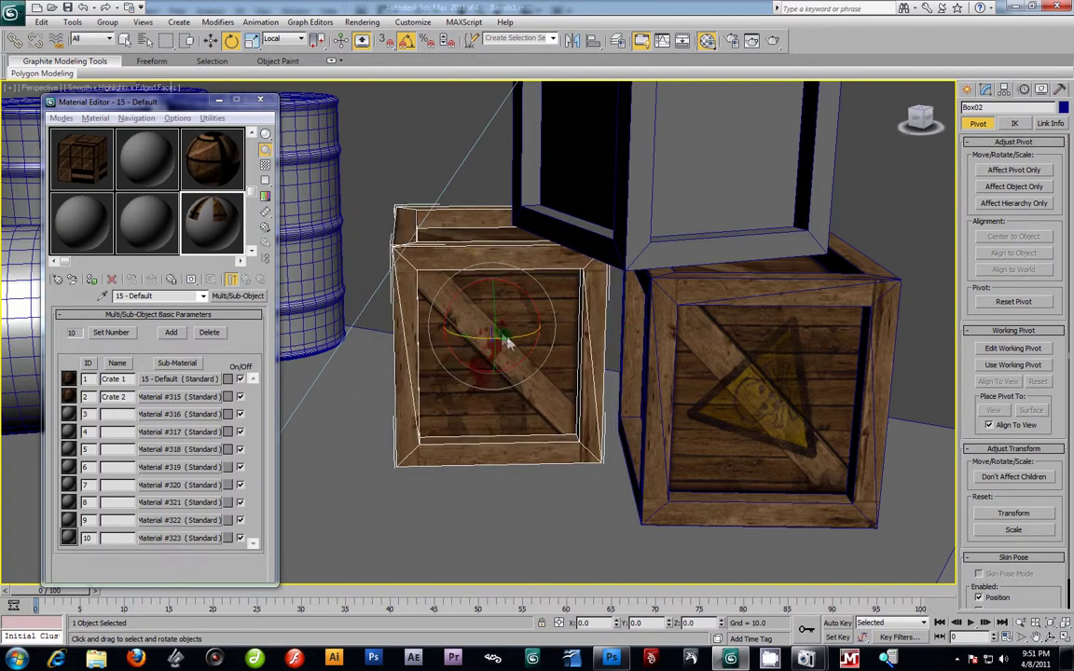
pyautogui.moveTo(455, 307); pyautogui.dragTo(480, 343)
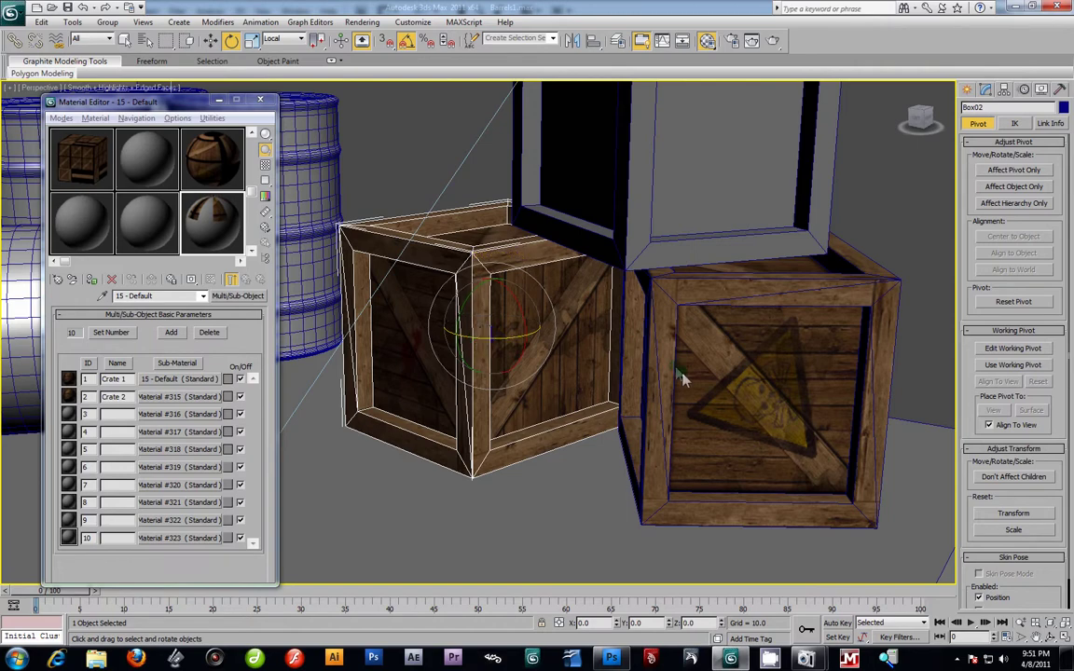
pyautogui.moveTo(713, 396)
pyautogui.keyDown('alt'); pyautogui.mouseDown(button='middle')
pyautogui.moveTo(642, 391)
pyautogui.moveTo(731, 389)
pyautogui.moveTo(719, 389)
pyautogui.mouseUp(button='middle'); pyautogui.keyUp('alt')
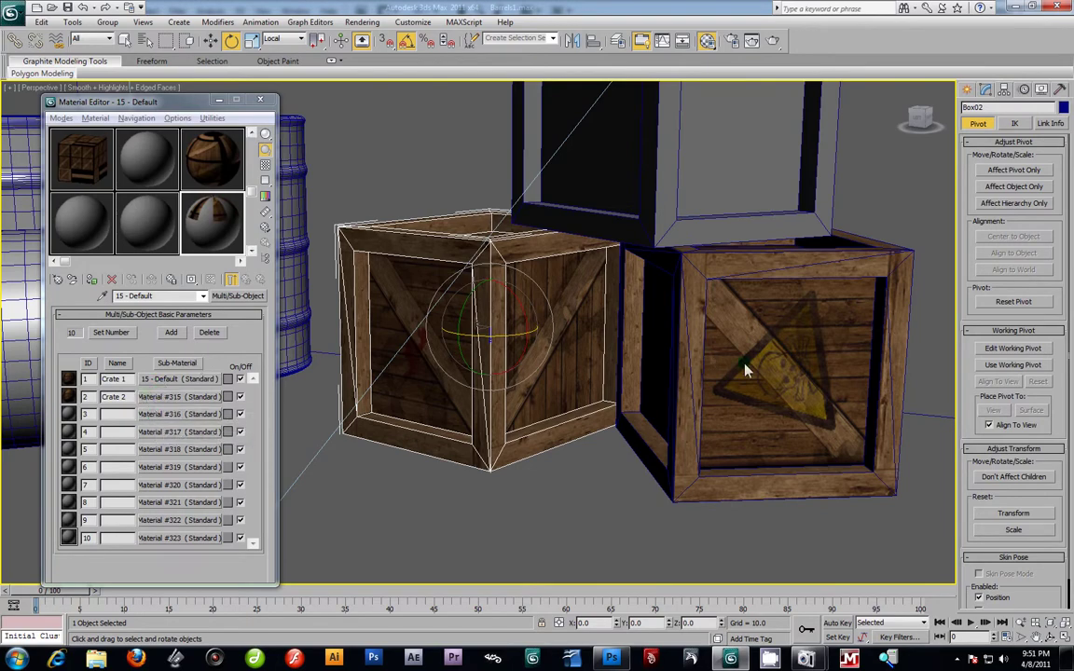
pyautogui.keyDown('alt'); pyautogui.moveTo(746, 367); pyautogui.dragTo(576, 386, button='middle'); pyautogui.keyUp('alt')
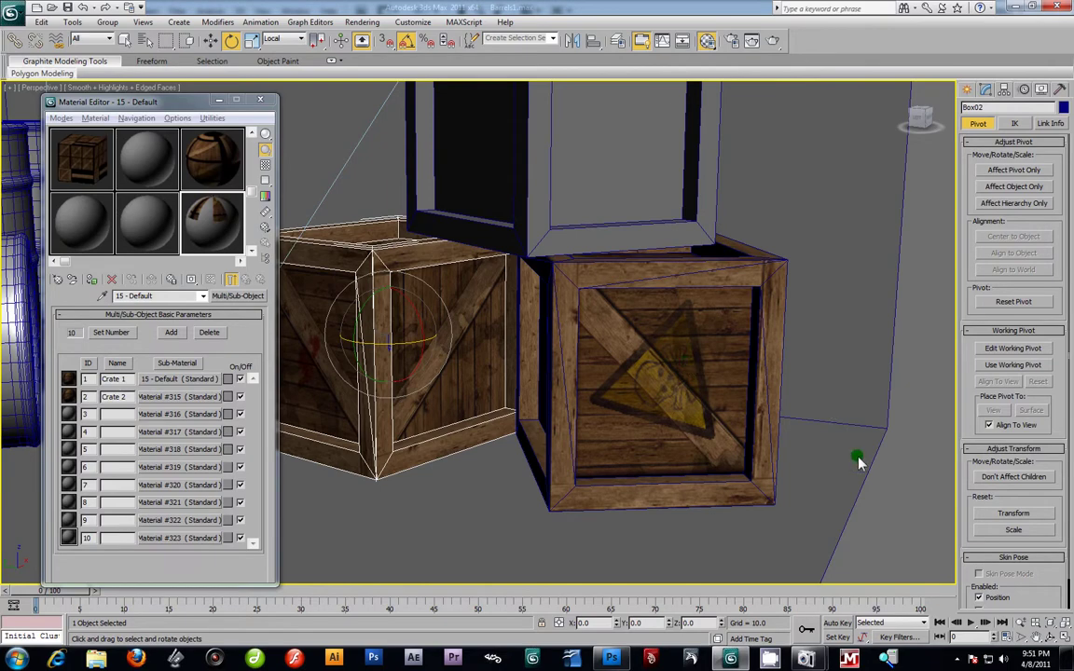
# Step: Add an Unwrap UVW modifier to Box005 at Polygon level and open Edit UVWs
pyautogui.click(656, 390)
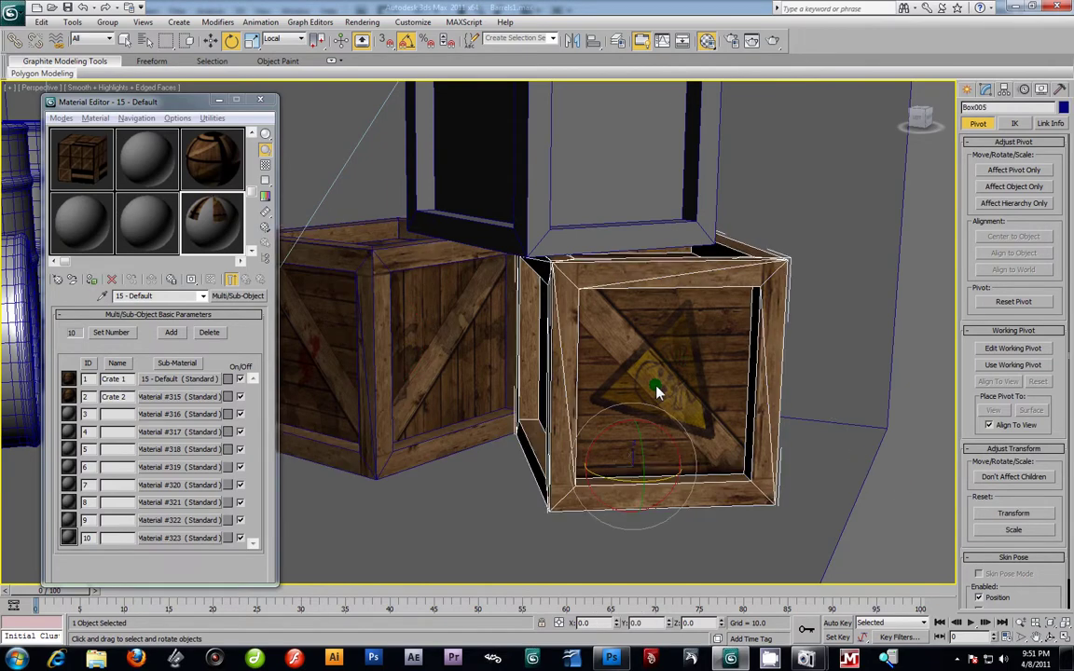
pyautogui.click(986, 89)
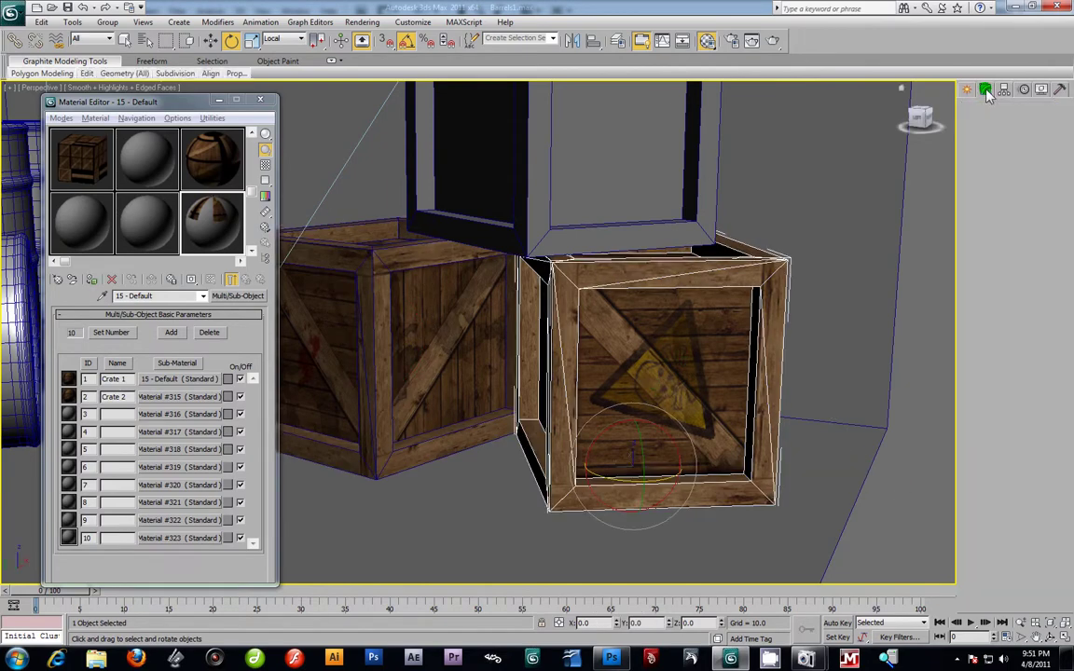
pyautogui.click(970, 141)
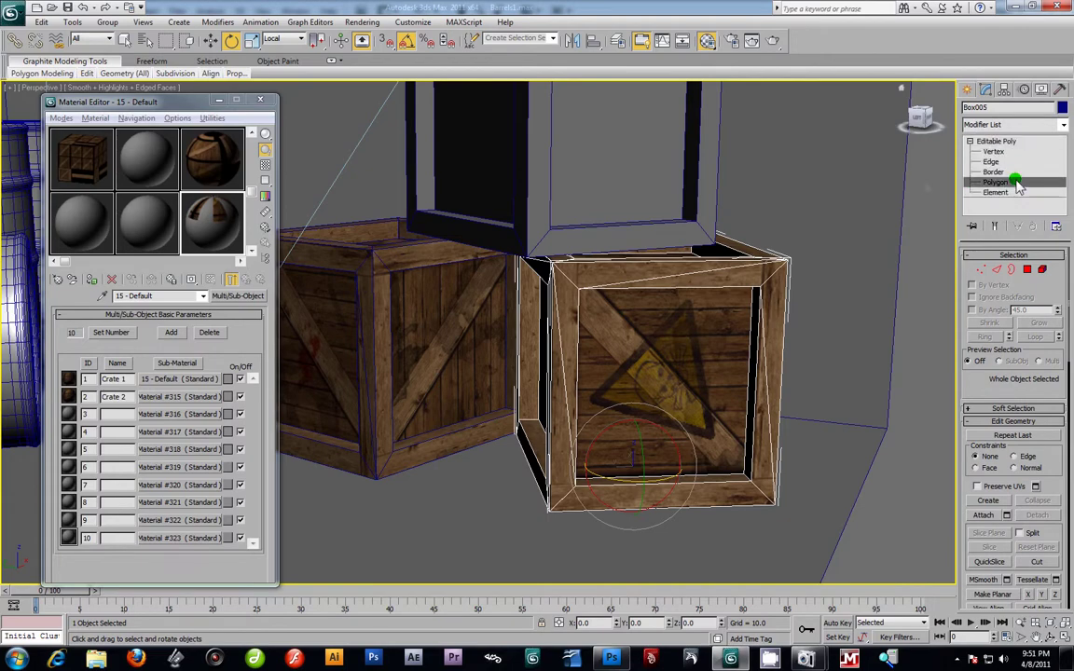
pyautogui.click(995, 182)
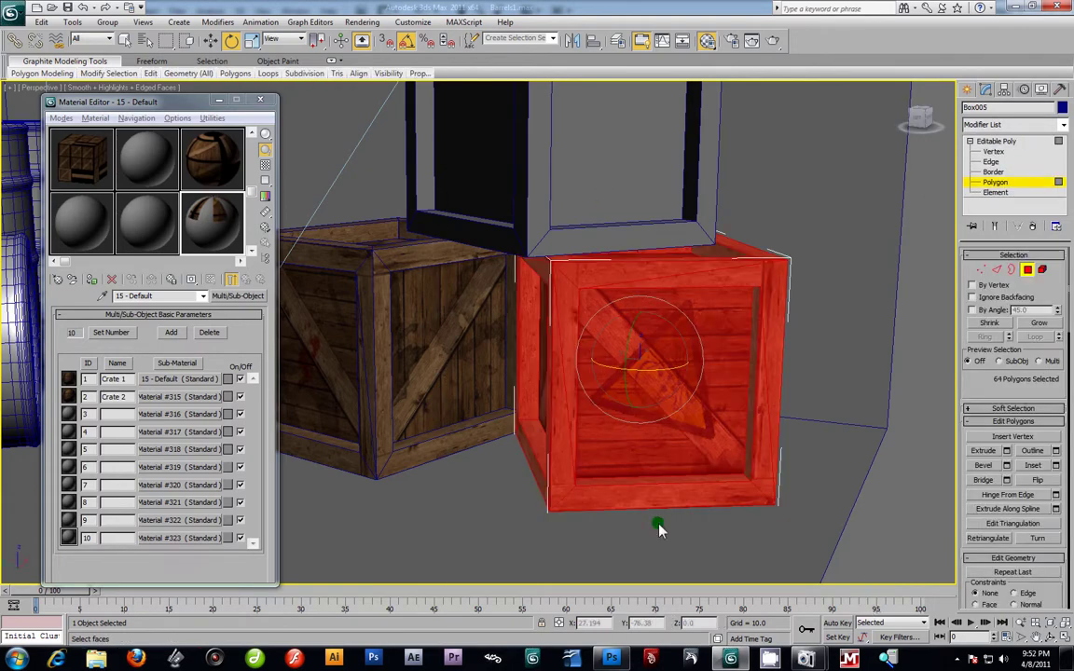
pyautogui.click(988, 125)
pyautogui.scroll(-10, 1052, 539)
pyautogui.click(1021, 527)
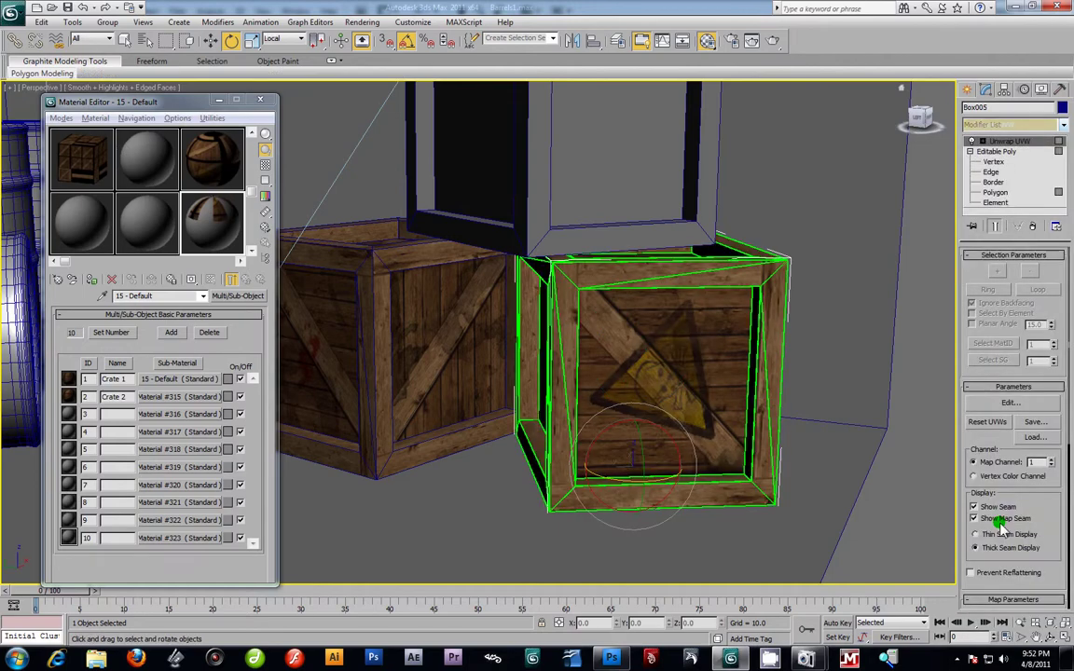
pyautogui.click(991, 402)
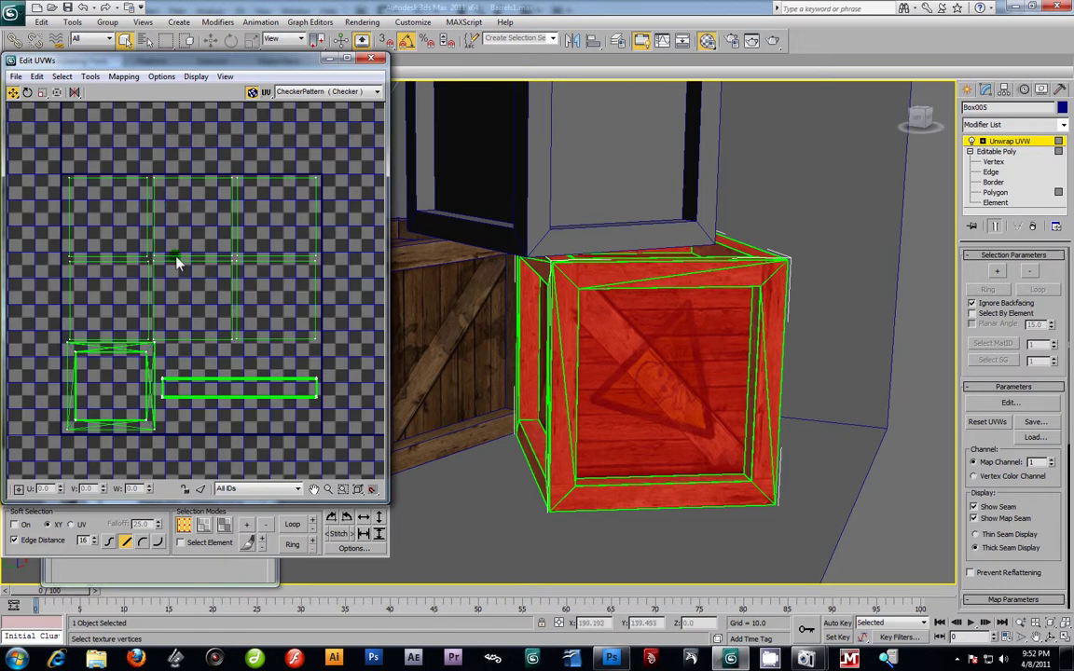
# Step: Load New crate diffuse.jpg as a Bitmap background through Pick Texture in Edit UVWs
pyautogui.click(375, 92)
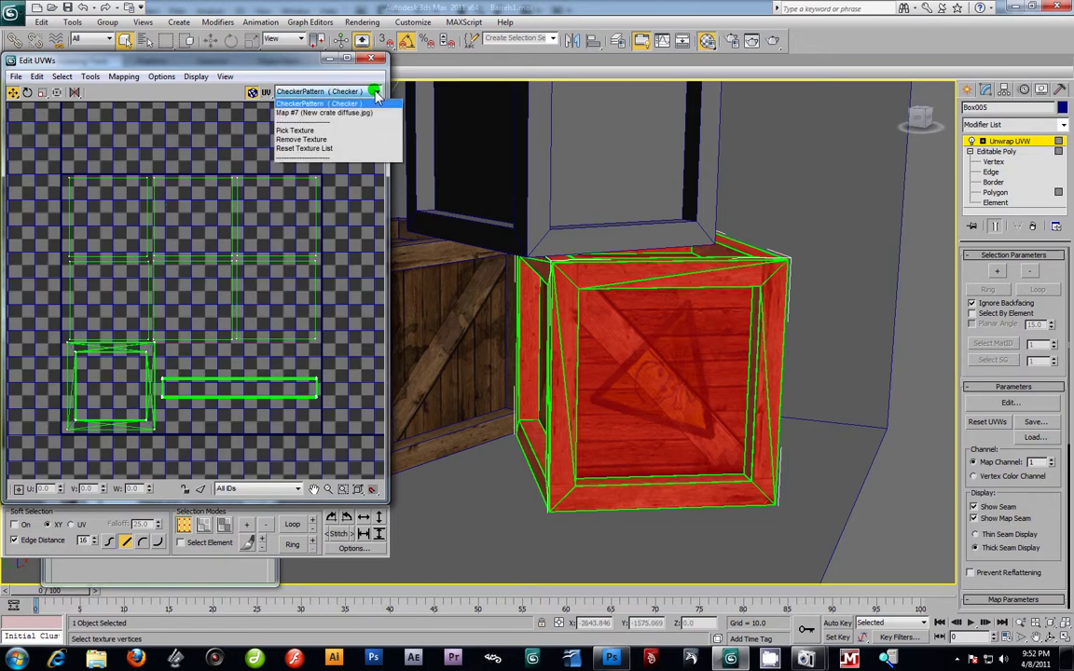
pyautogui.click(318, 136)
pyautogui.doubleClick(443, 175)
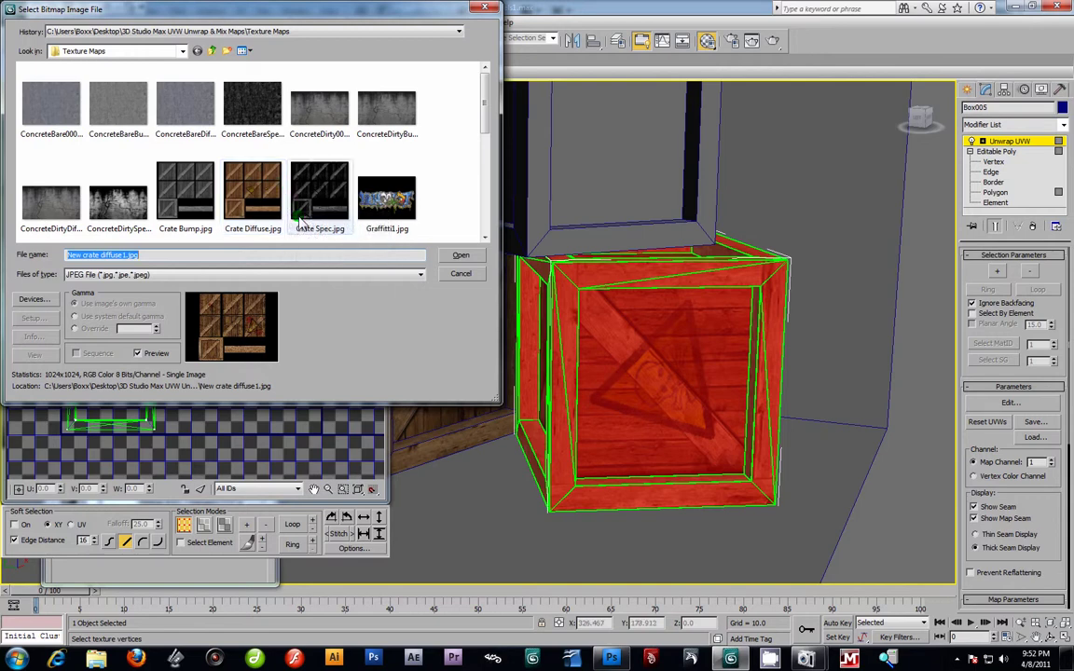
pyautogui.click(261, 205)
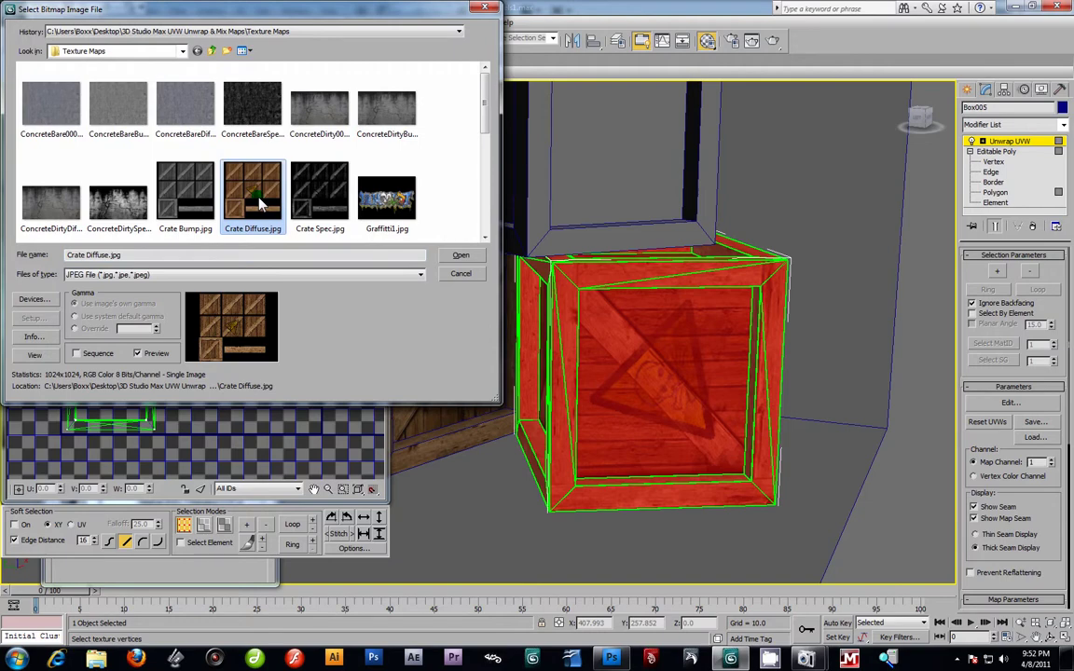
pyautogui.scroll(-2, 438, 126)
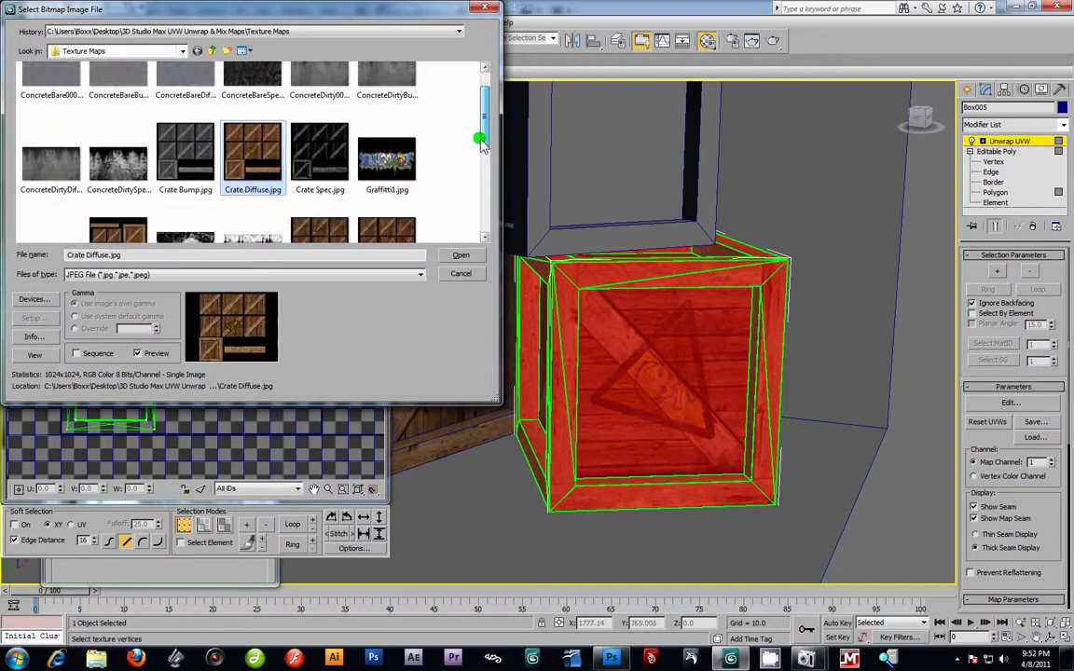
pyautogui.click(338, 186)
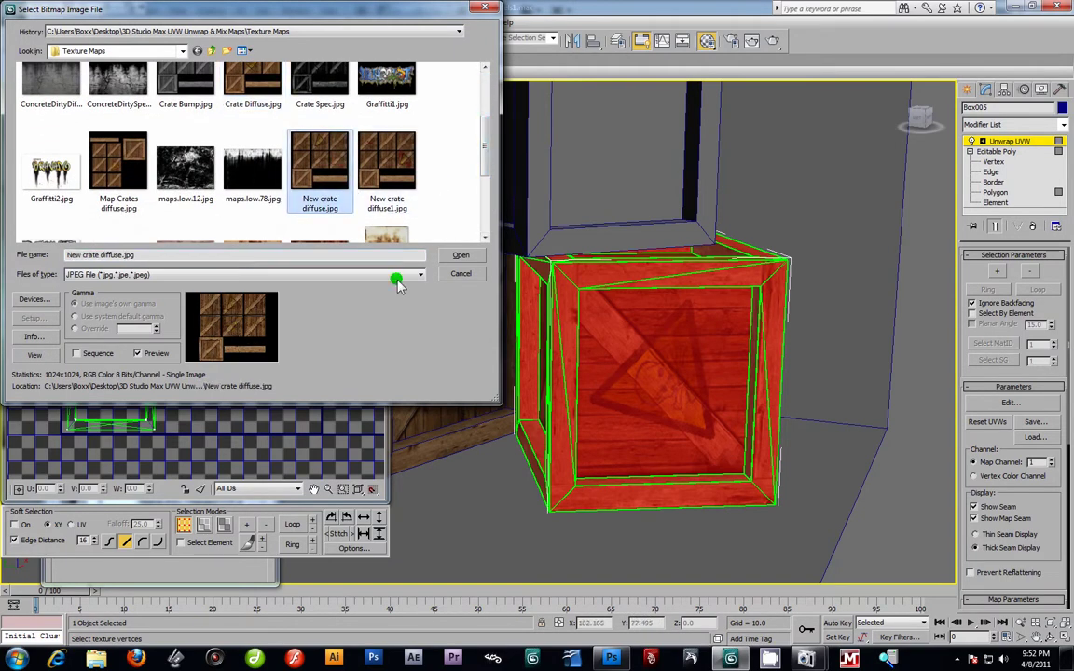
pyautogui.click(461, 254)
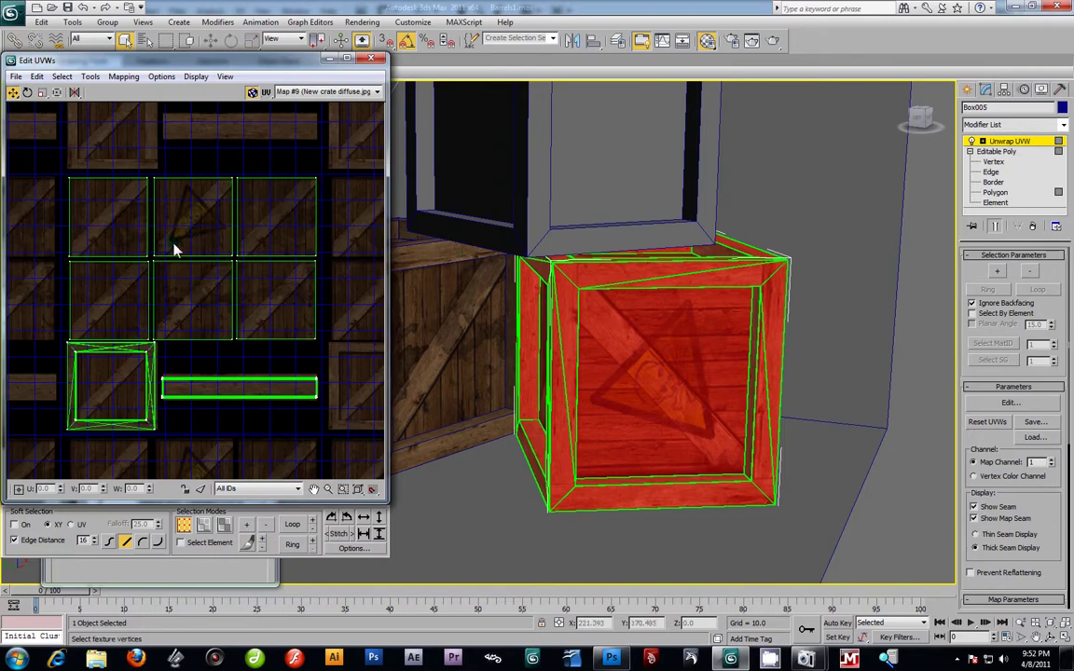
# Step: Select the top-middle UV tile as a whole element and rotate it
pyautogui.scroll(2, 222, 295)
pyautogui.scroll(-2, 224, 293)
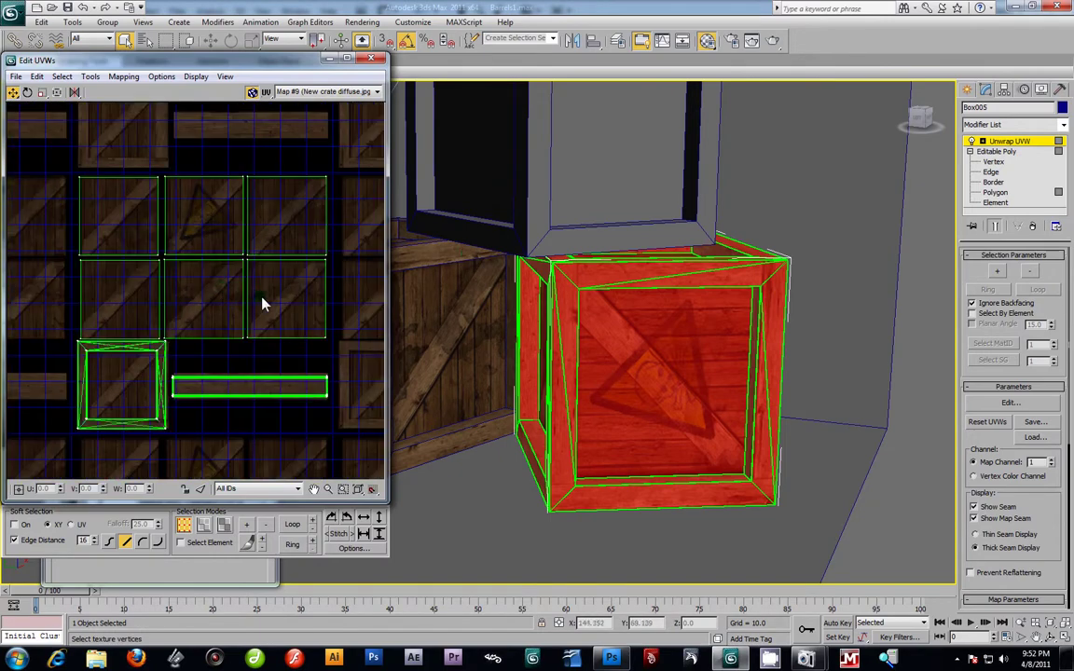
pyautogui.scroll(-2, 252, 300)
pyautogui.scroll(2, 245, 300)
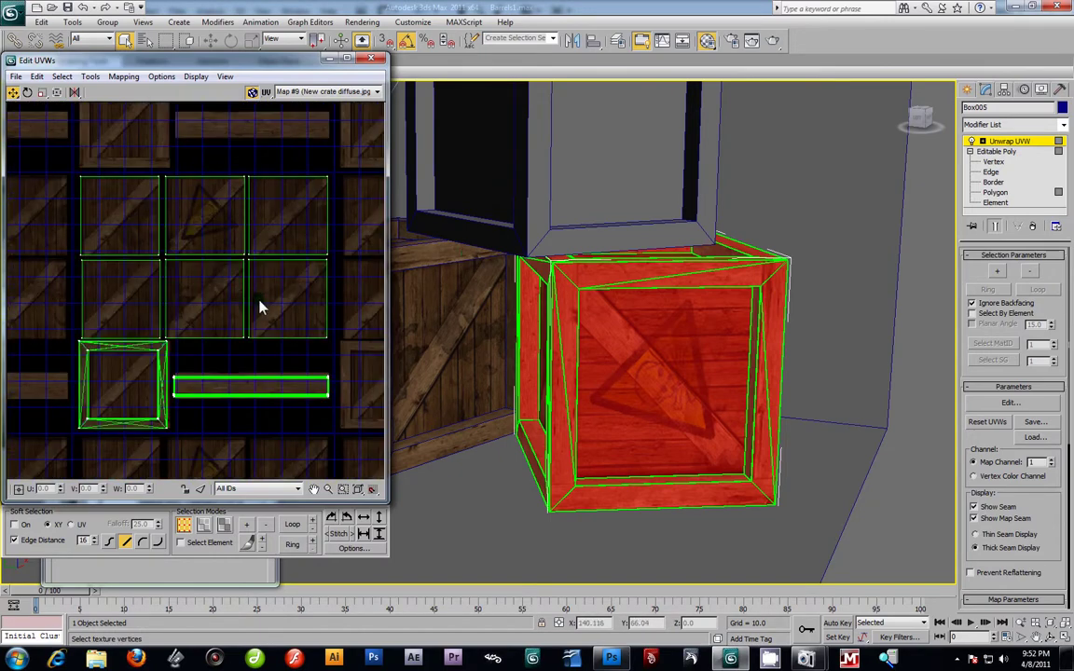
pyautogui.scroll(2, 262, 308)
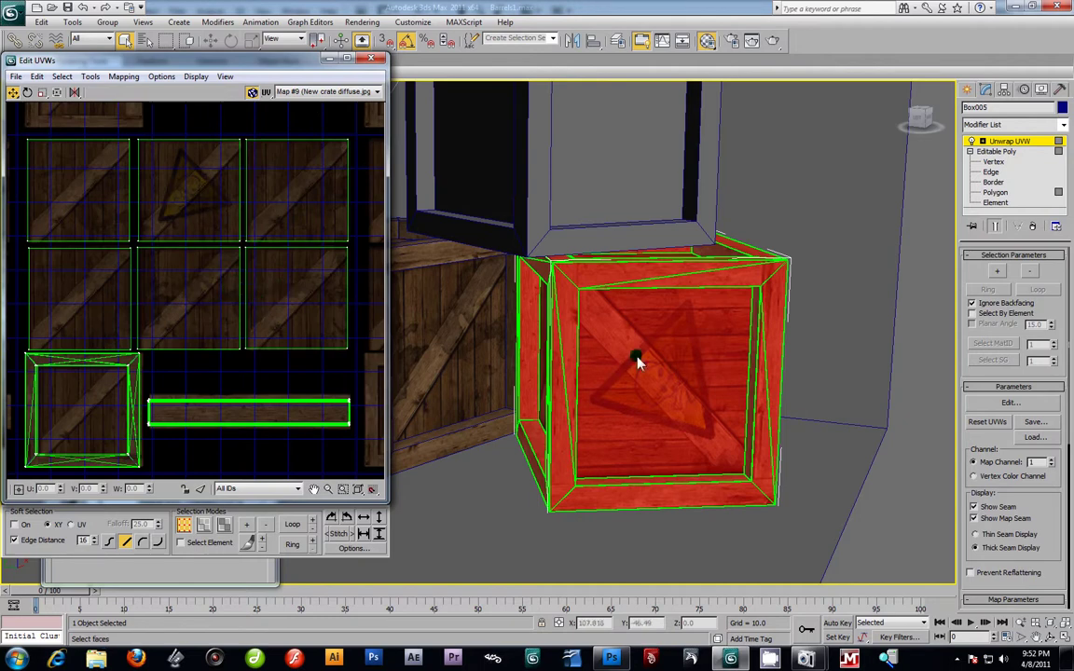
pyautogui.click(181, 543)
pyautogui.click(239, 142)
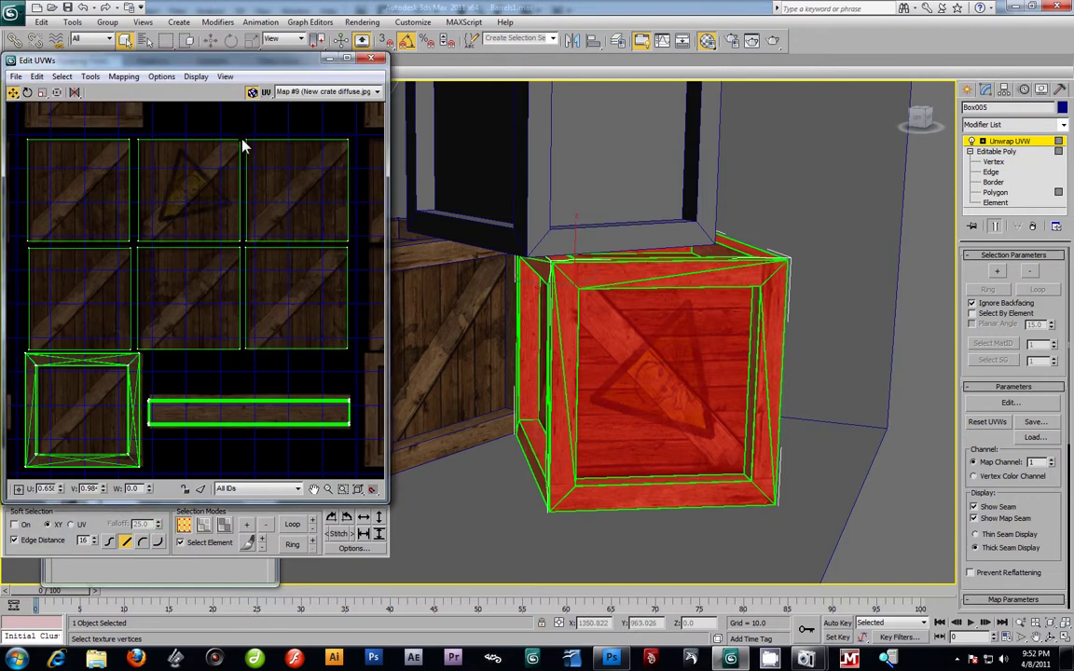
pyautogui.click(241, 244)
pyautogui.click(27, 92)
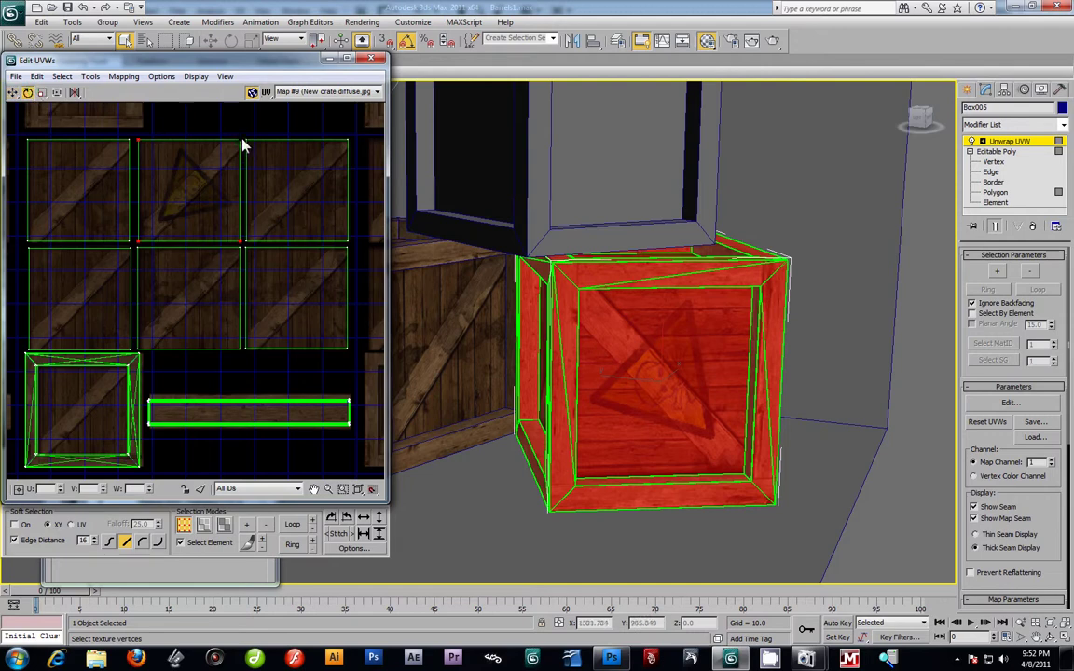
pyautogui.moveTo(243, 144); pyautogui.dragTo(278, 258)
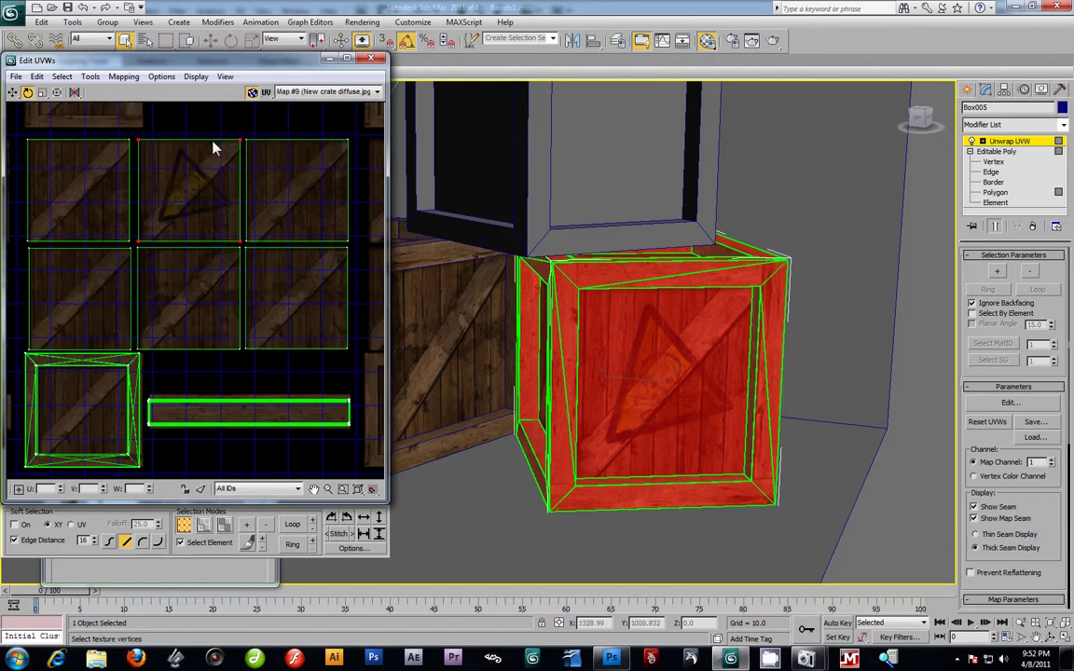
# Step: Move the rotated tile around the layout, ending back in the top-middle slot
pyautogui.click(13, 92)
pyautogui.moveTo(240, 146); pyautogui.dragTo(241, 258)
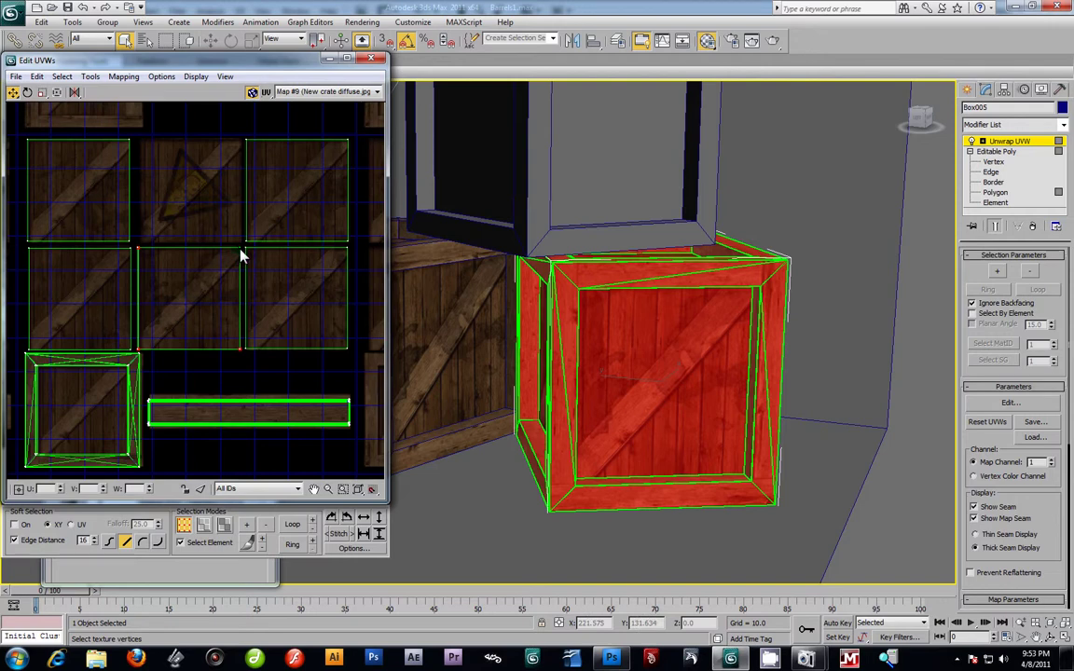
pyautogui.moveTo(241, 258); pyautogui.dragTo(288, 366)
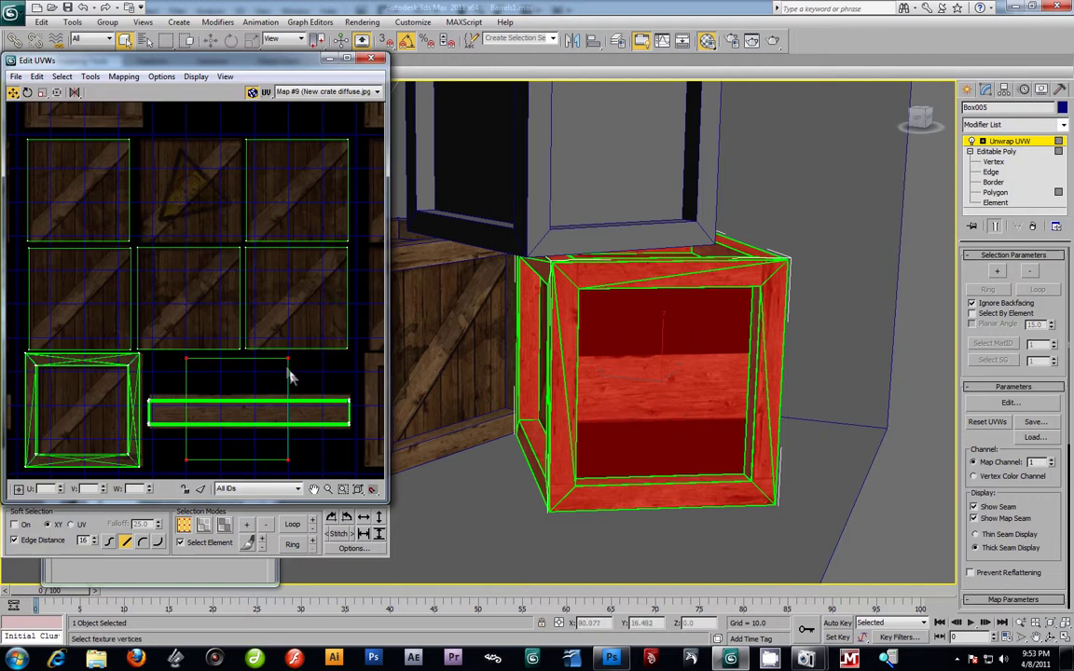
pyautogui.moveTo(287, 366); pyautogui.dragTo(240, 150)
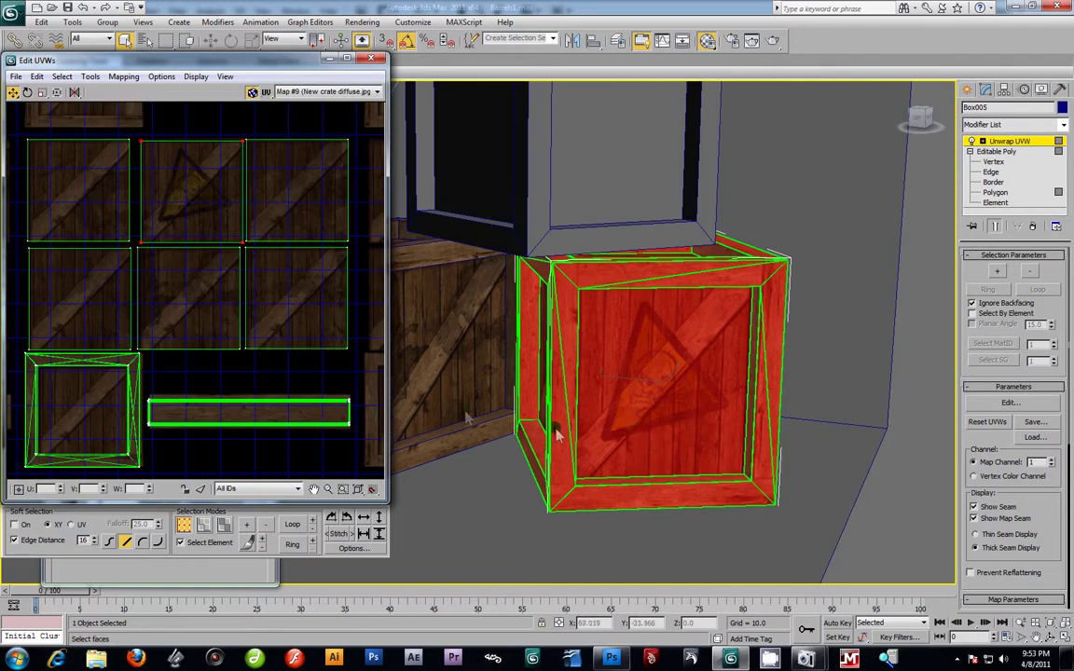
# Step: Select the plank strip's top-edge UV vertices and raise them slightly
pyautogui.keyDown('alt'); pyautogui.moveTo(619, 424); pyautogui.dragTo(736, 427, button='middle'); pyautogui.keyUp('alt')
pyautogui.scroll(5, 736, 427)
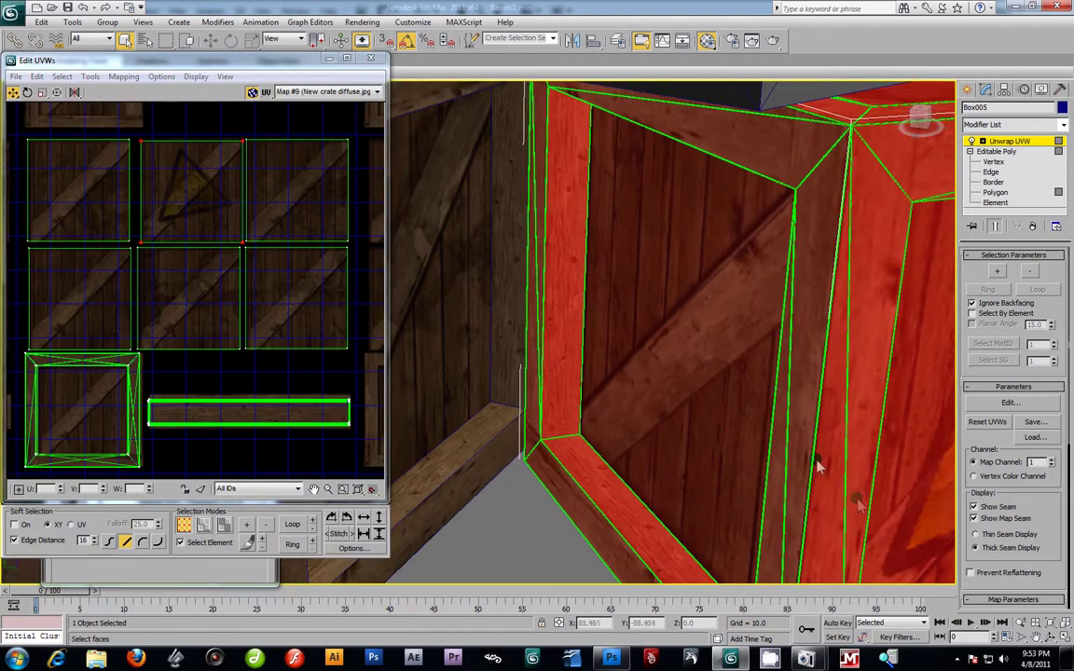
pyautogui.moveTo(142, 390)
pyautogui.mouseDown()
pyautogui.moveTo(211, 415)
pyautogui.moveTo(364, 417)
pyautogui.moveTo(354, 411)
pyautogui.mouseUp()
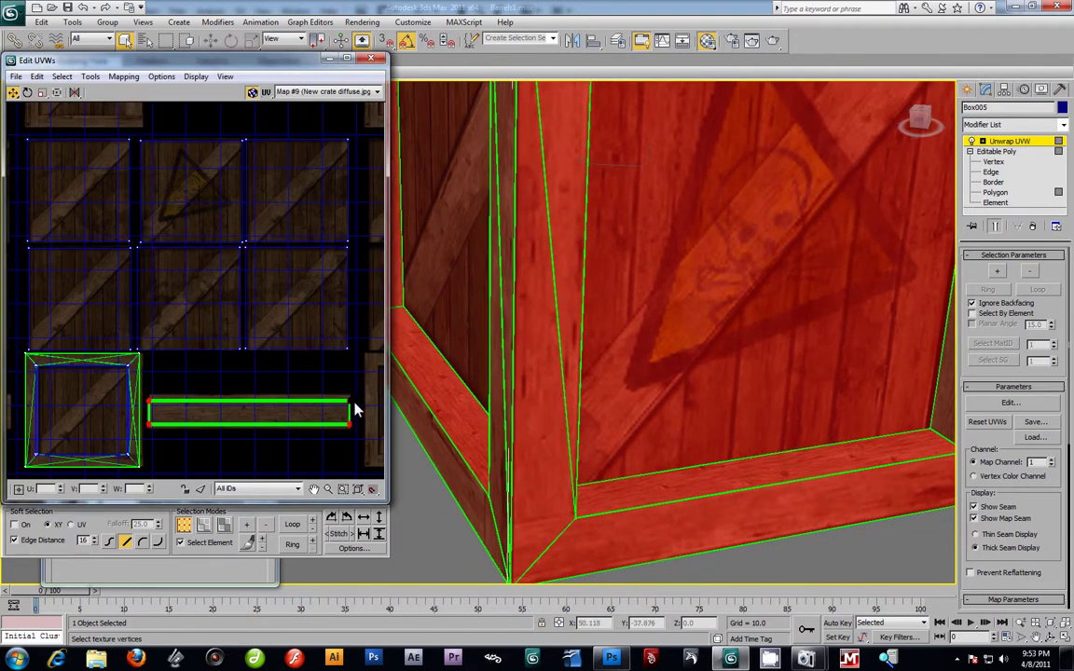
pyautogui.click(57, 92)
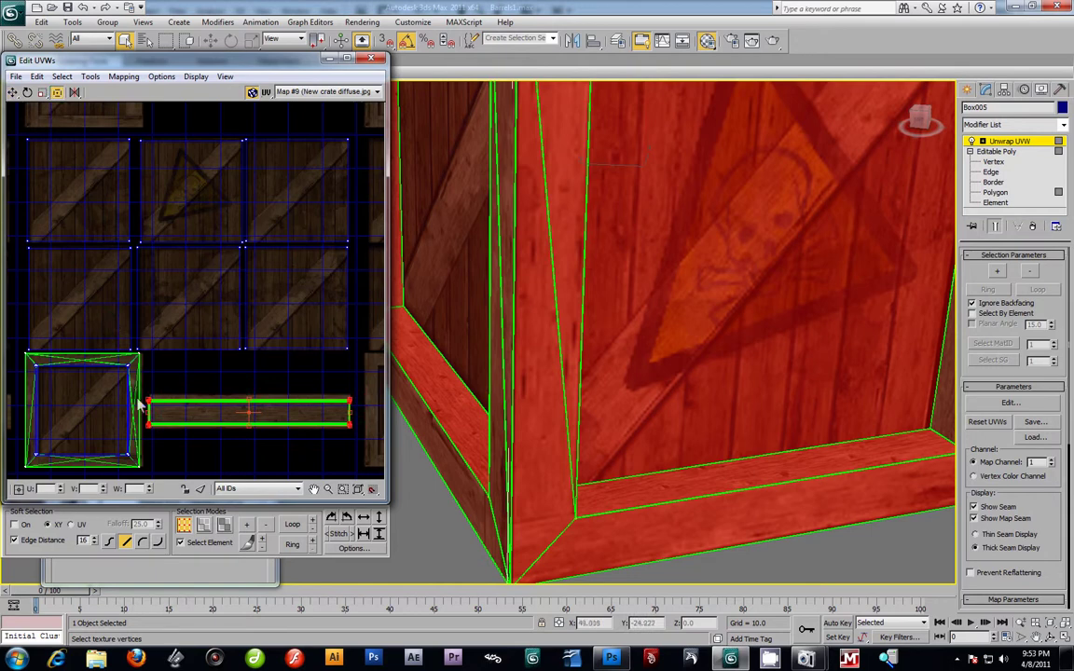
pyautogui.click(176, 523)
pyautogui.moveTo(143, 388); pyautogui.dragTo(364, 418)
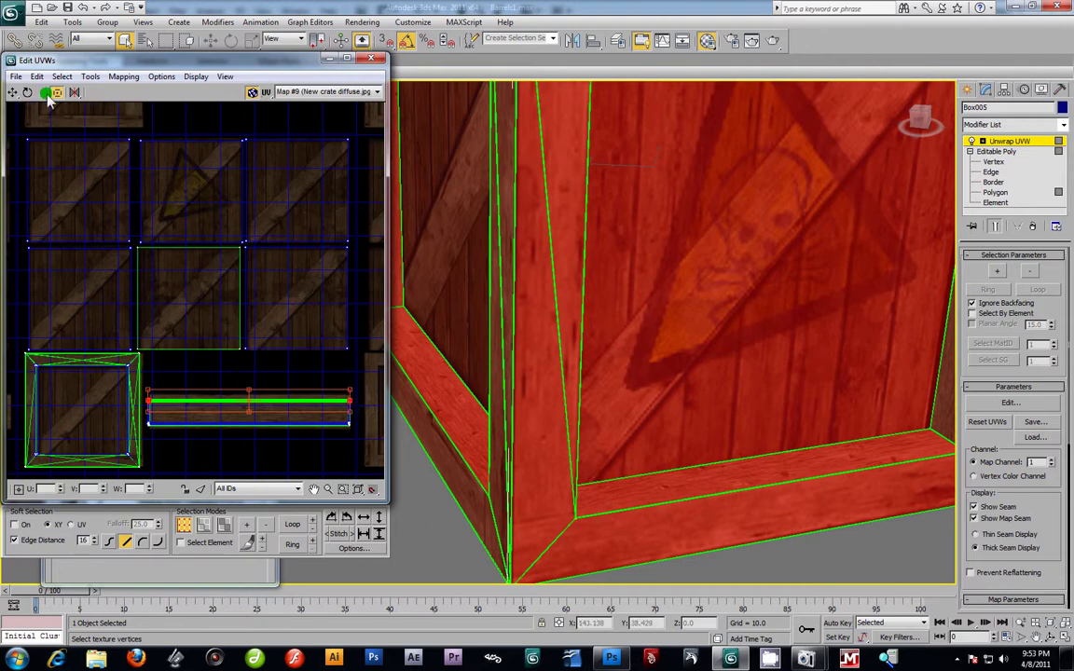
pyautogui.click(13, 92)
pyautogui.moveTo(347, 412); pyautogui.dragTo(348, 407)
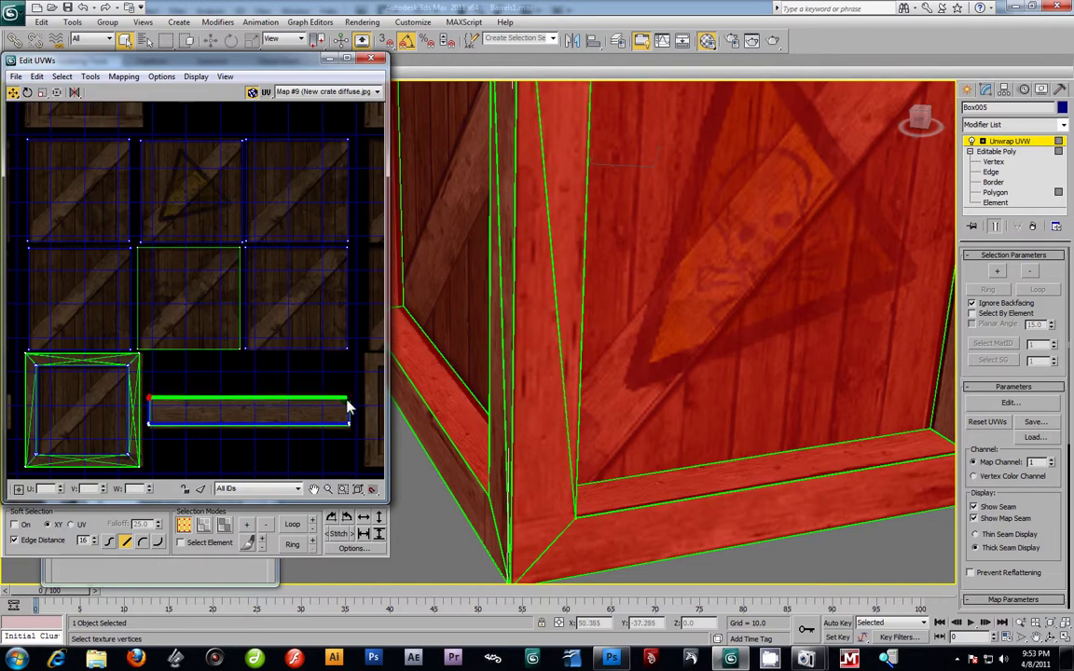
pyautogui.scroll(-5, 672, 317)
# Step: Close Edit UVWs, collapse Box005's Unwrap UVW into its Editable Poly, and select the top box
pyautogui.keyDown('alt'); pyautogui.moveTo(673, 336); pyautogui.dragTo(434, 310, button='middle'); pyautogui.keyUp('alt')
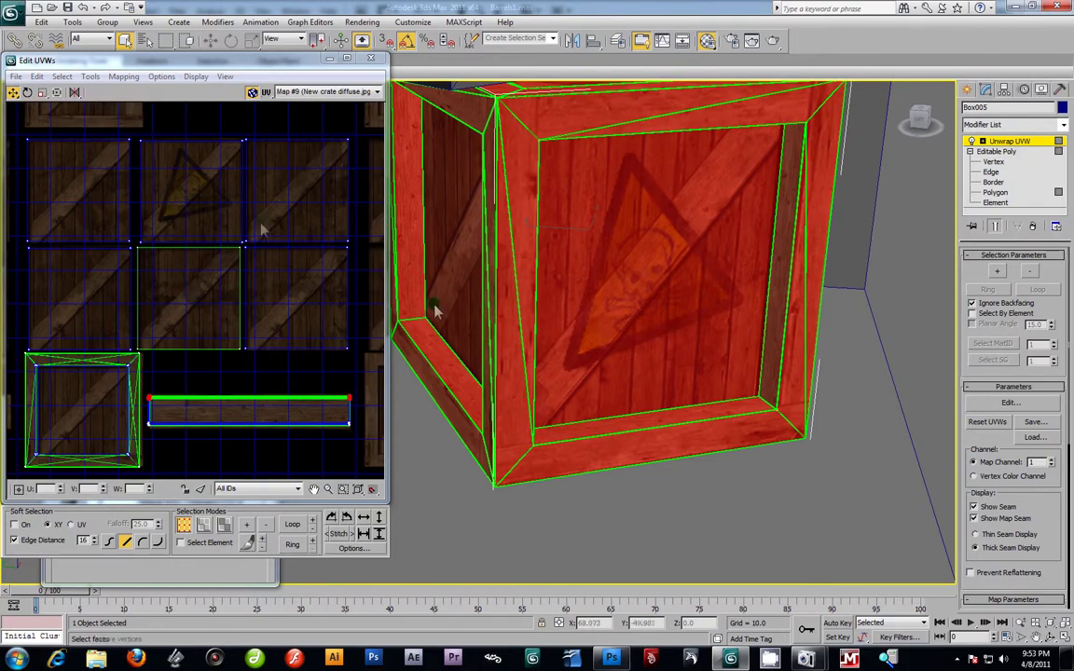
pyautogui.click(370, 58)
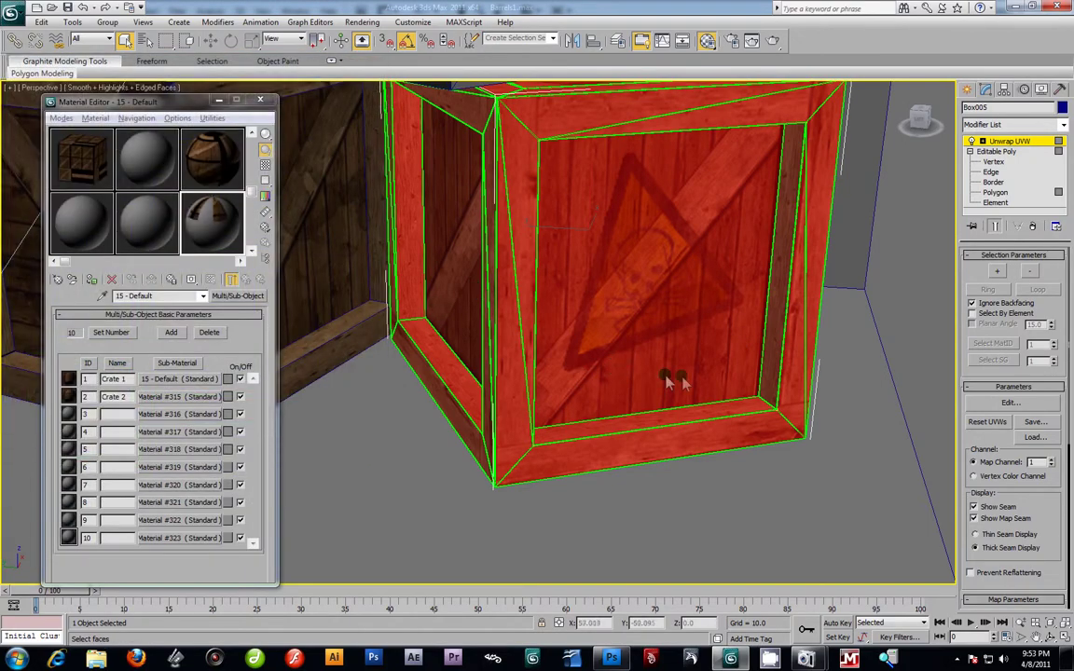
pyautogui.keyDown('alt'); pyautogui.moveTo(674, 383); pyautogui.dragTo(556, 451, button='middle'); pyautogui.keyUp('alt')
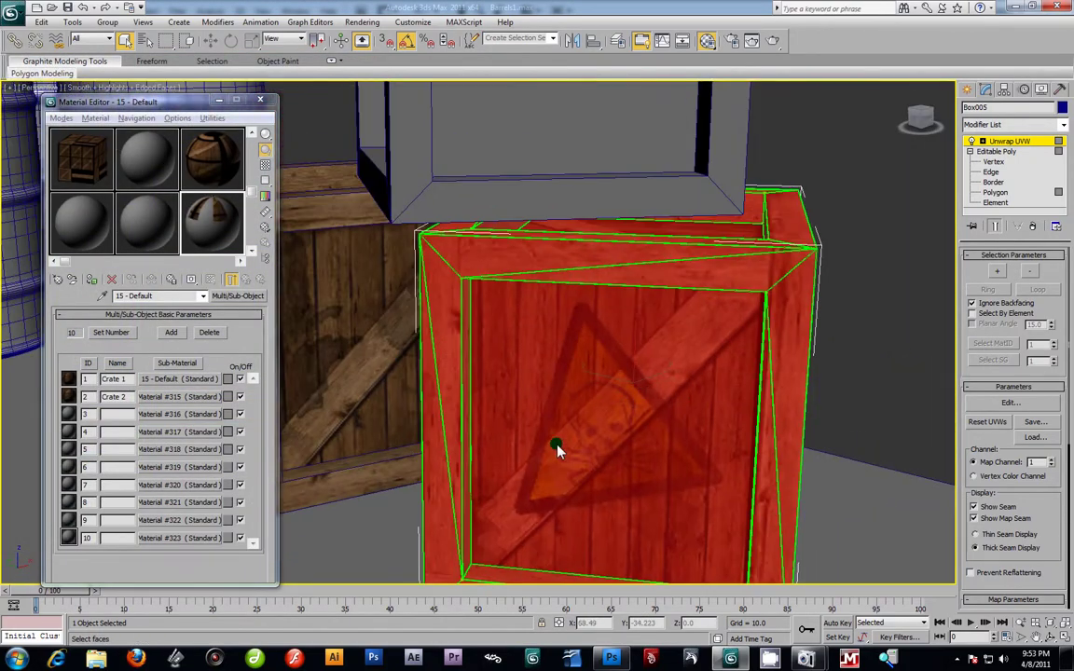
pyautogui.scroll(-4, 557, 452)
pyautogui.keyDown('alt'); pyautogui.moveTo(532, 376); pyautogui.dragTo(528, 374, button='middle'); pyautogui.keyUp('alt')
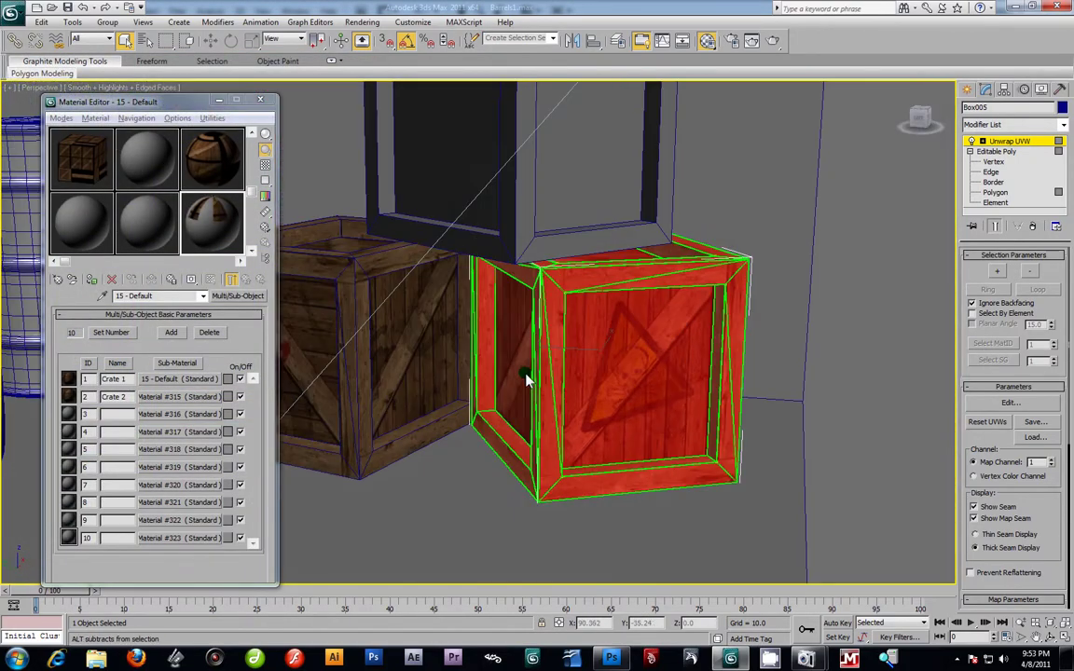
pyautogui.rightClick(998, 140)
pyautogui.click(986, 240)
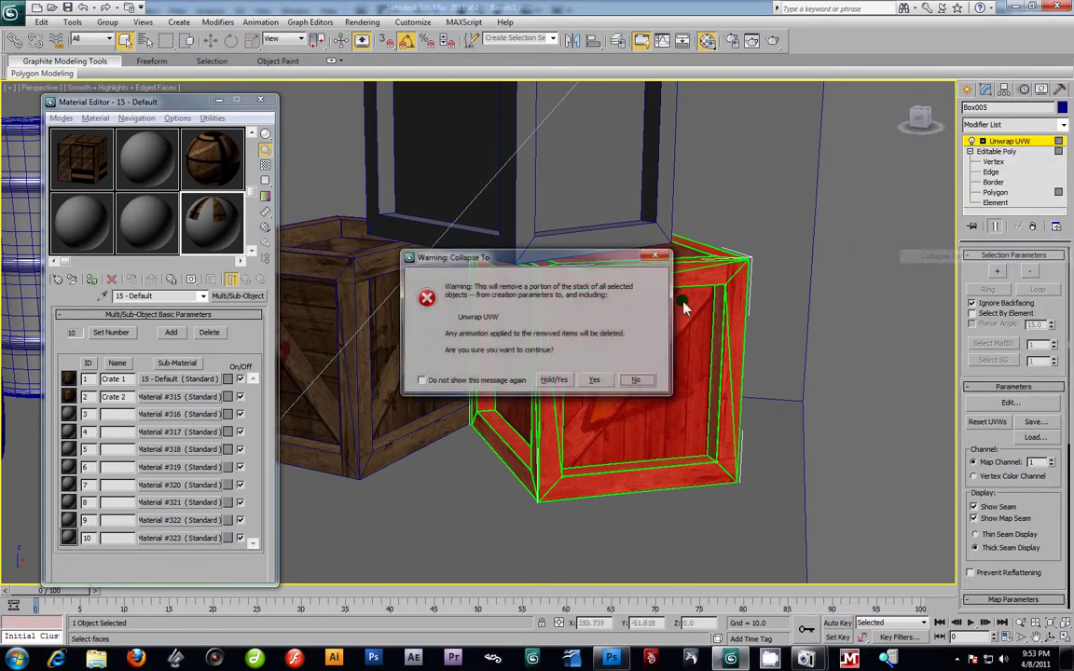
pyautogui.click(594, 379)
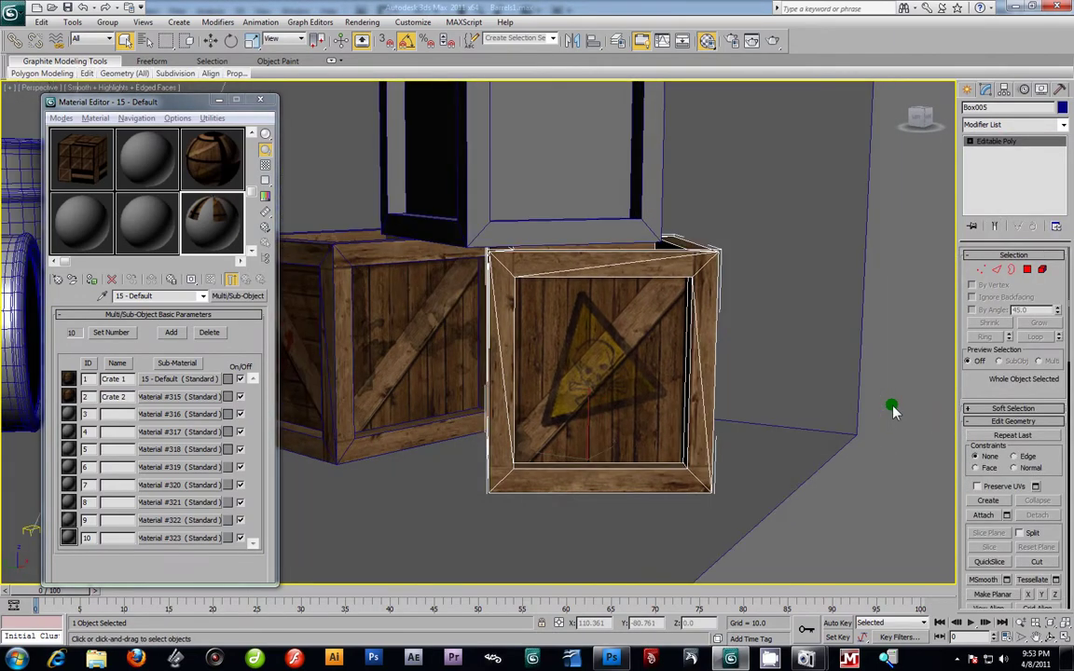
pyautogui.scroll(-3, 544, 293)
pyautogui.click(528, 282)
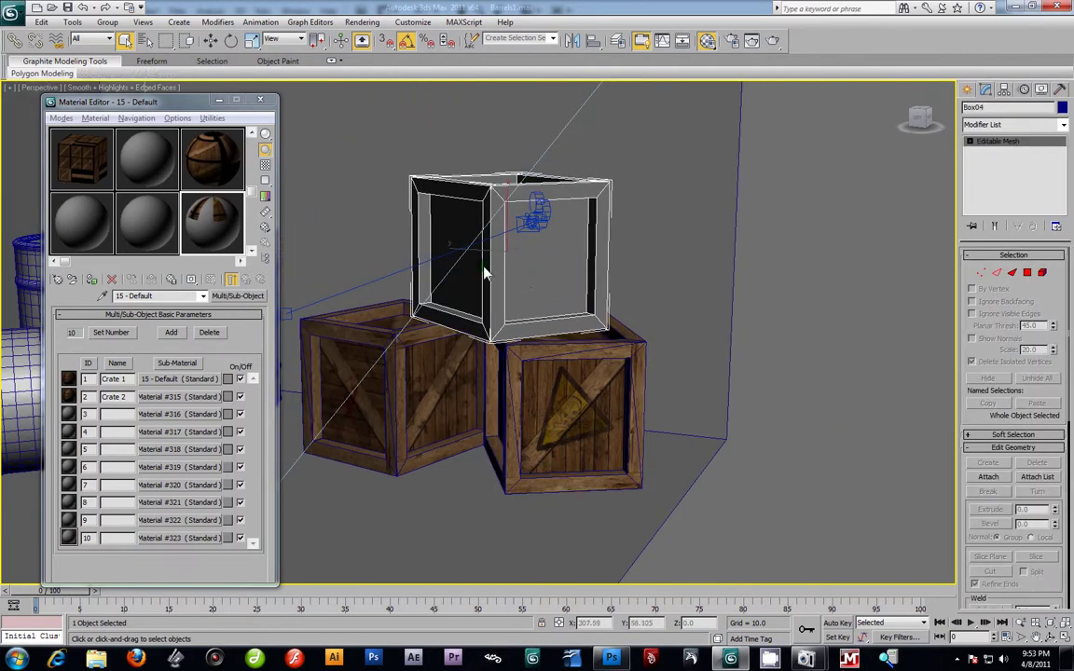
# Step: Drag the 09 - Default crate material onto the top box
pyautogui.click(214, 175)
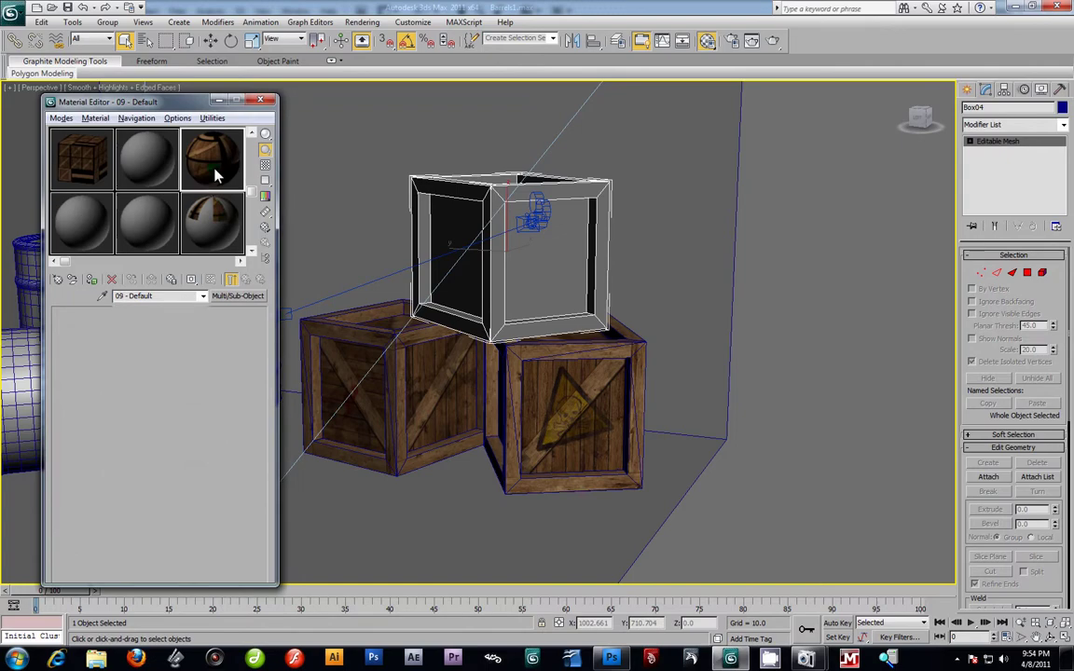
pyautogui.moveTo(232, 168); pyautogui.dragTo(511, 305)
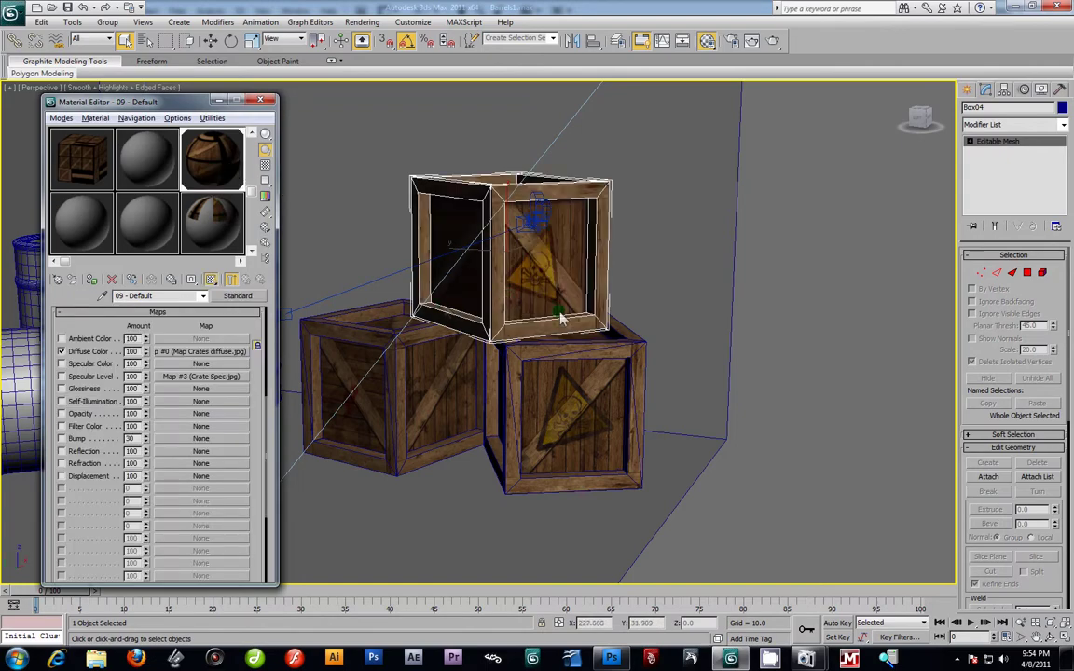
pyautogui.keyDown('alt'); pyautogui.moveTo(561, 318); pyautogui.dragTo(606, 315, button='middle'); pyautogui.keyUp('alt')
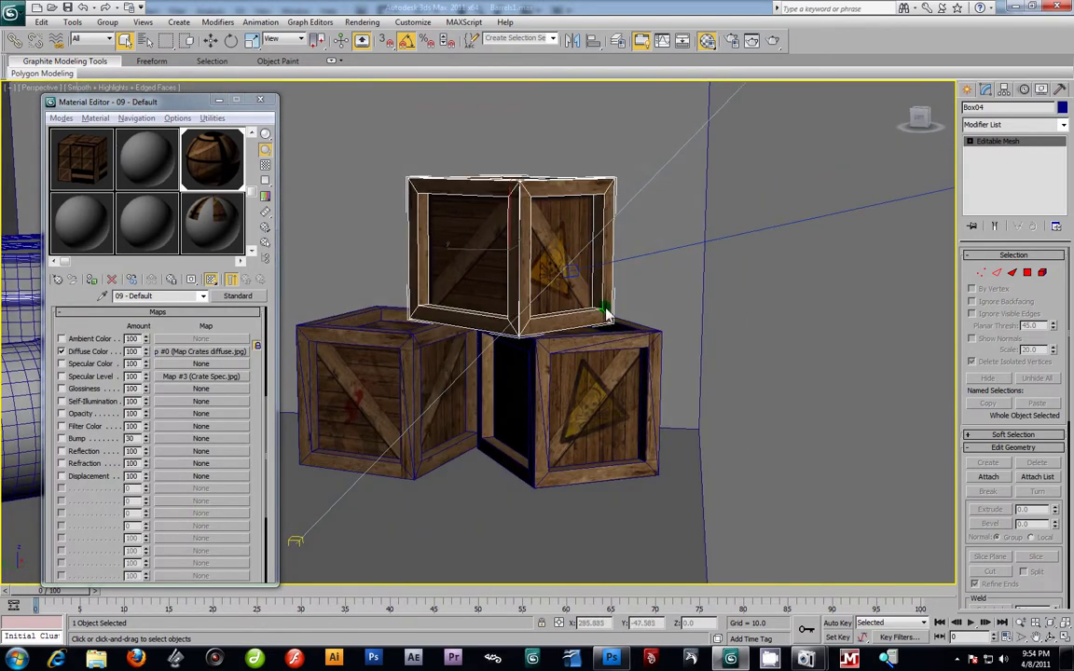
pyautogui.scroll(3, 550, 280)
# Step: Rotate the top box 50 degrees about its vertical axis and close the Material Editor
pyautogui.click(231, 40)
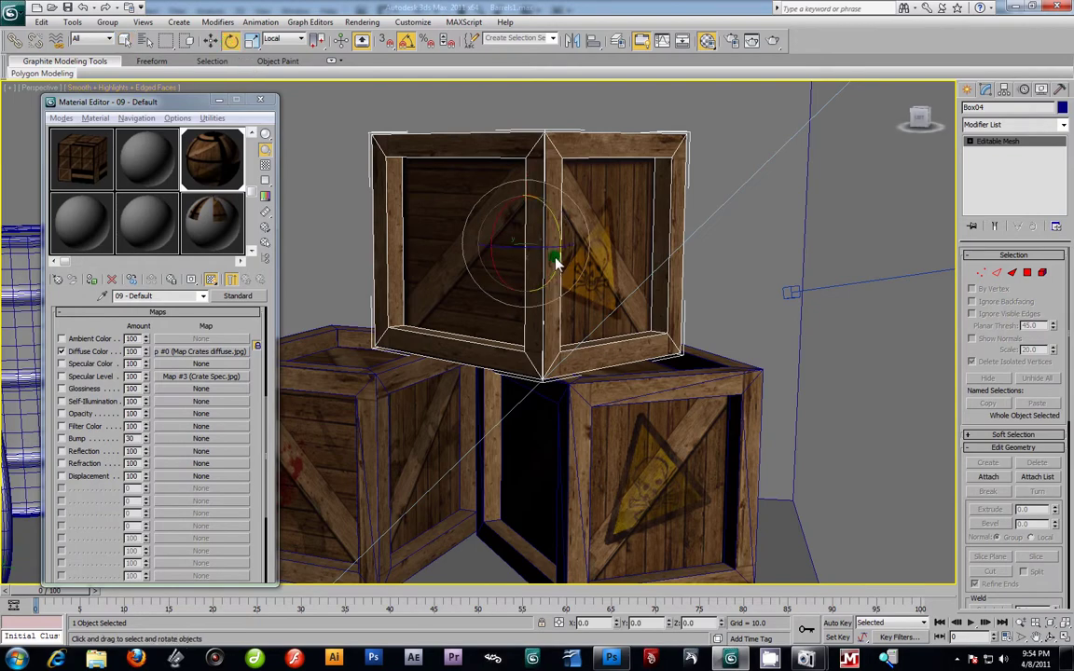
pyautogui.moveTo(556, 263); pyautogui.dragTo(533, 257)
pyautogui.keyDown('alt'); pyautogui.moveTo(583, 323); pyautogui.dragTo(528, 262, button='middle'); pyautogui.keyUp('alt')
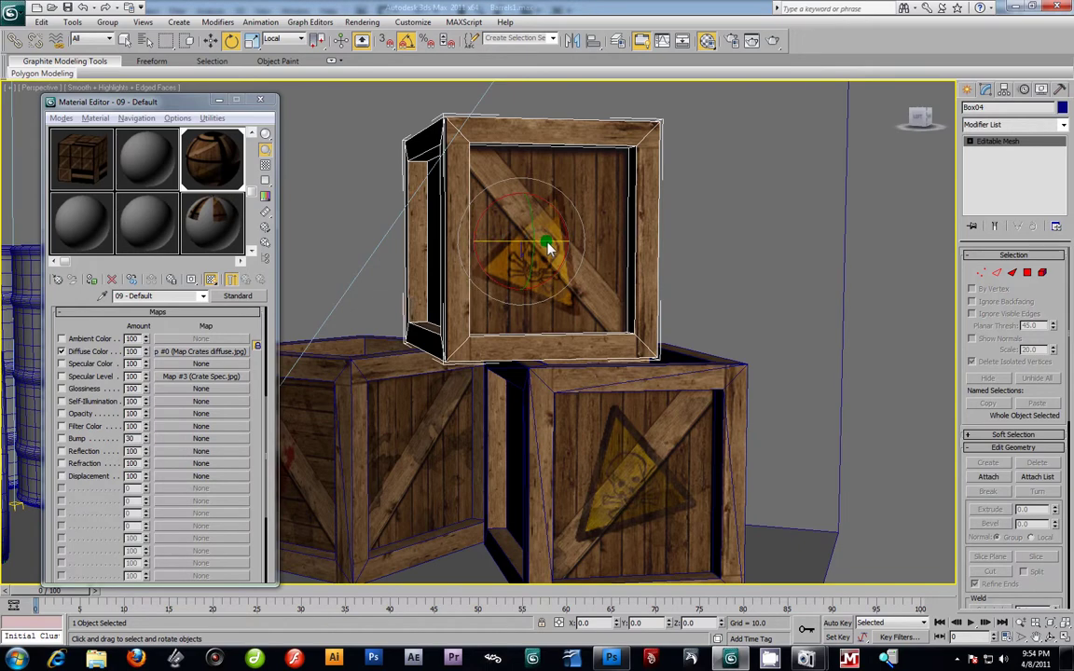
pyautogui.moveTo(548, 248)
pyautogui.mouseDown()
pyautogui.moveTo(508, 249)
pyautogui.moveTo(539, 257)
pyautogui.mouseUp()
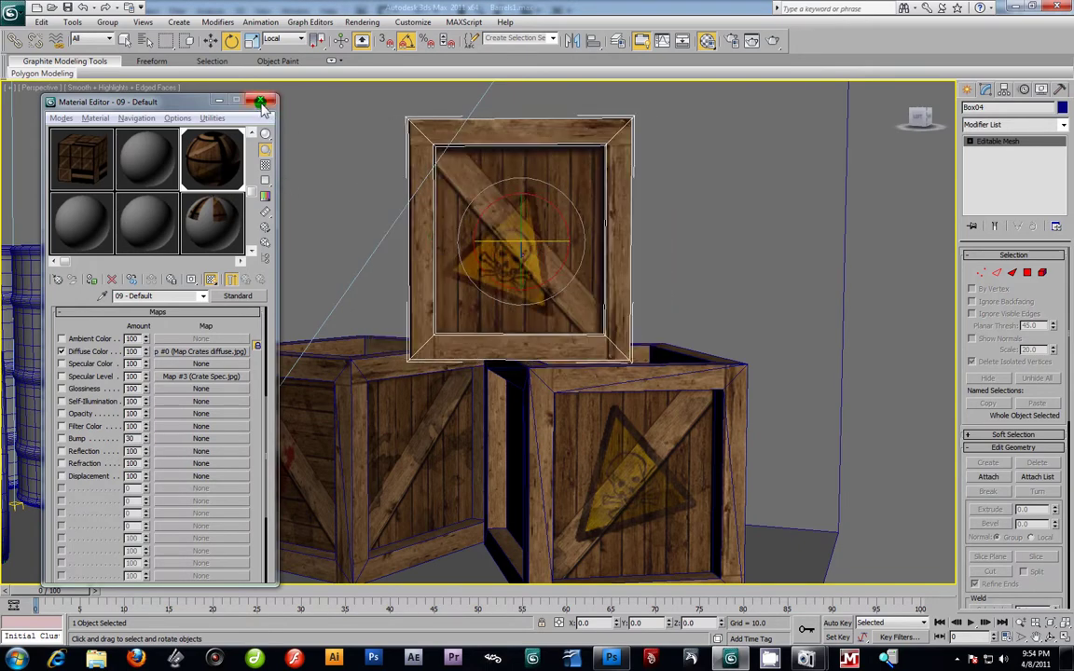
pyautogui.click(260, 99)
pyautogui.keyDown('alt'); pyautogui.moveTo(541, 366); pyautogui.dragTo(471, 381, button='middle'); pyautogui.keyUp('alt')
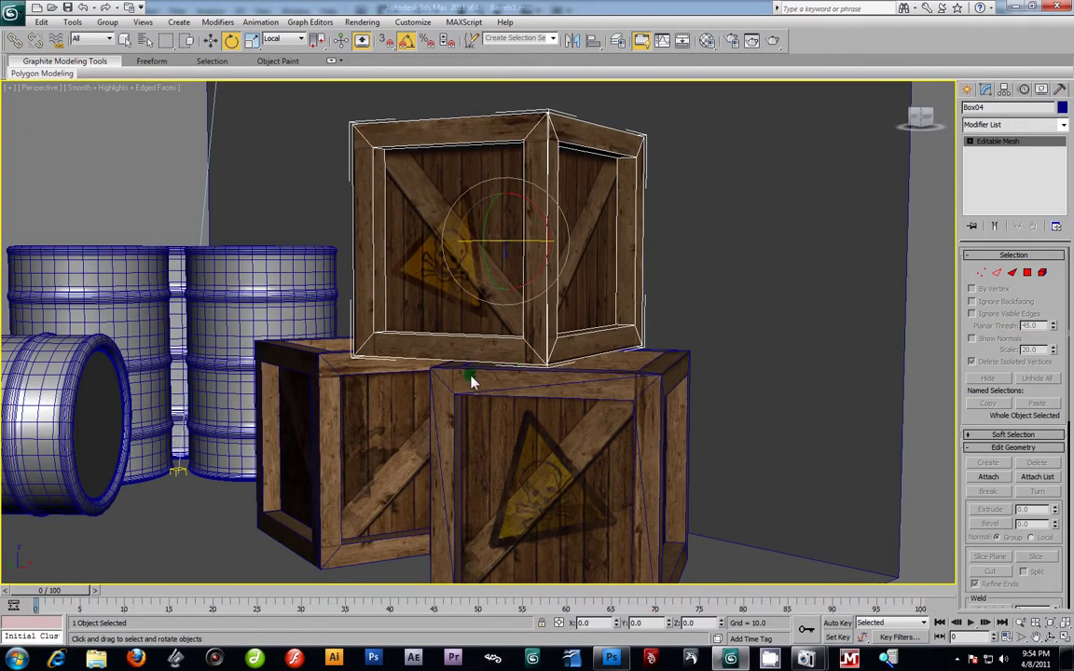
pyautogui.scroll(-5, 515, 372)
pyautogui.scroll(7, 515, 372)
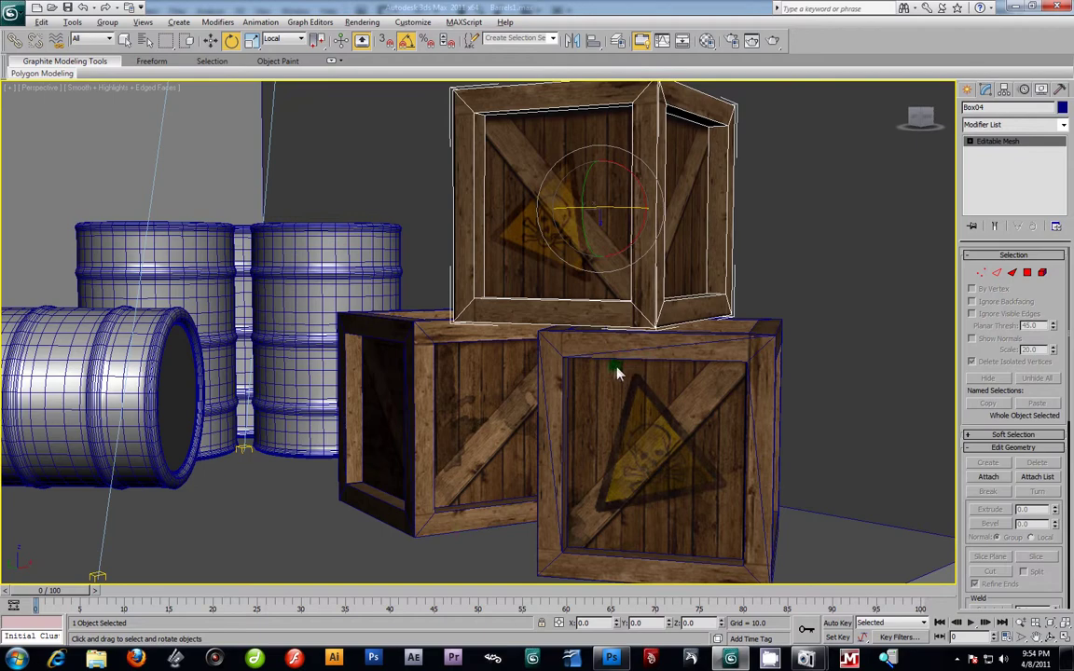
pyautogui.keyDown('alt'); pyautogui.moveTo(635, 371); pyautogui.dragTo(677, 350, button='middle'); pyautogui.keyUp('alt')
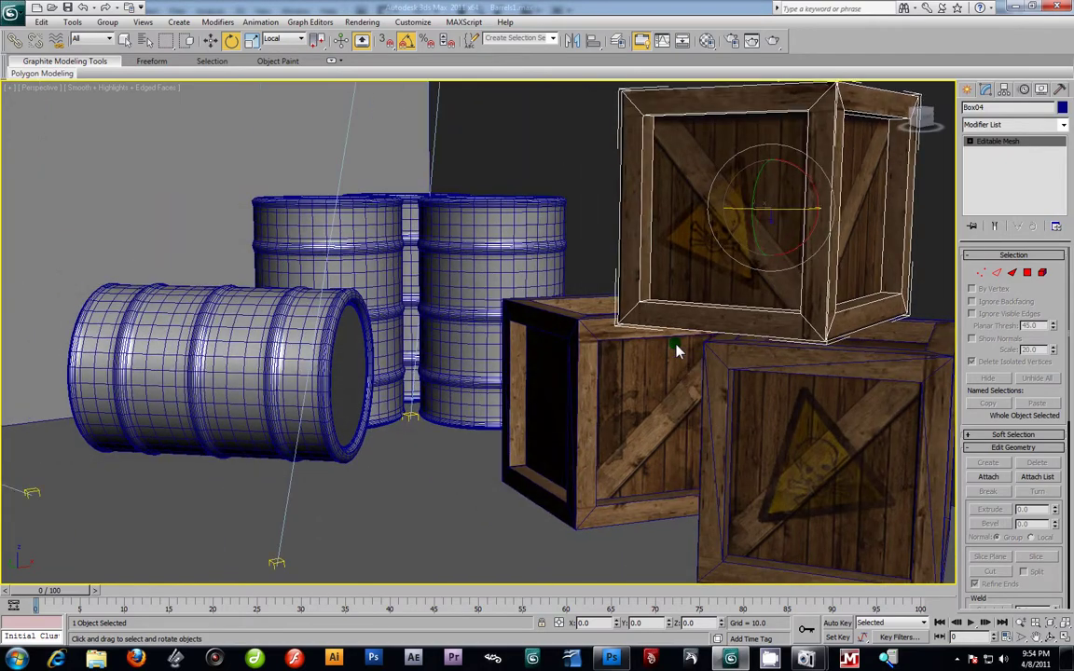
pyautogui.keyDown('alt'); pyautogui.moveTo(534, 375); pyautogui.dragTo(660, 371, button='middle'); pyautogui.keyUp('alt')
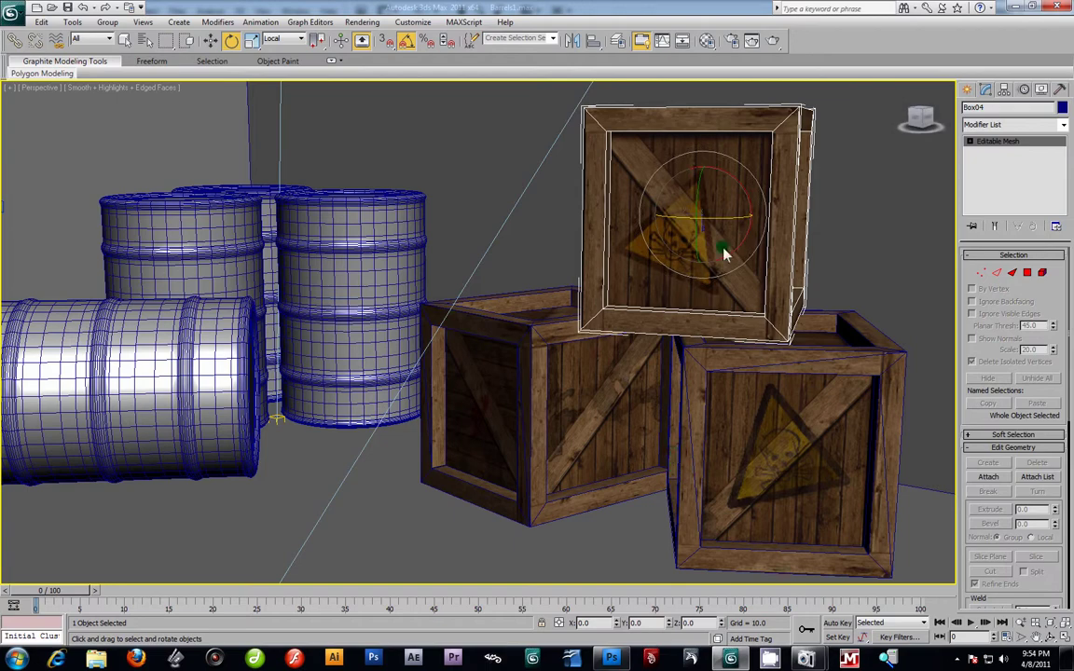
pyautogui.click(611, 658)
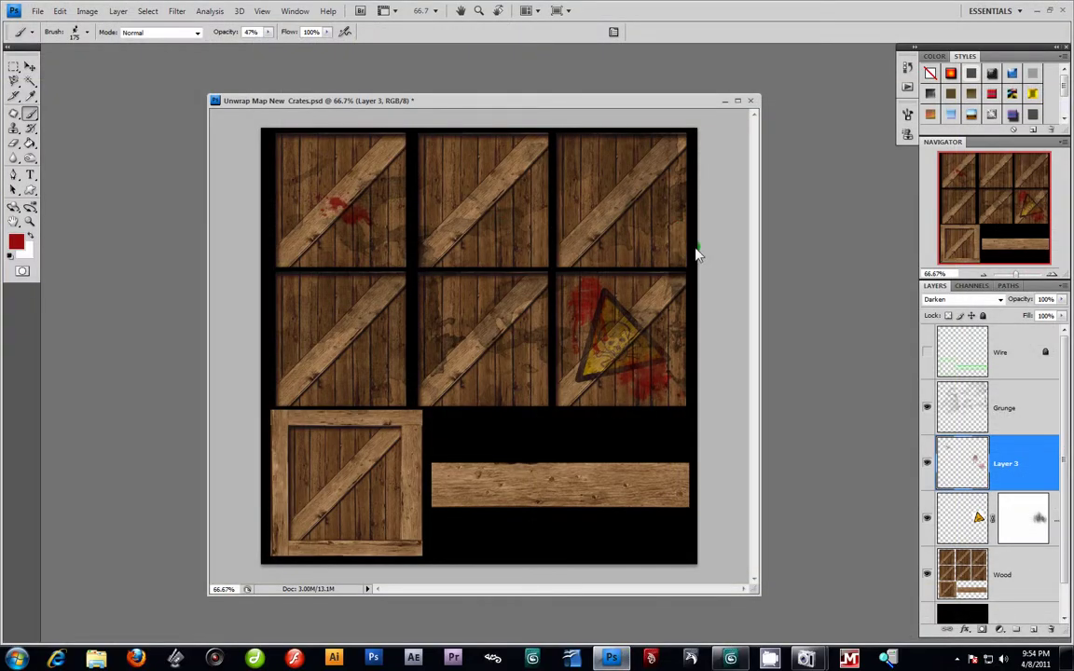
# Step: With the Move tool active, hide the Grunge, Layer 3 and warning-triangle layers
pyautogui.click(30, 67)
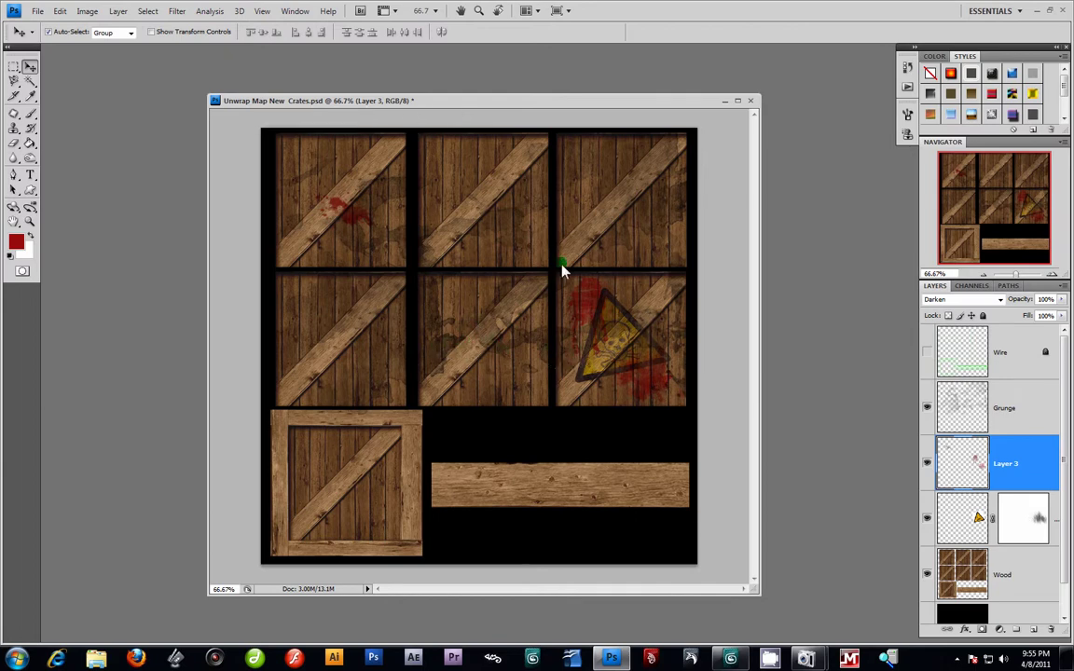
pyautogui.click(927, 408)
pyautogui.click(927, 462)
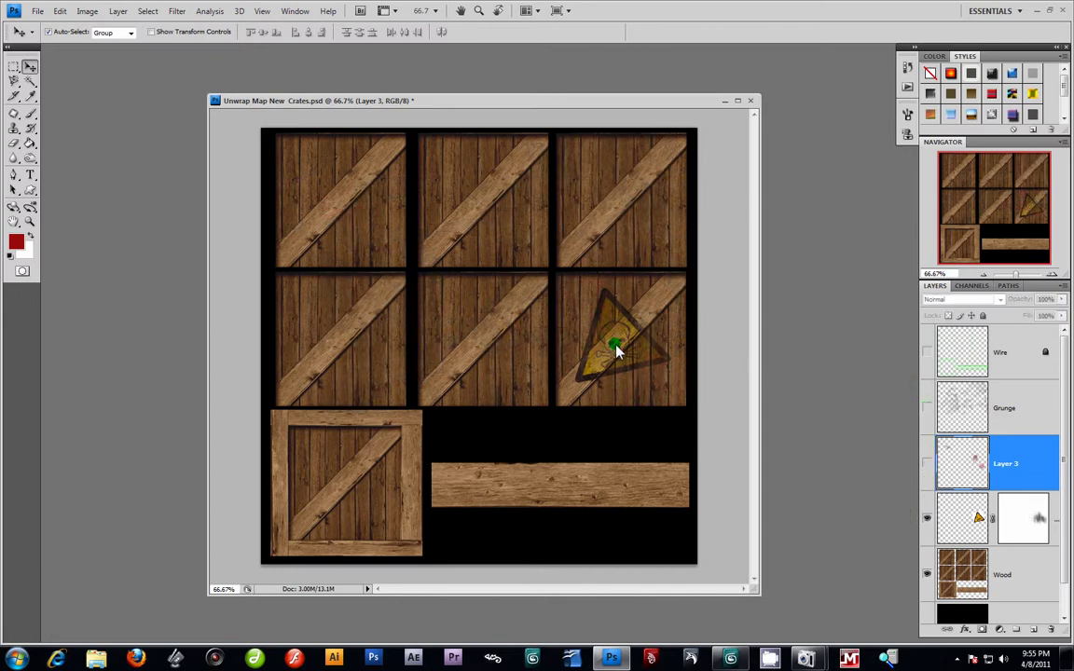
pyautogui.click(927, 519)
pyautogui.click(927, 518)
pyautogui.click(927, 519)
pyautogui.click(926, 519)
pyautogui.click(927, 518)
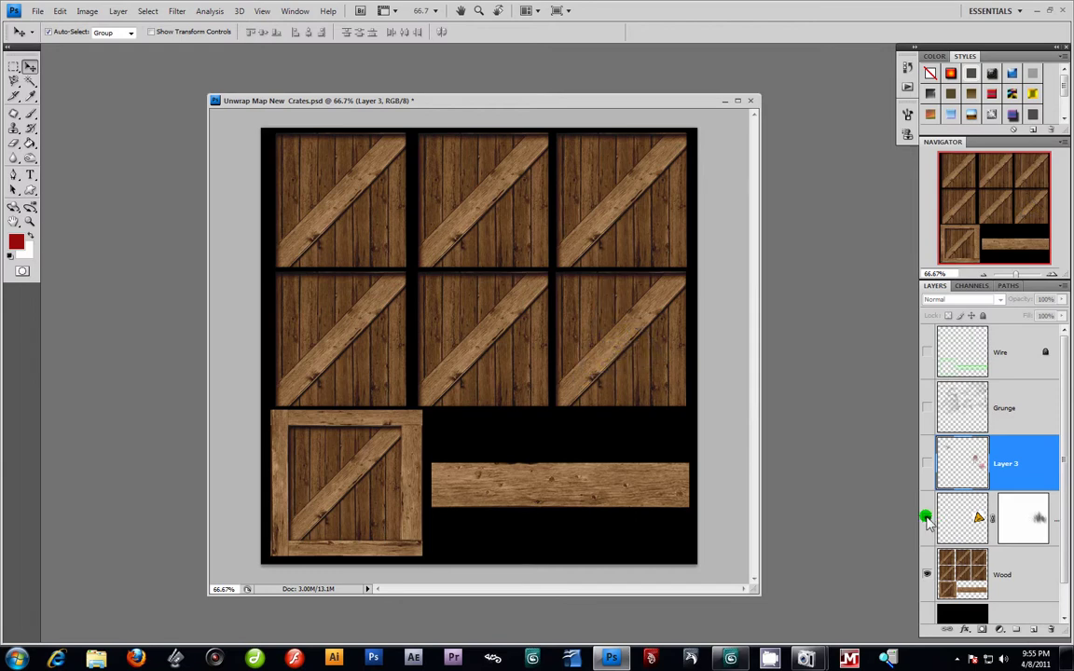
pyautogui.click(927, 519)
pyautogui.click(927, 518)
# Step: Drop the Wood layer's saturation to −100 with Hue/Saturation
pyautogui.click(90, 13)
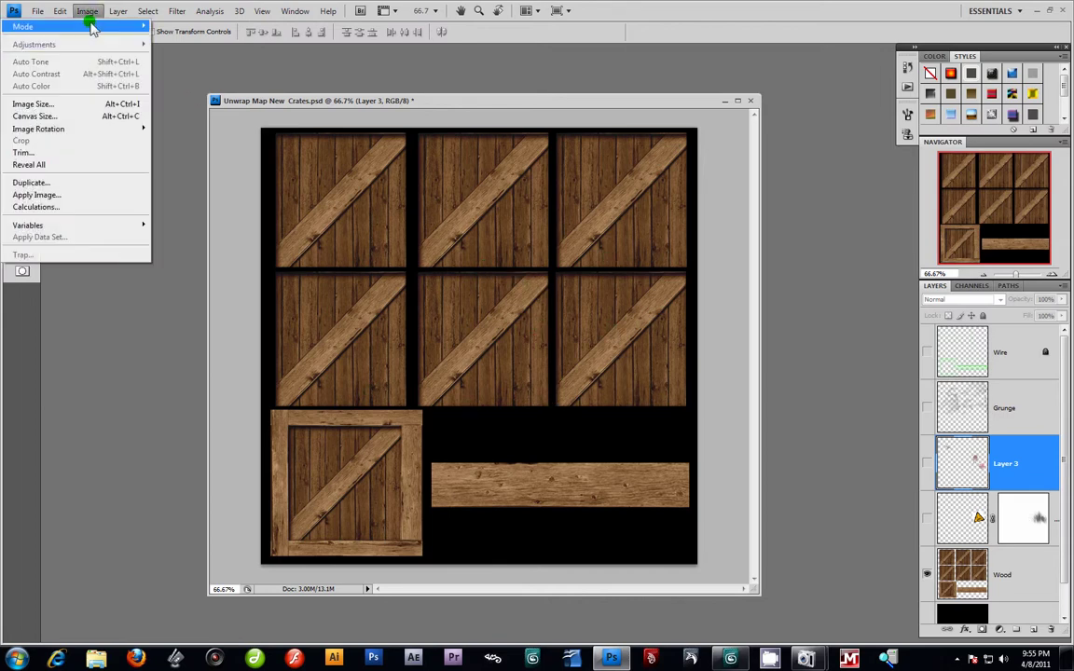
pyautogui.click(1011, 593)
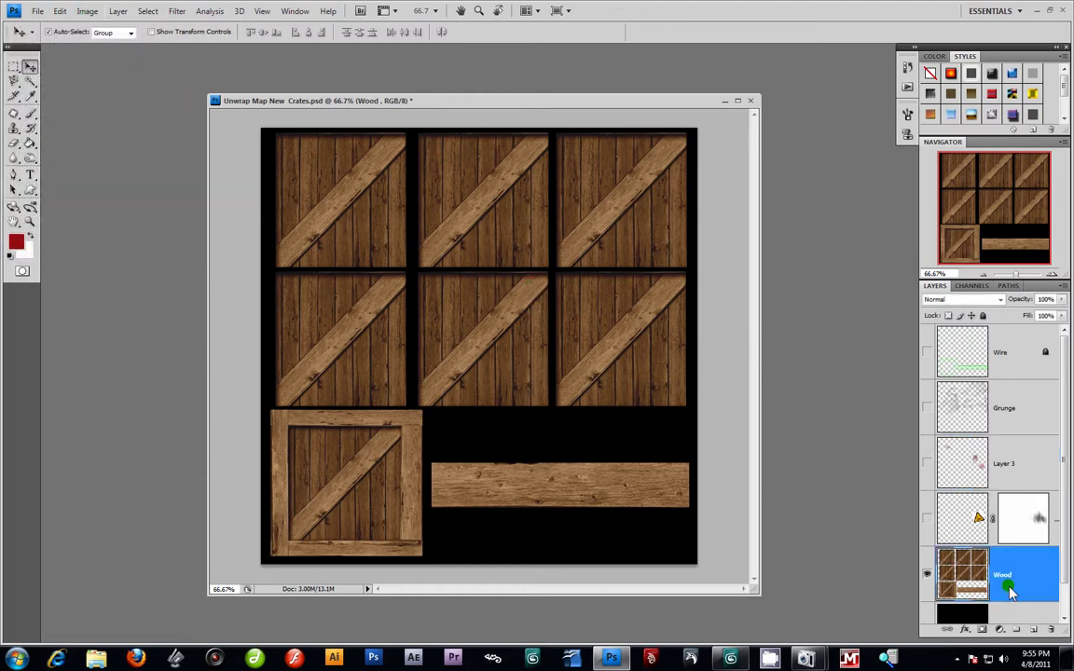
pyautogui.click(87, 11)
pyautogui.moveTo(84, 44)
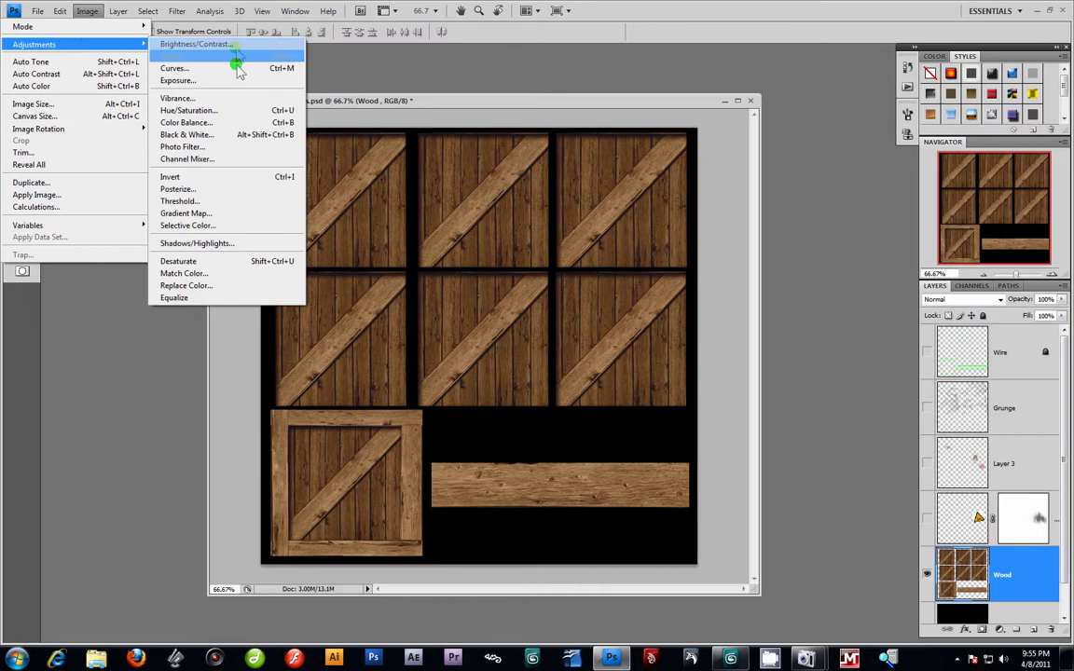
pyautogui.click(214, 109)
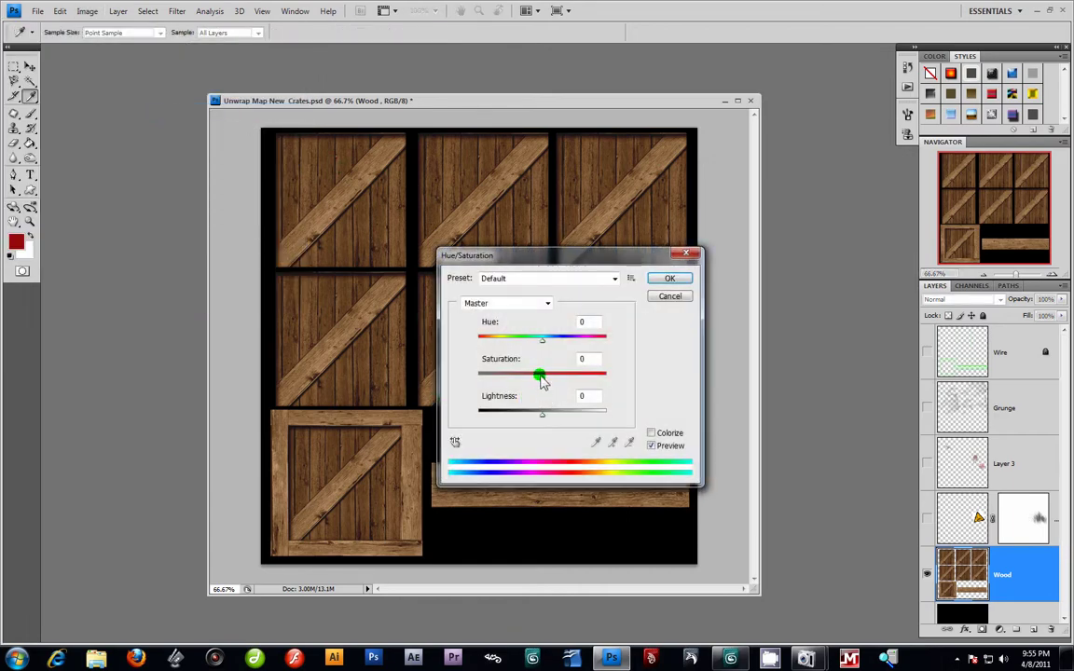
pyautogui.moveTo(542, 377); pyautogui.dragTo(465, 373)
pyautogui.click(669, 278)
pyautogui.press('v')
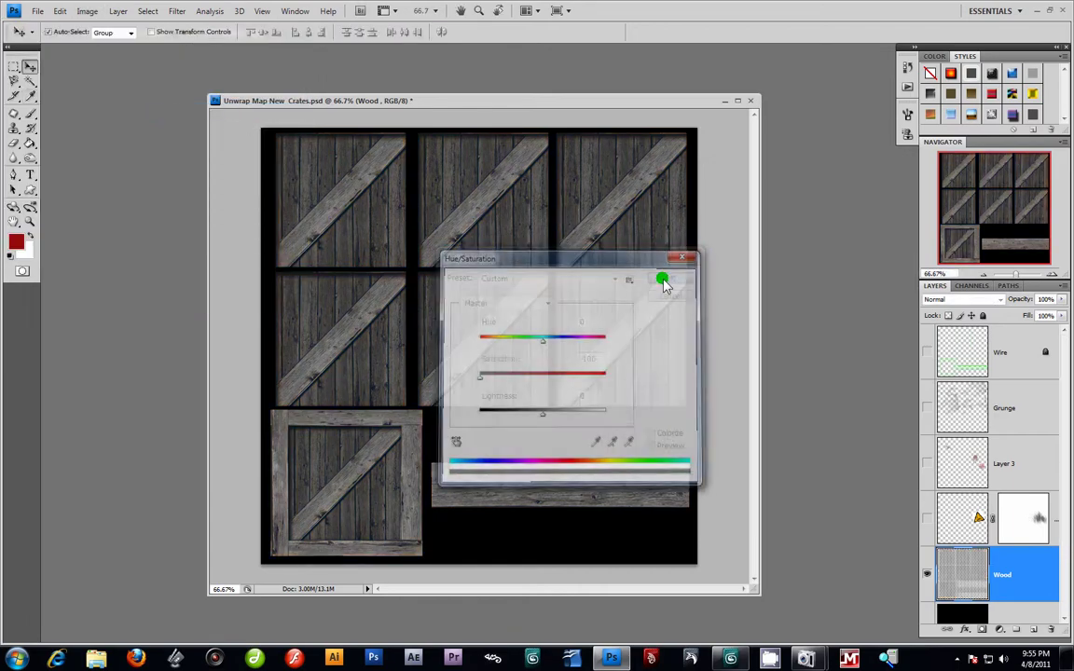
pyautogui.click(49, 31)
pyautogui.click(41, 11)
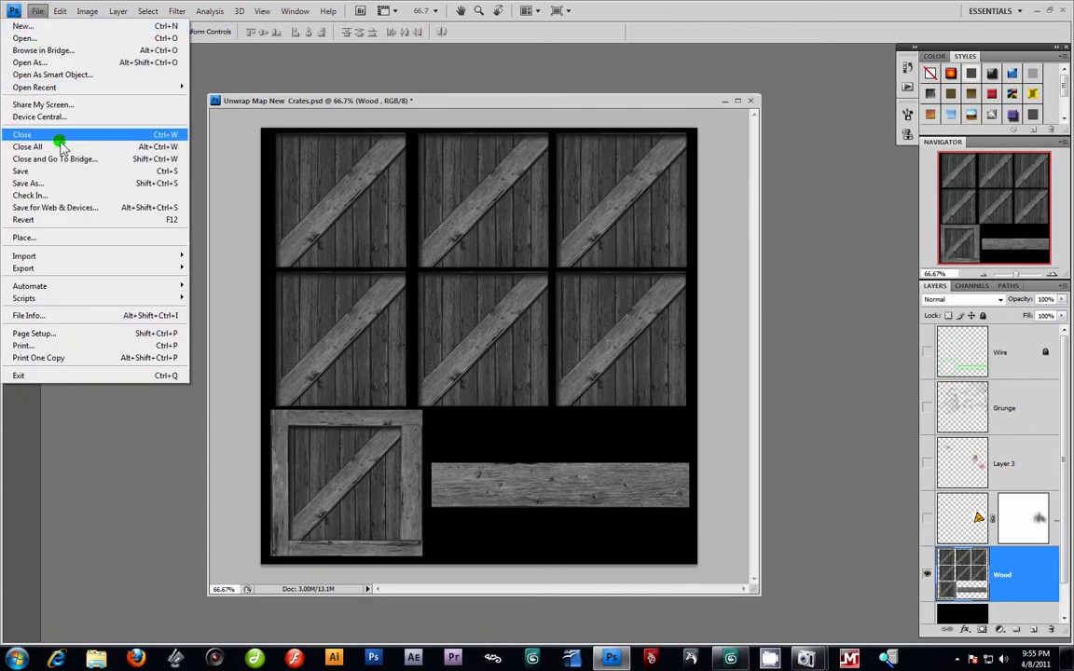
# Step: Save a JPEG copy in Texture Maps, renaming it from the New crate diffuse name
pyautogui.click(54, 170)
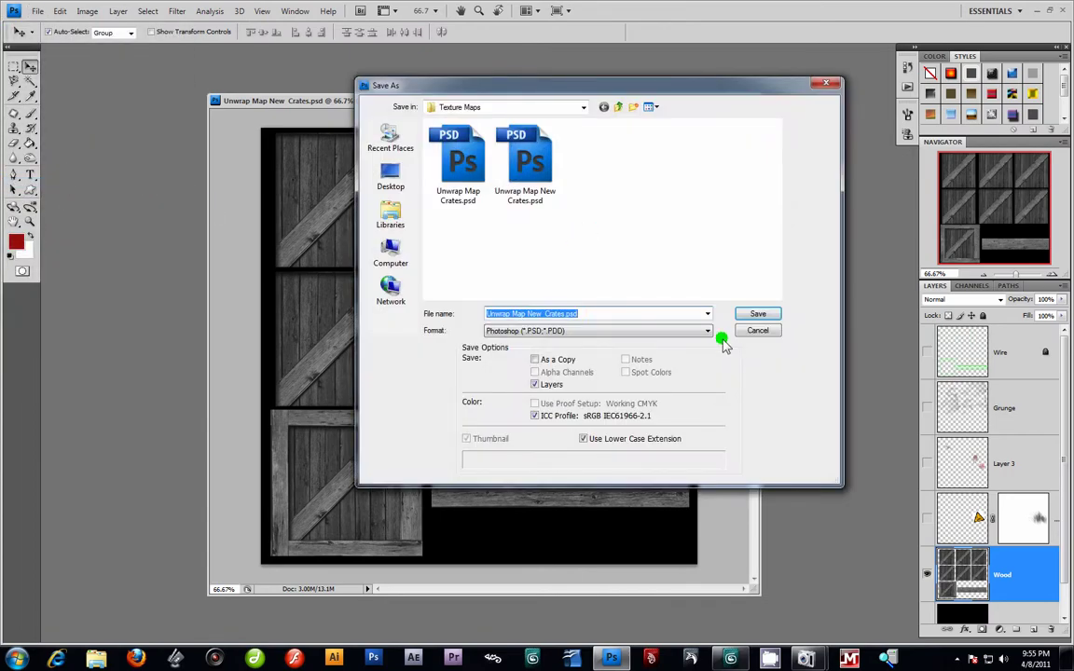
pyautogui.click(708, 331)
pyautogui.click(533, 417)
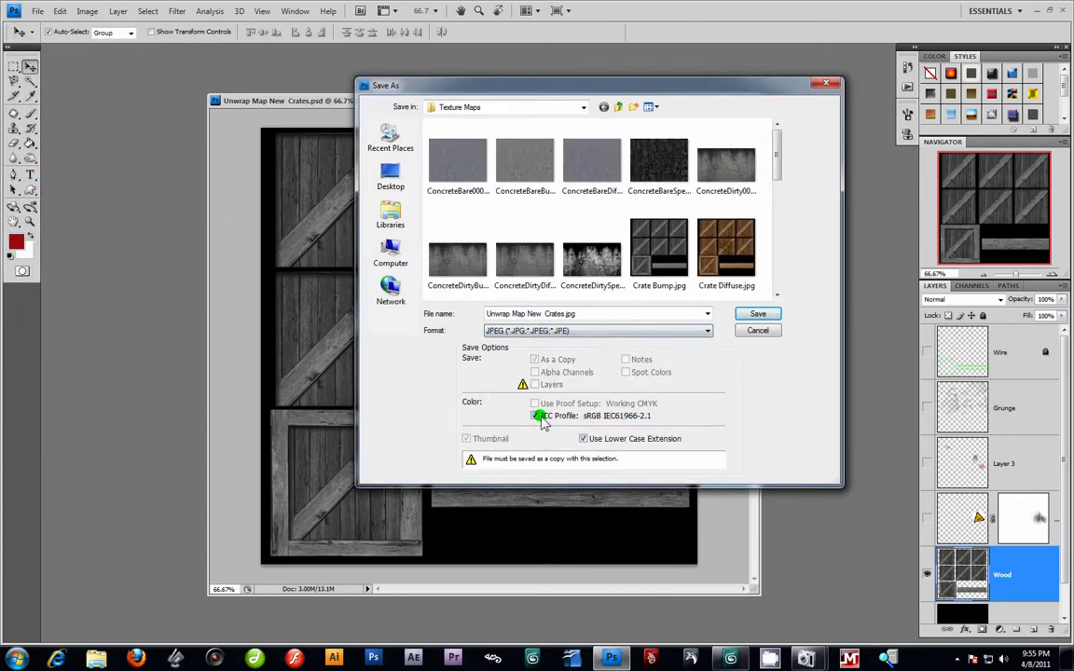
pyautogui.moveTo(773, 174); pyautogui.dragTo(774, 211)
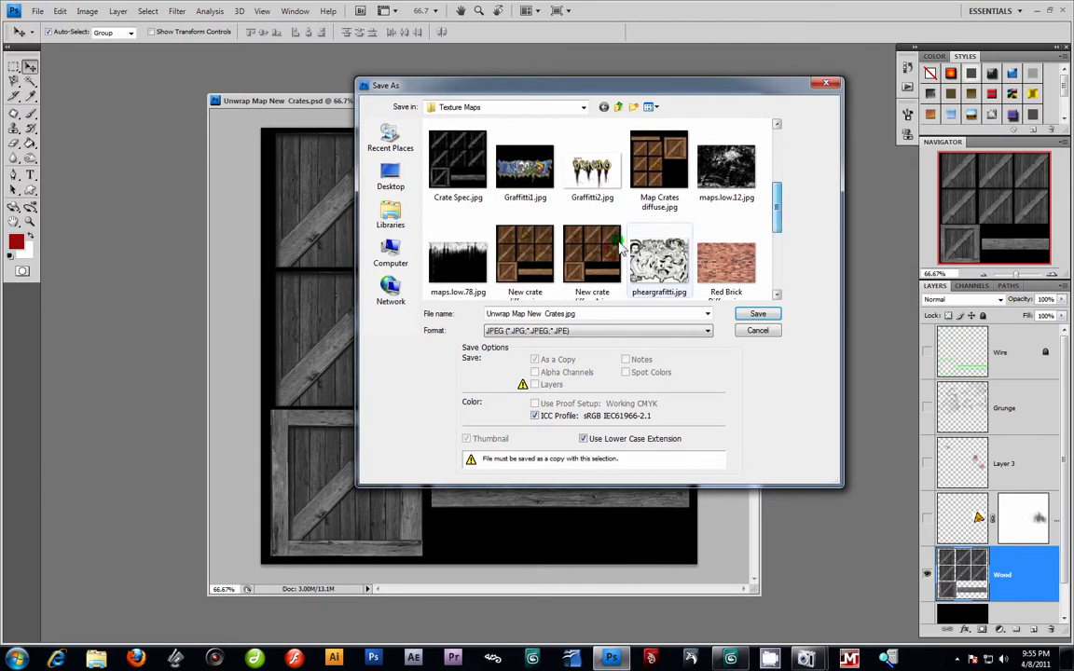
pyautogui.click(591, 257)
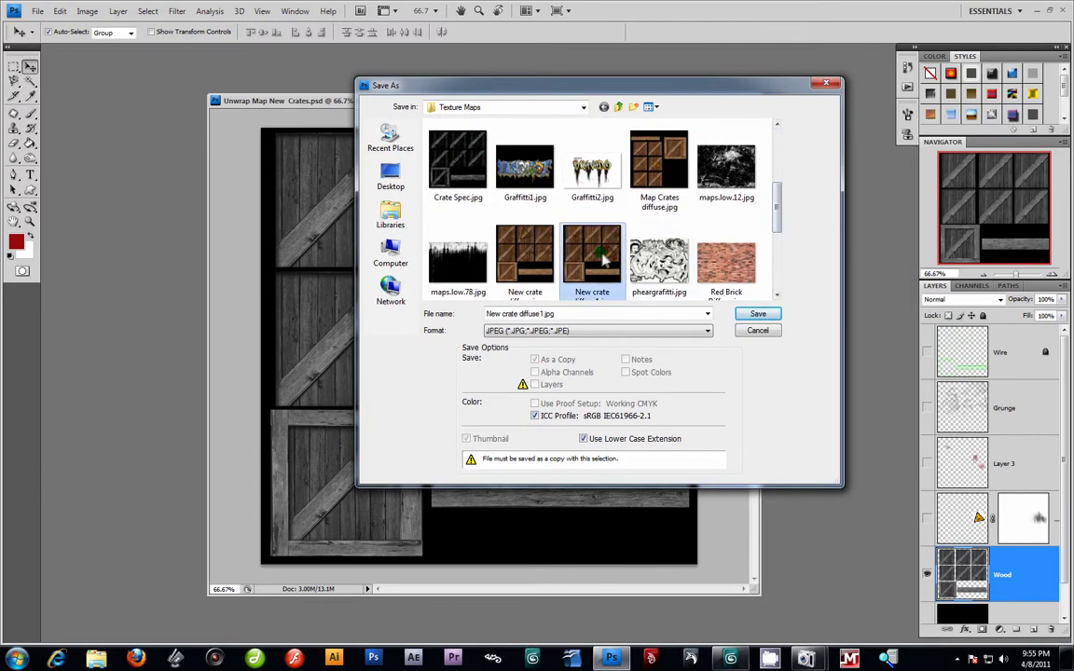
pyautogui.click(538, 315)
pyautogui.click(530, 314)
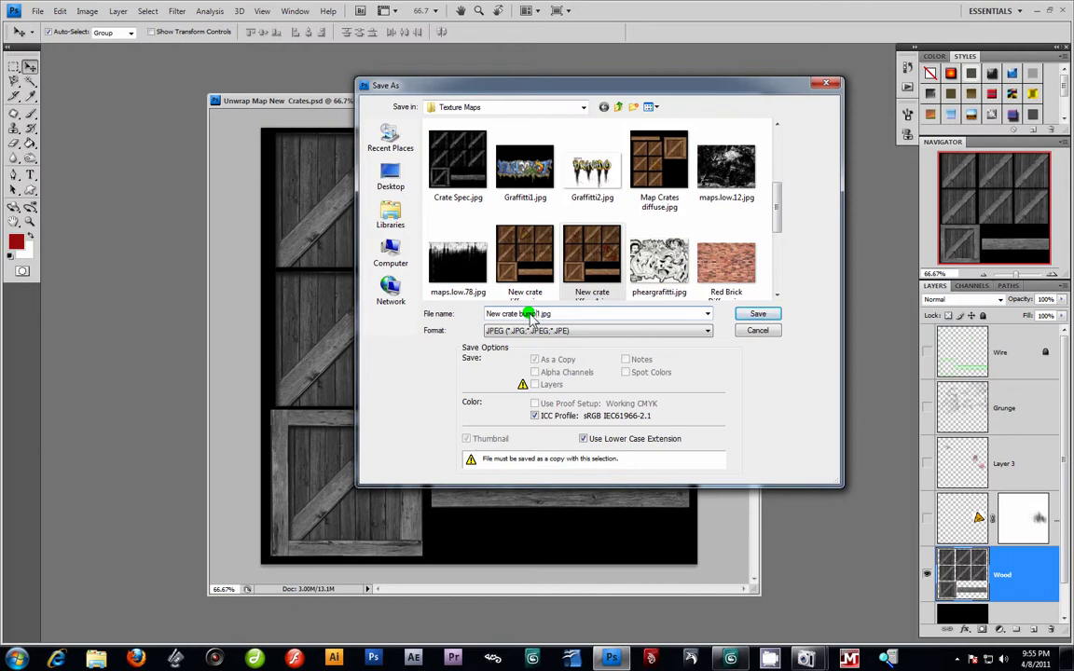
pyautogui.click(758, 314)
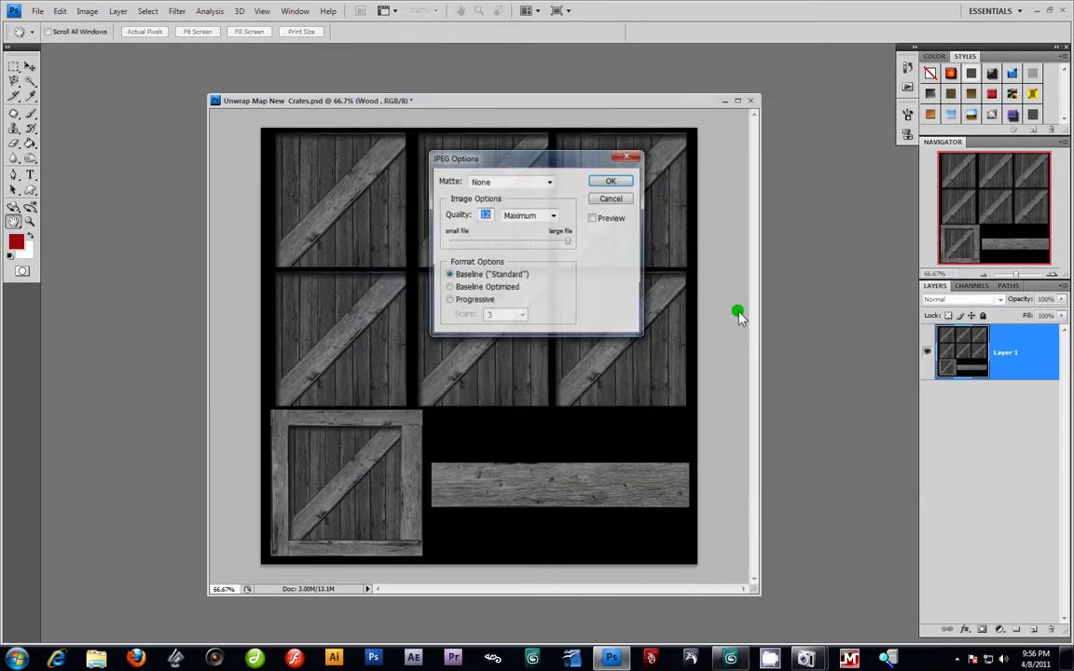
pyautogui.click(611, 183)
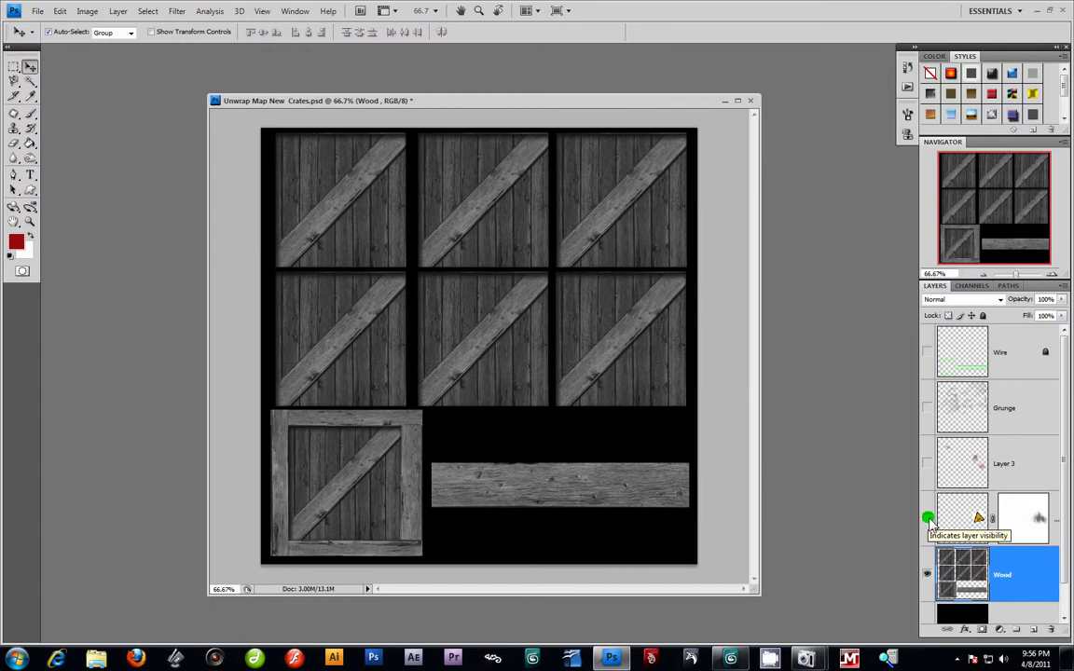
# Step: Show the warning-triangle layer again and desaturate it with Hue/Saturation at -100
pyautogui.click(928, 523)
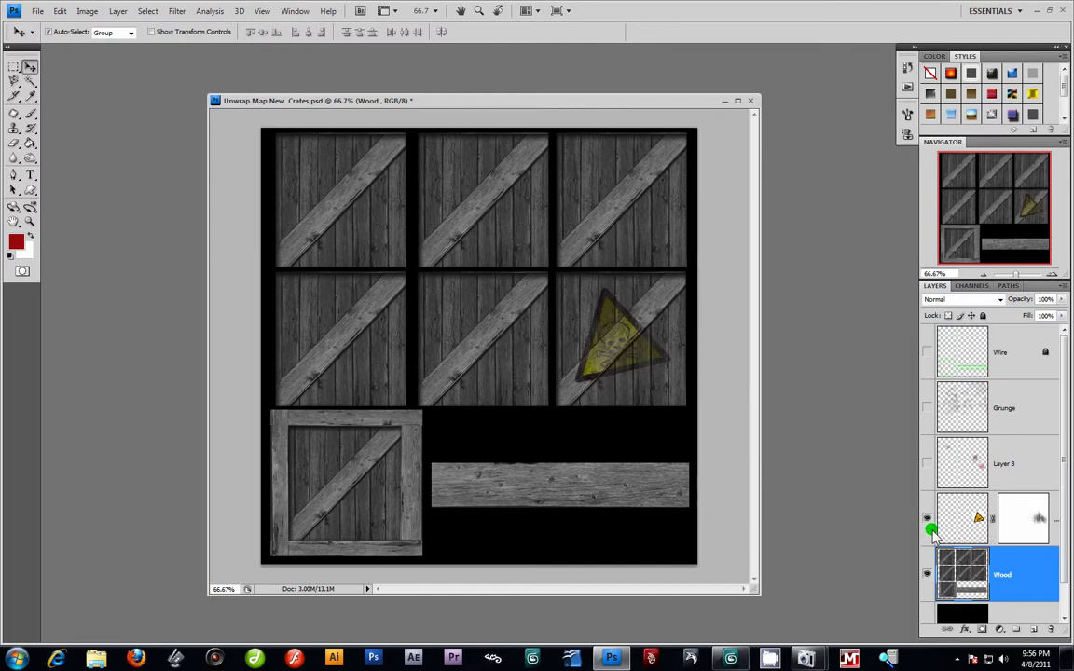
pyautogui.click(87, 10)
pyautogui.moveTo(86, 44)
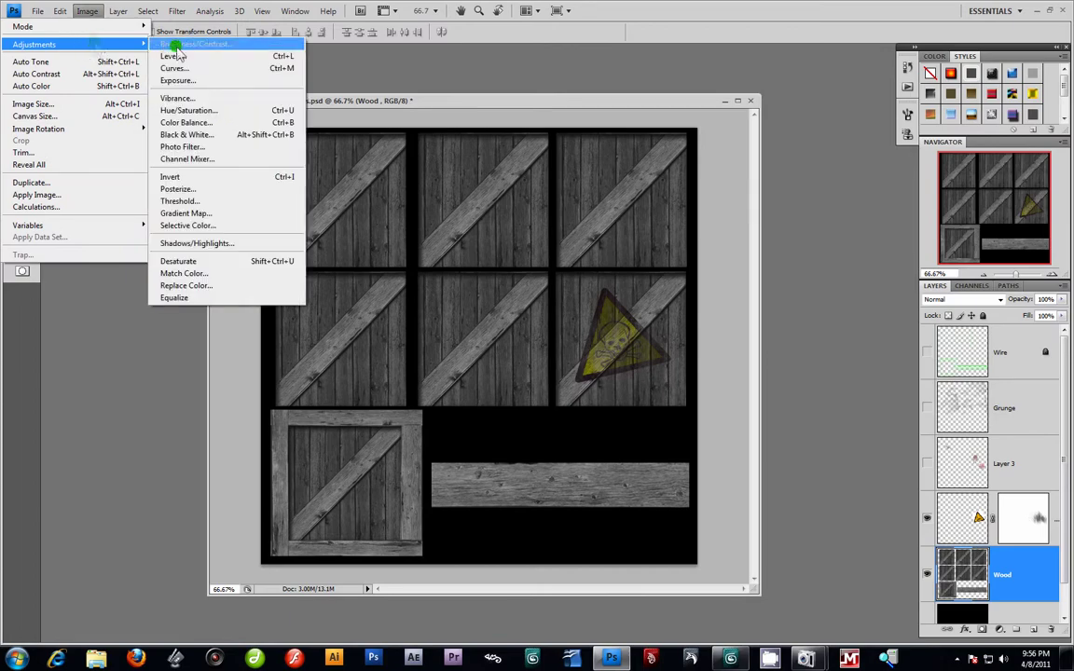
pyautogui.click(186, 110)
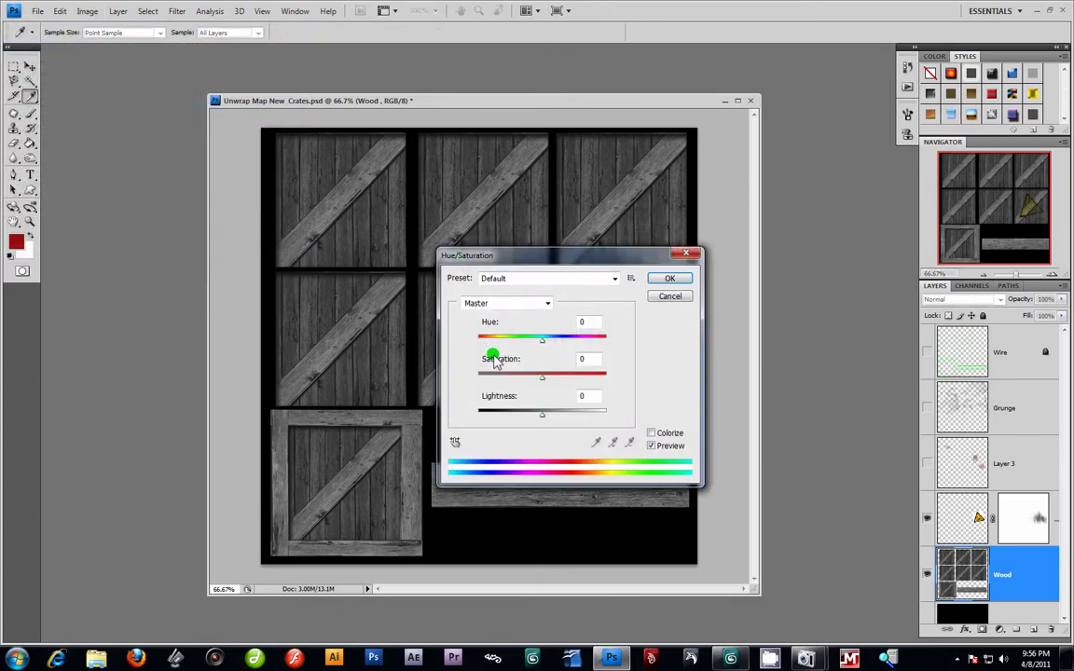
pyautogui.moveTo(544, 377); pyautogui.dragTo(463, 364)
pyautogui.click(667, 278)
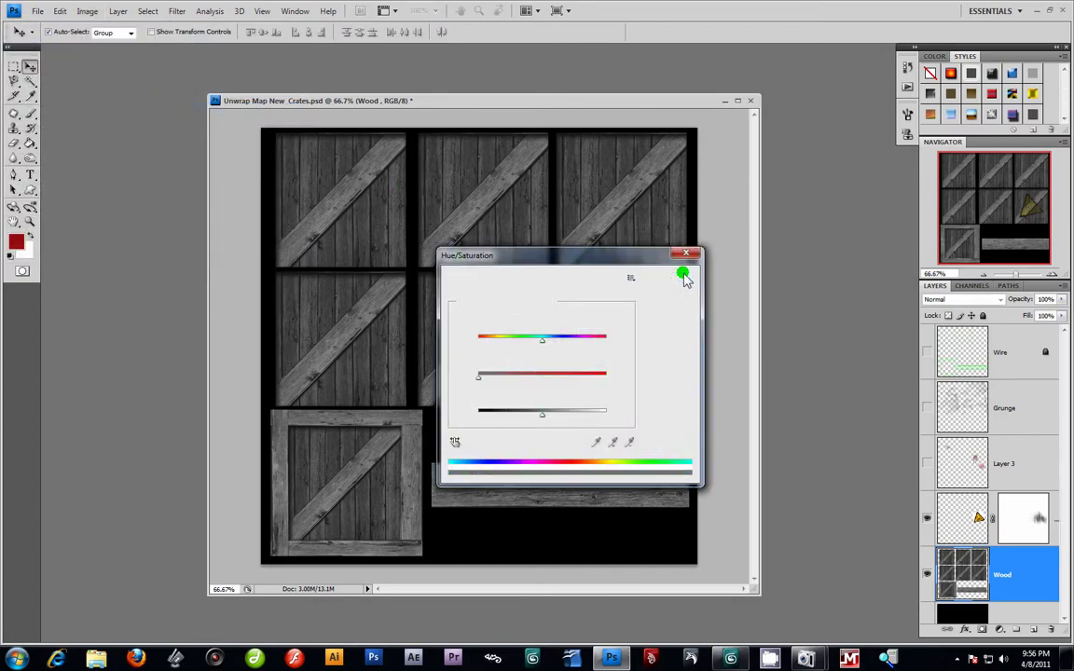
# Step: Desaturate Layer 2, the skull decal, with Saturation -100
pyautogui.click(970, 518)
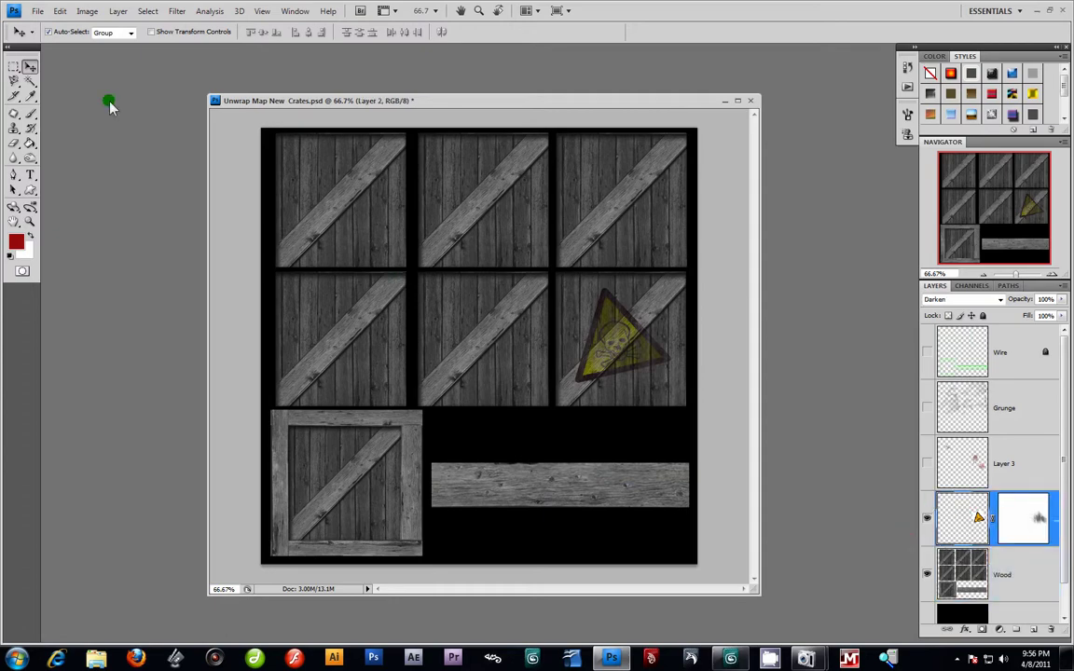
pyautogui.click(87, 11)
pyautogui.moveTo(94, 47)
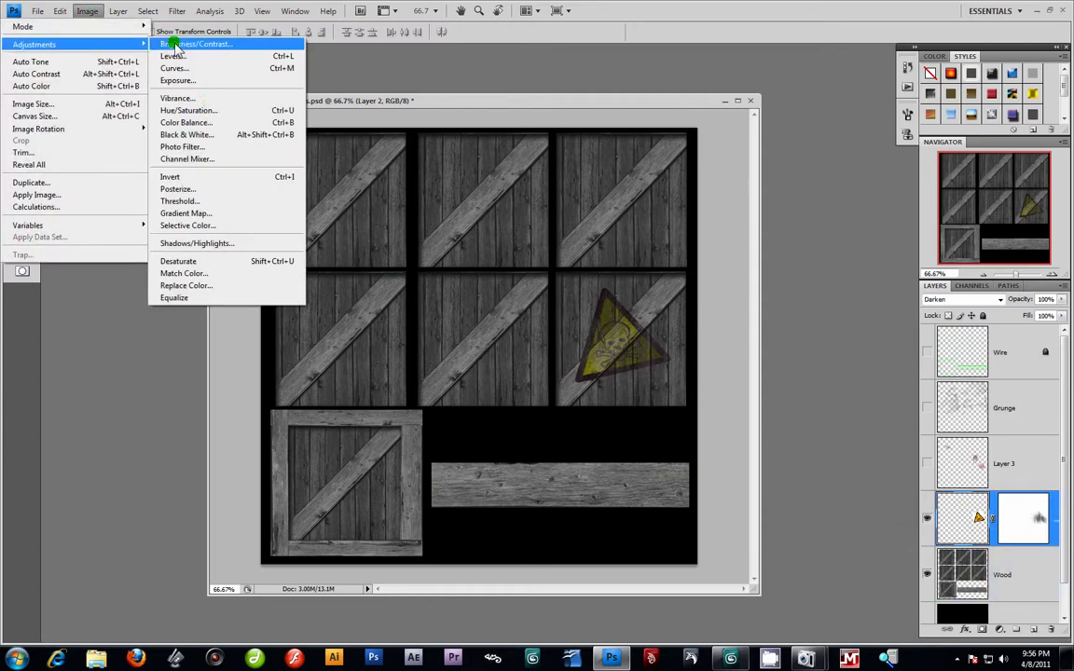
pyautogui.click(209, 112)
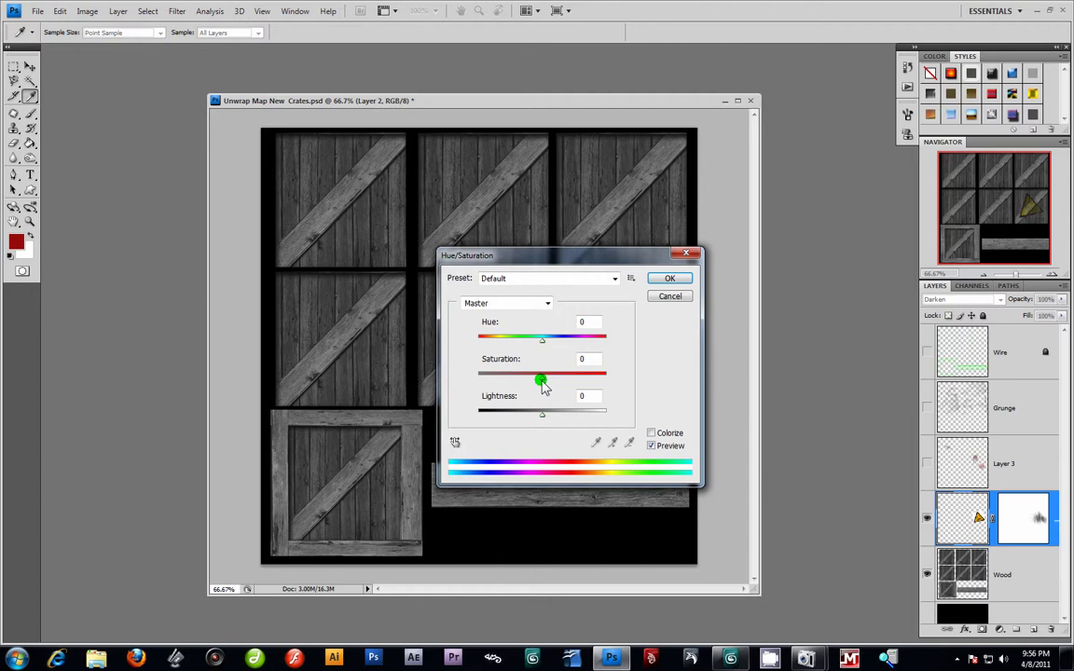
pyautogui.moveTo(541, 381); pyautogui.dragTo(470, 372)
pyautogui.click(666, 278)
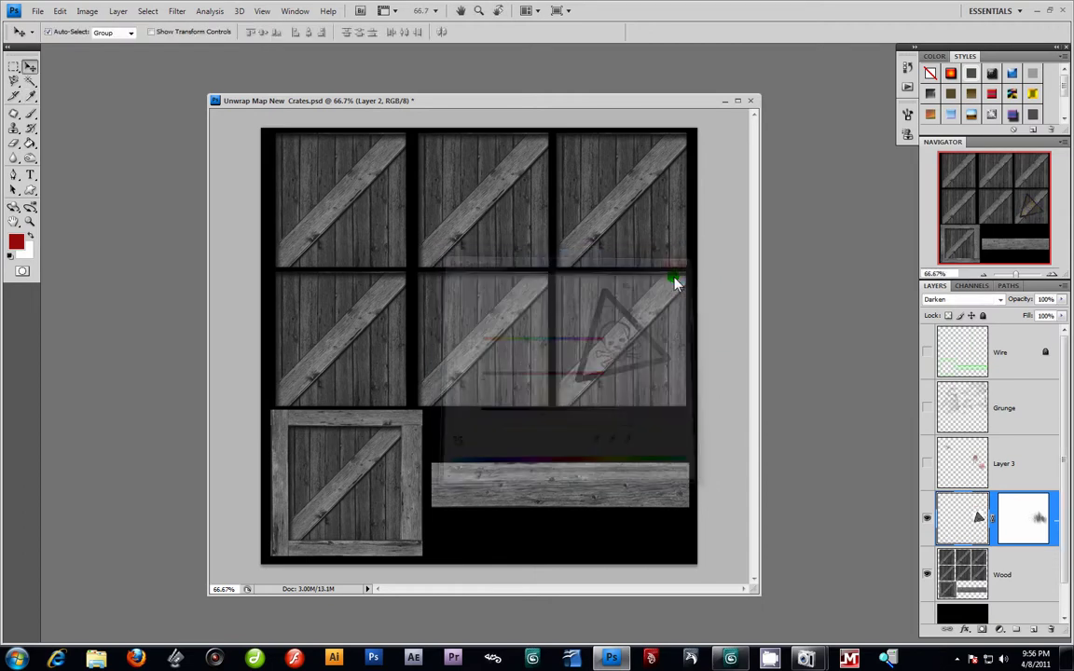
# Step: Show Layer 3's blood splatter and drain its colour with Saturation -100
pyautogui.click(929, 465)
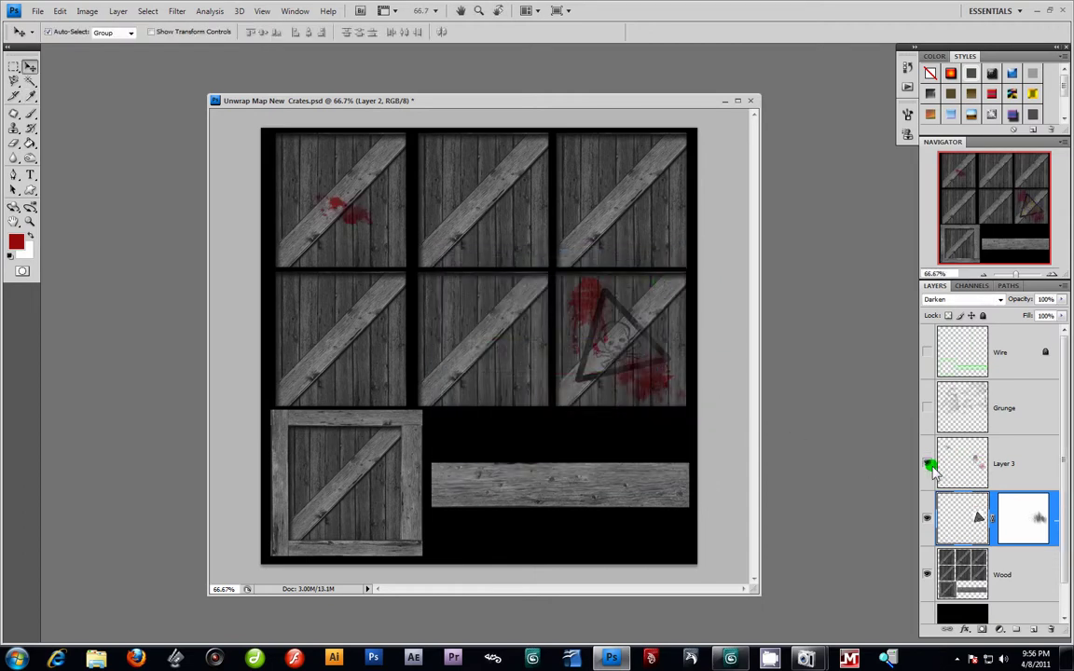
pyautogui.click(1041, 454)
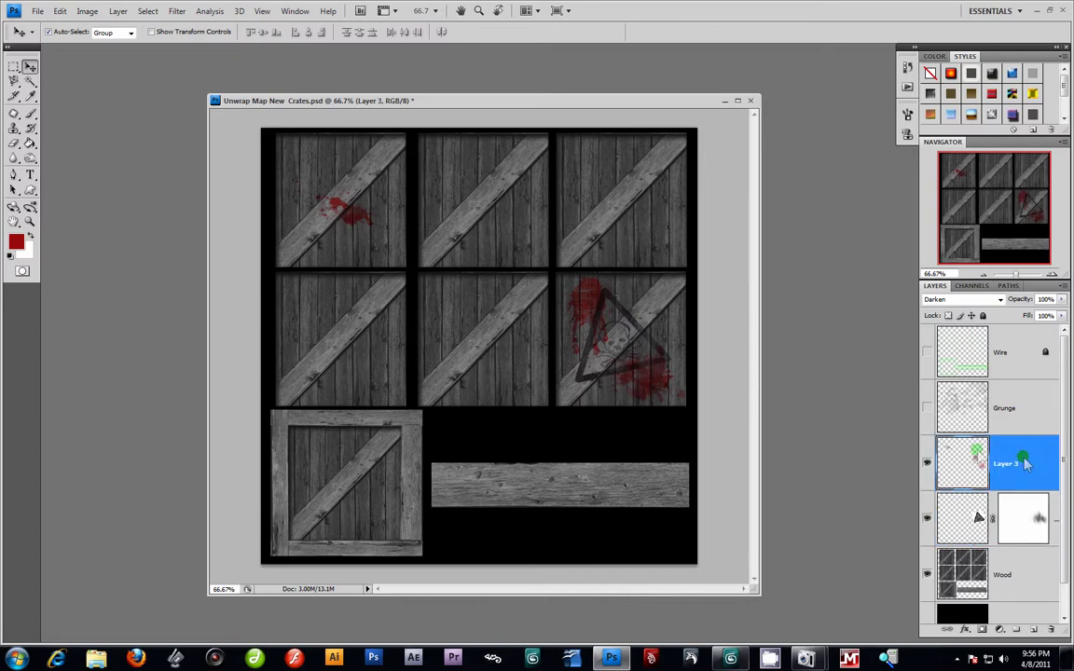
pyautogui.click(87, 11)
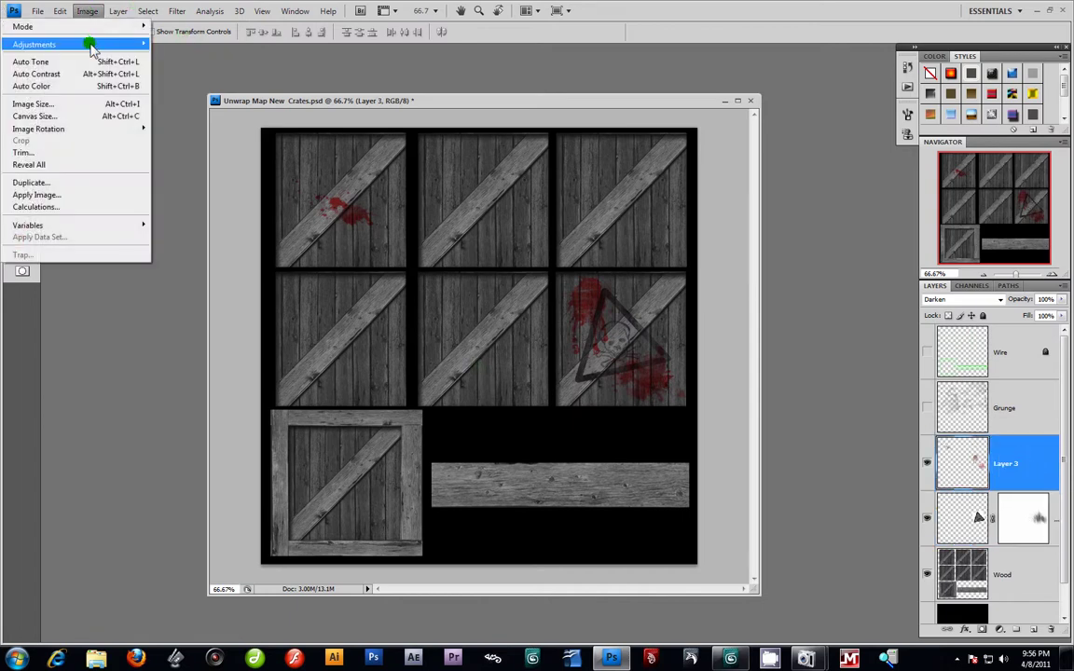
pyautogui.moveTo(89, 43)
pyautogui.click(212, 110)
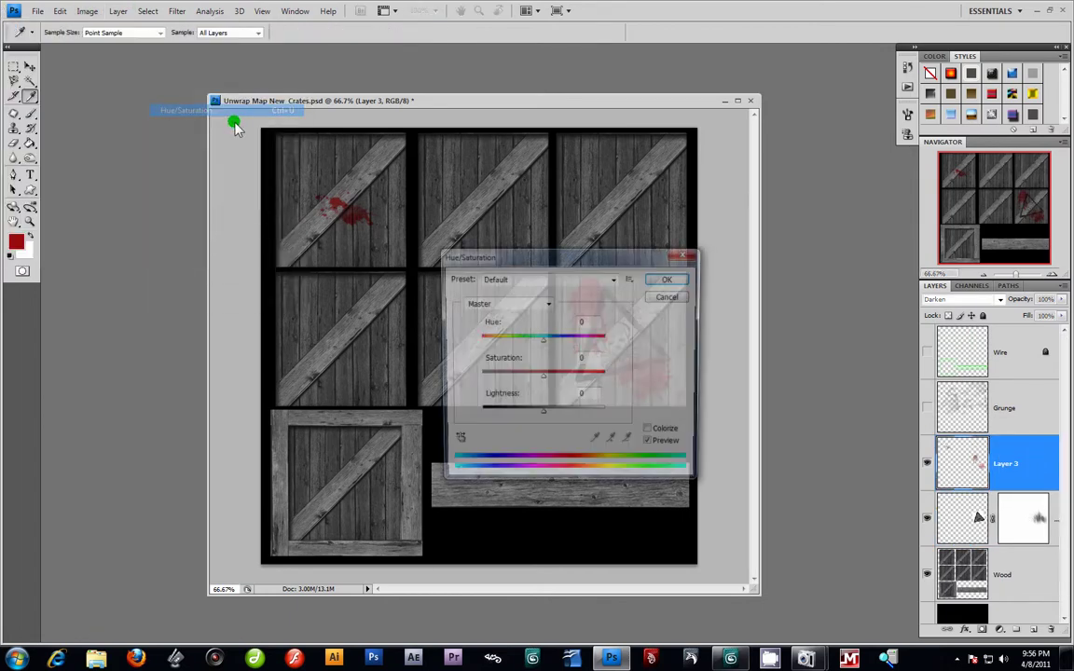
pyautogui.moveTo(541, 381); pyautogui.dragTo(463, 372)
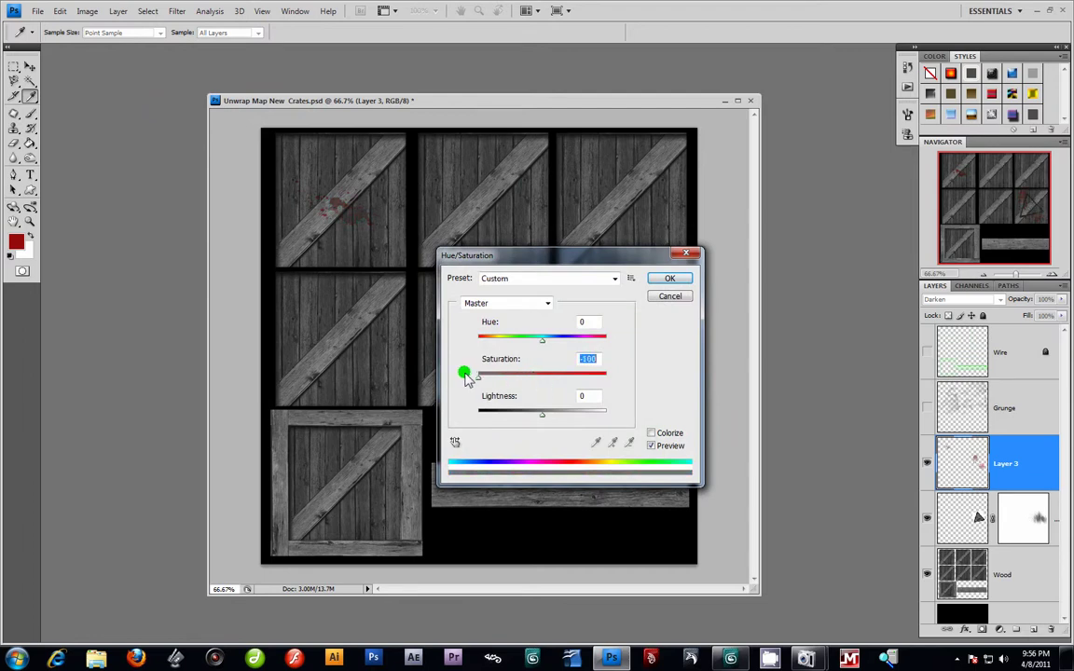
pyautogui.click(678, 276)
pyautogui.press('v')
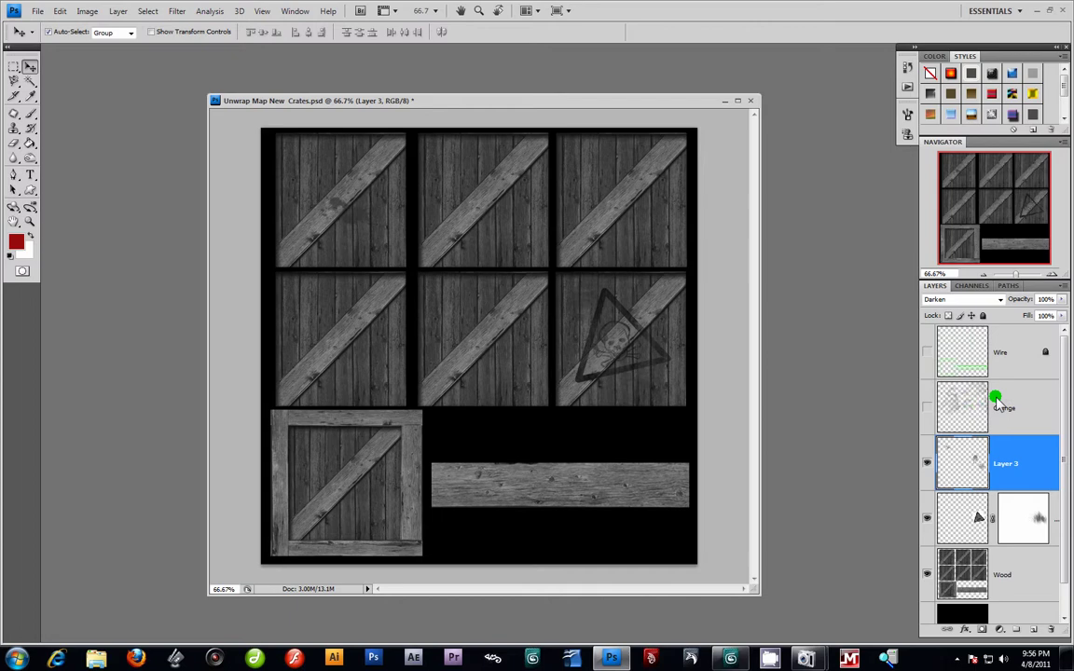
# Step: Show the Grunge stains layer, then select Layer 3 along with the masked decal layer
pyautogui.click(1041, 427)
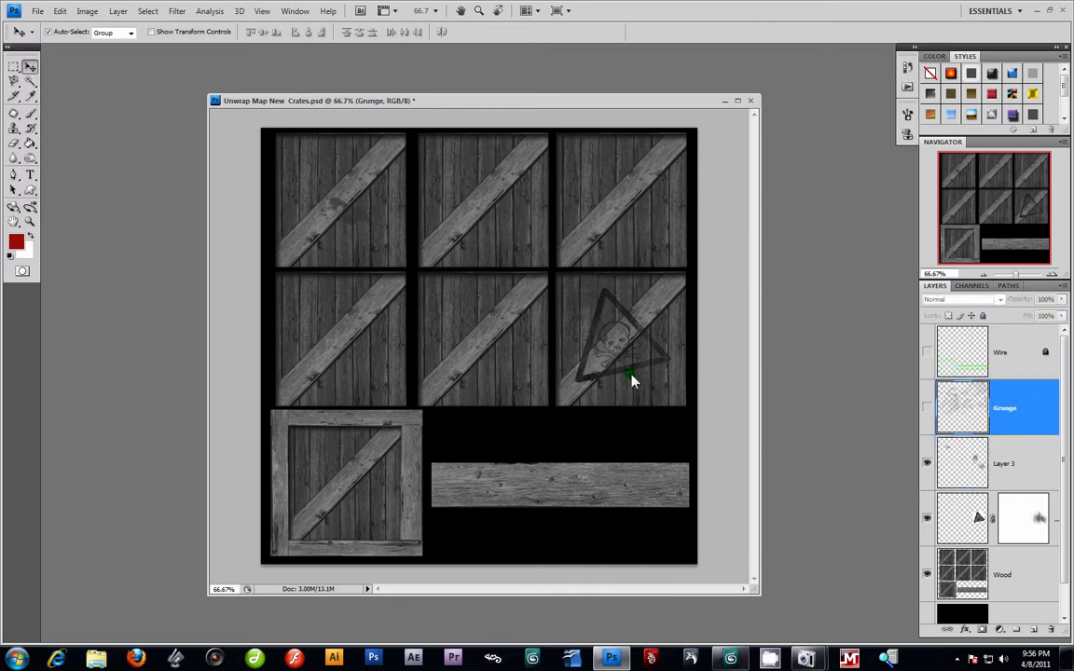
pyautogui.click(927, 408)
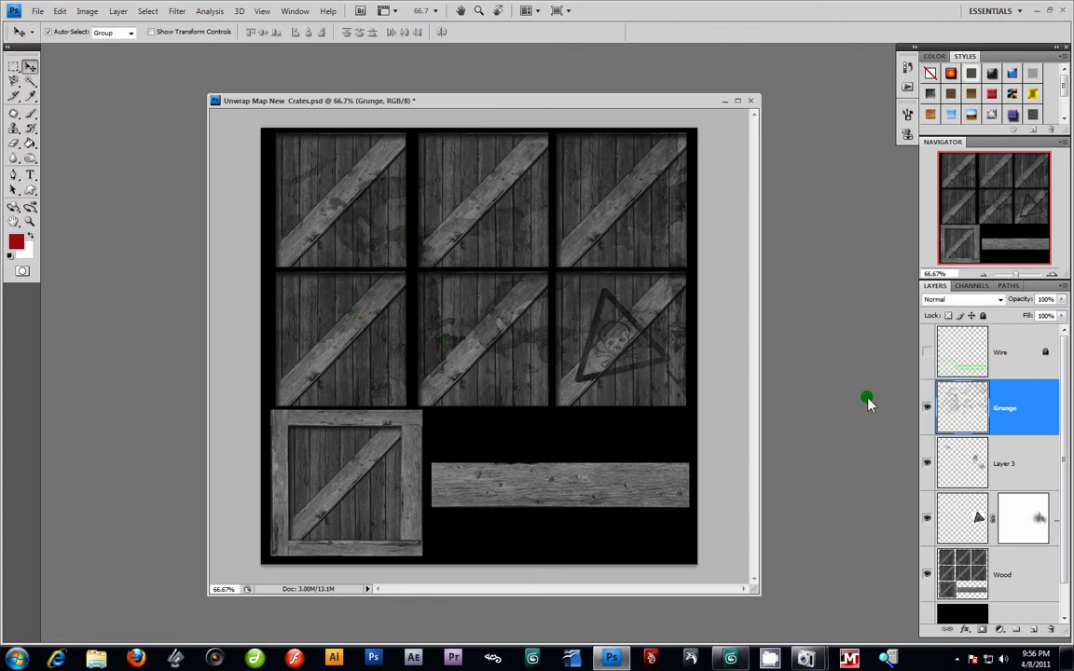
pyautogui.keyDown('ctrl'); pyautogui.click(1034, 468); pyautogui.keyUp('ctrl')
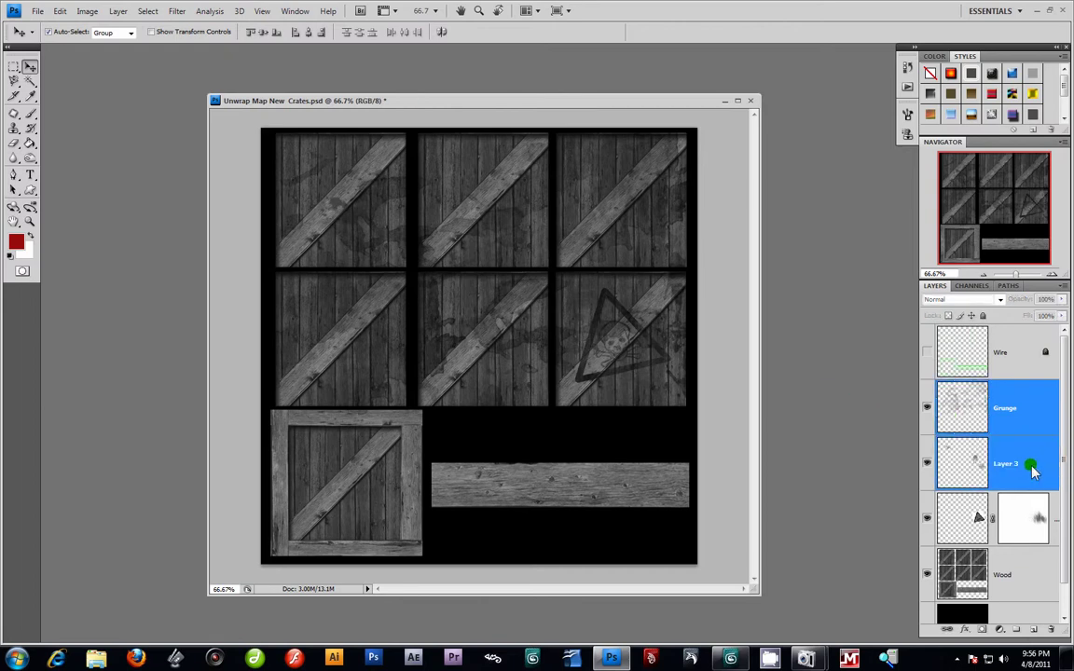
pyautogui.keyDown('ctrl'); pyautogui.click(1035, 516); pyautogui.keyUp('ctrl')
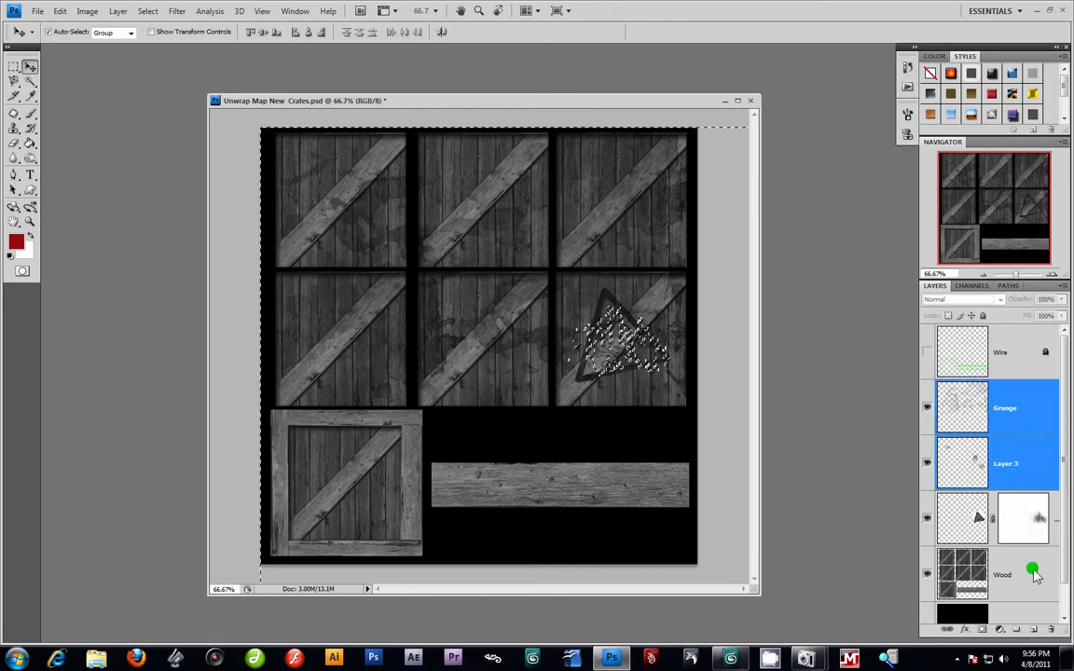
pyautogui.click(956, 513)
pyautogui.keyDown('ctrl'); pyautogui.click(1012, 468); pyautogui.keyUp('ctrl')
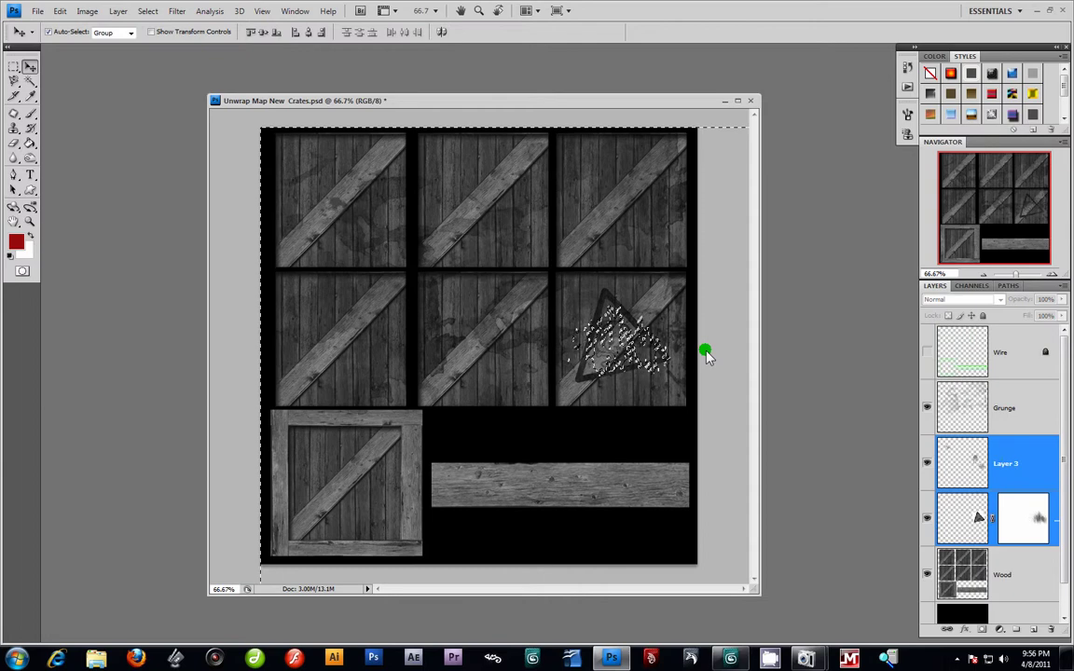
# Step: Attempt to delete the masked decal area, dismiss the multiple-layers errors, and clear the selection
pyautogui.click(14, 68)
pyautogui.press('Delete')
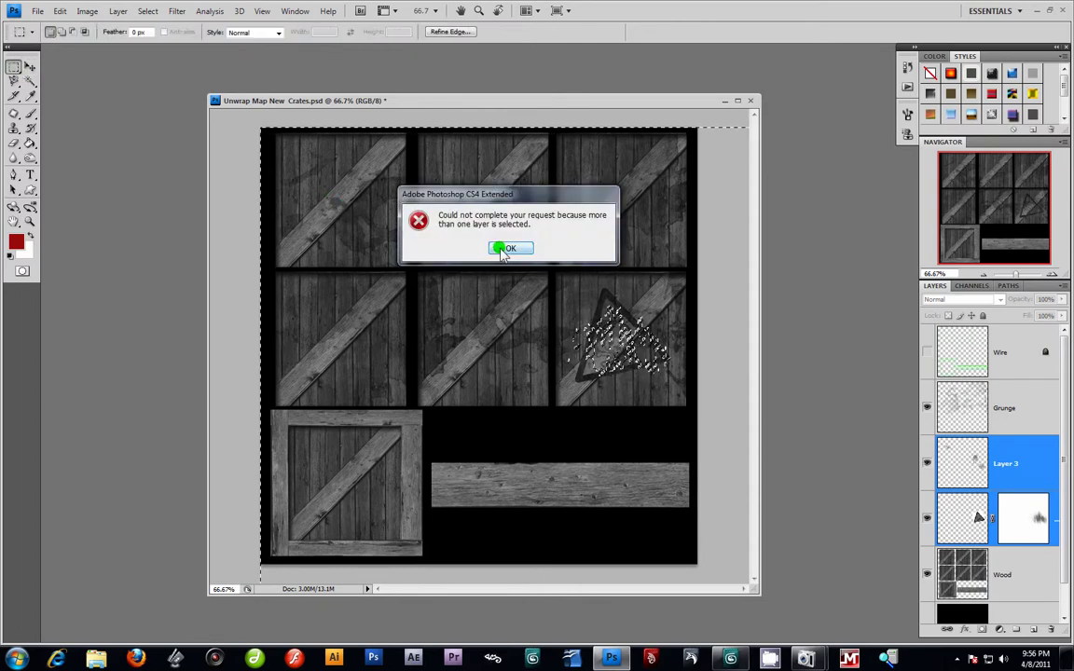
pyautogui.click(503, 248)
pyautogui.press('Delete')
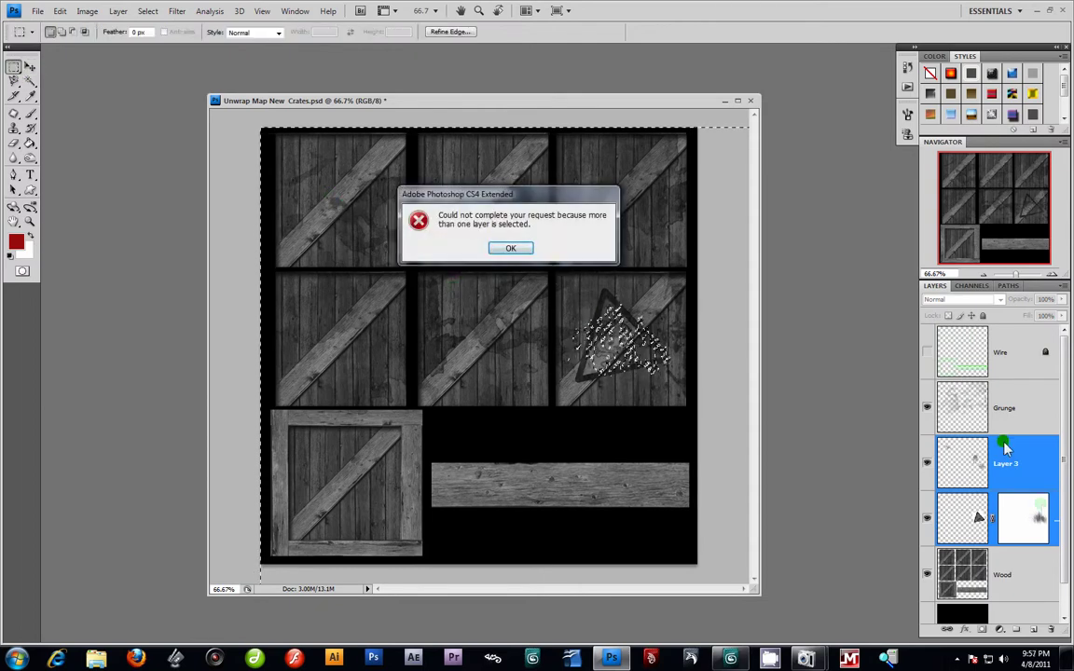
pyautogui.click(495, 247)
pyautogui.click(1016, 522)
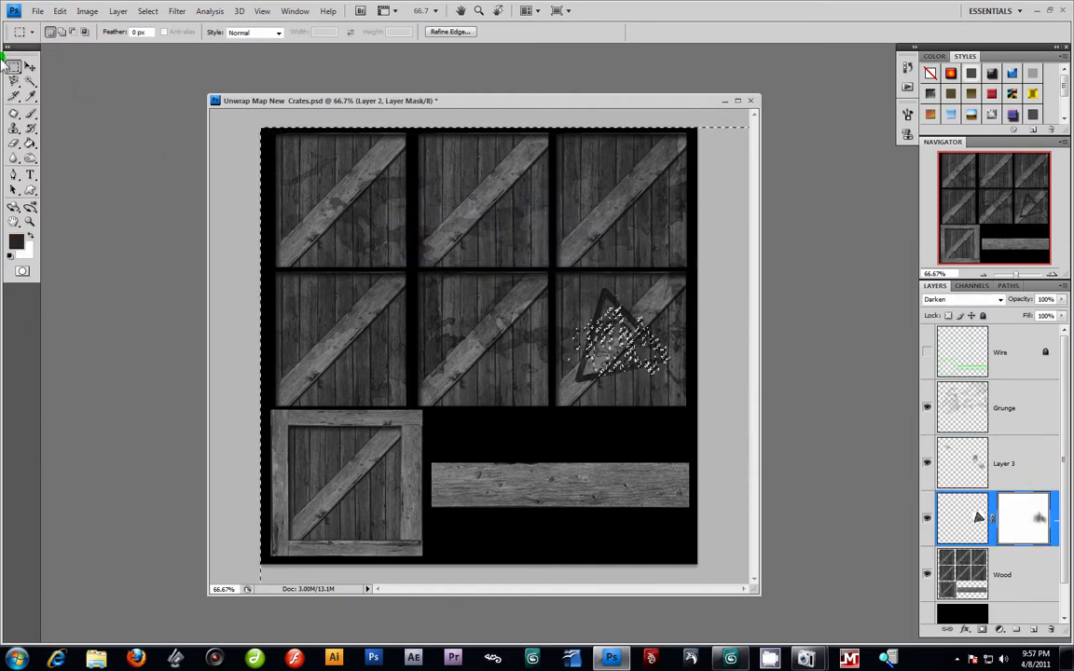
pyautogui.click(227, 127)
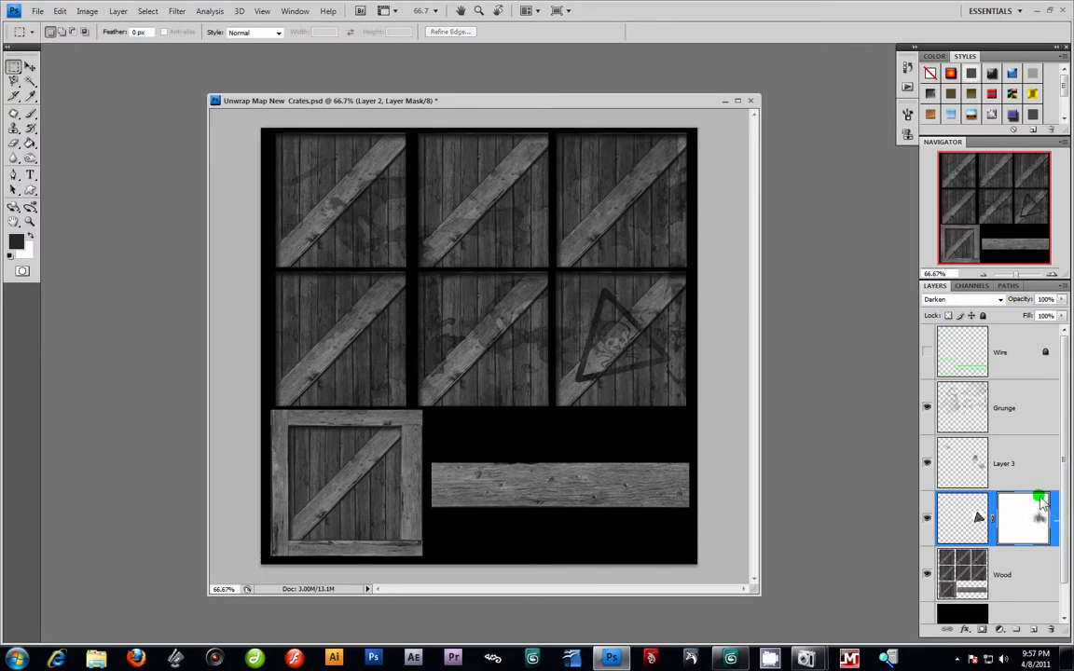
# Step: Merge Layer 3 with Grunge, then undo the merge to keep layers separate
pyautogui.keyDown('shift'); pyautogui.click(1033, 466); pyautogui.keyUp('shift')
pyautogui.keyDown('shift'); pyautogui.click(1031, 410); pyautogui.keyUp('shift')
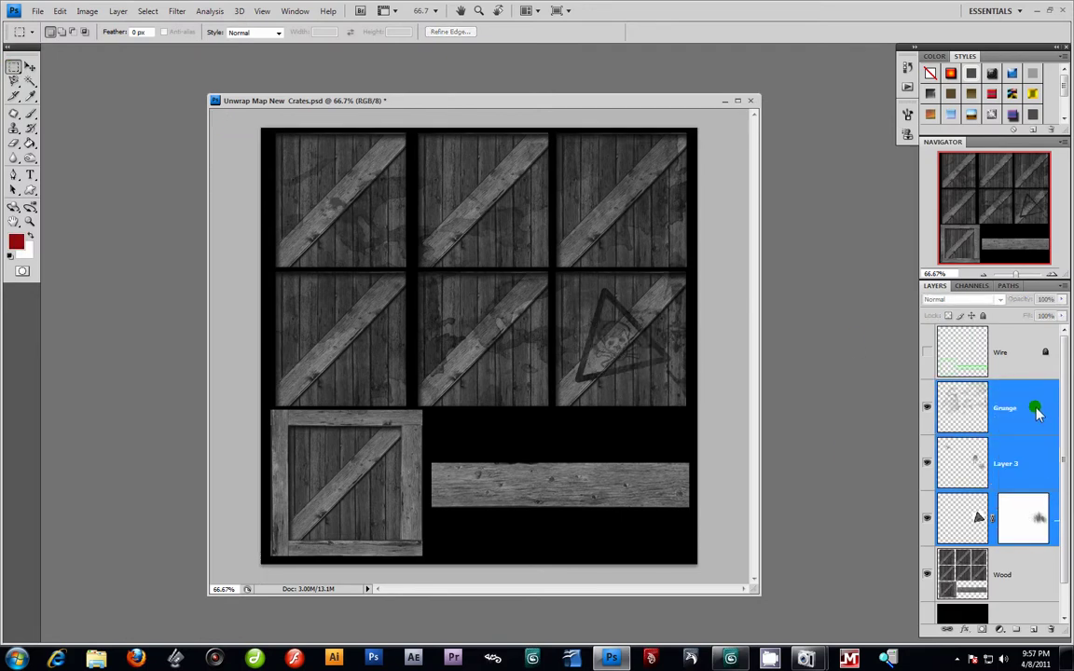
pyautogui.rightClick(1037, 413)
pyautogui.click(1003, 363)
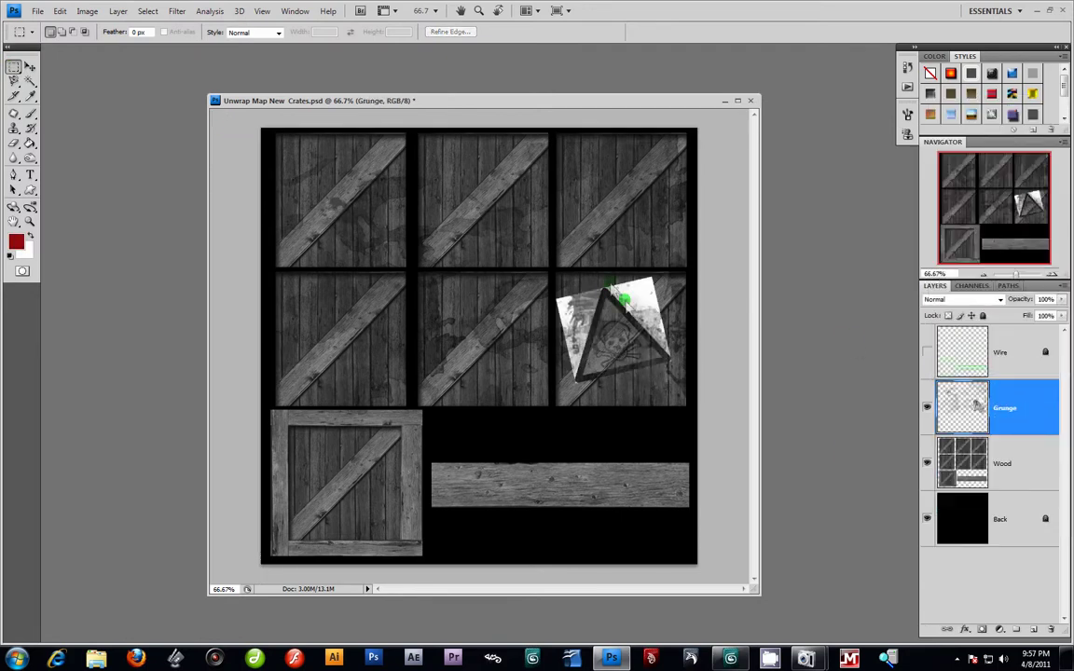
pyautogui.hotkey('ctrl', 'z')
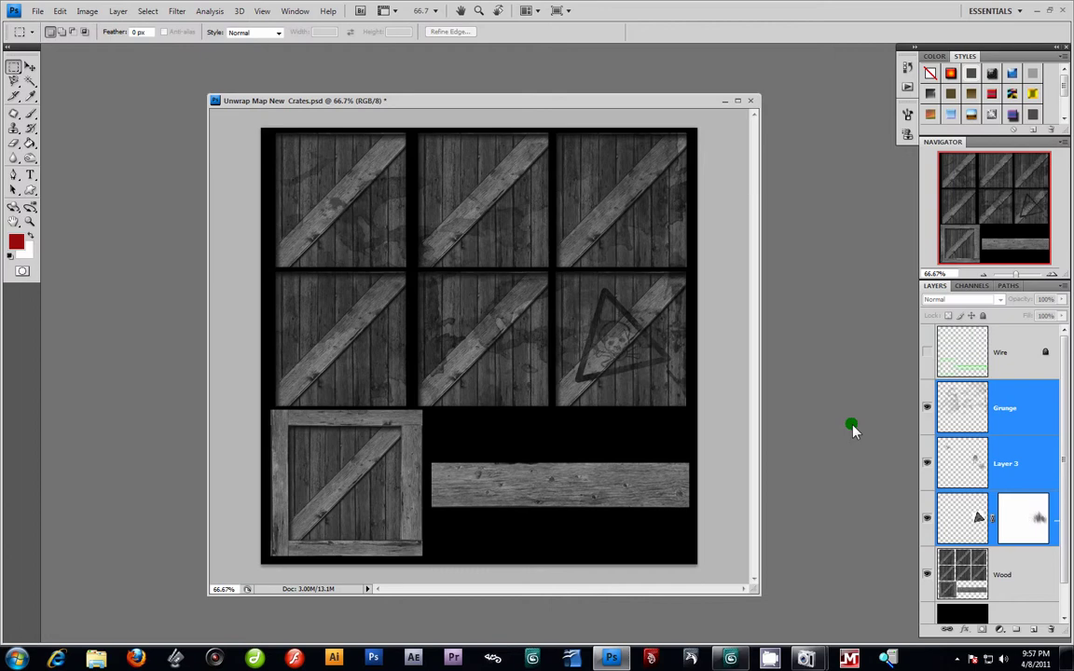
# Step: Try merging the selected layers from the Wood layer, then undo it
pyautogui.rightClick(1020, 571)
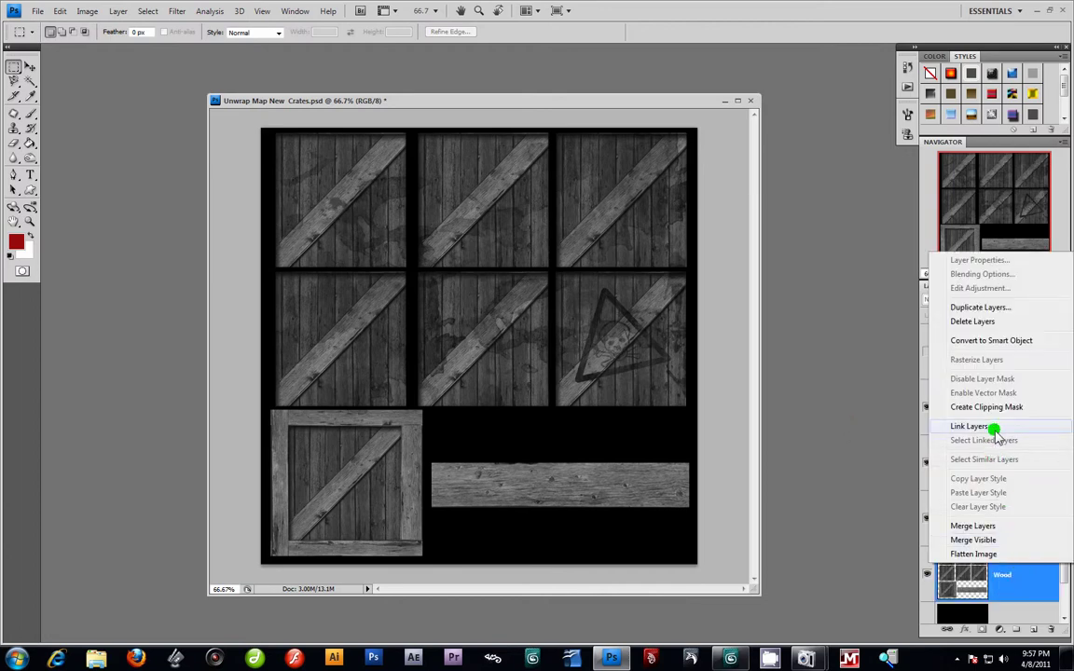
pyautogui.click(982, 526)
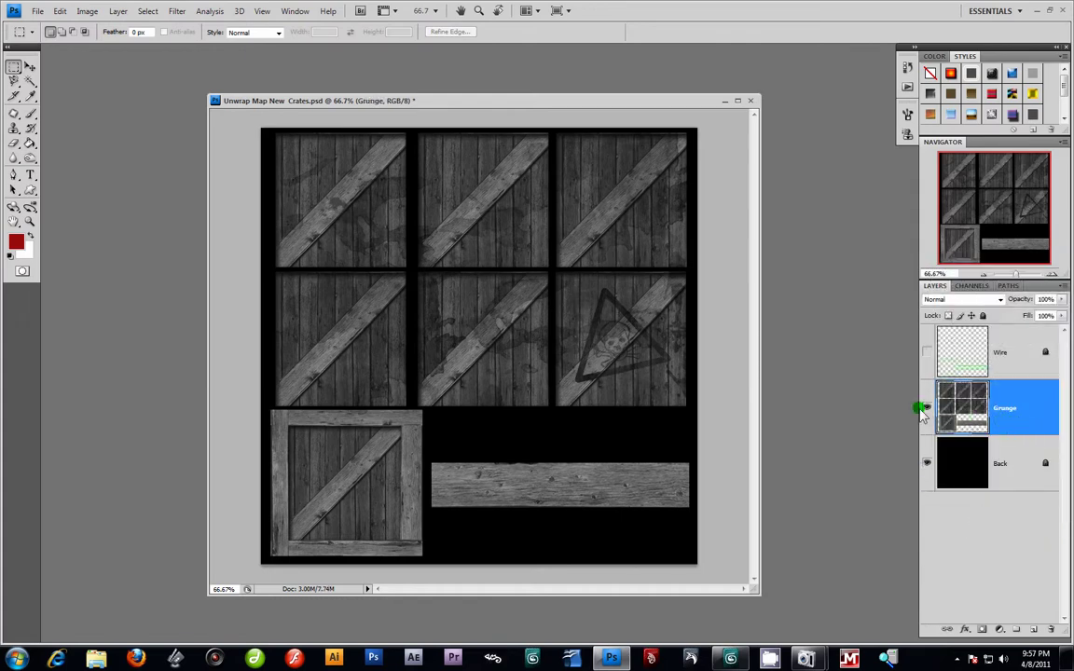
pyautogui.hotkey('ctrl', 'z')
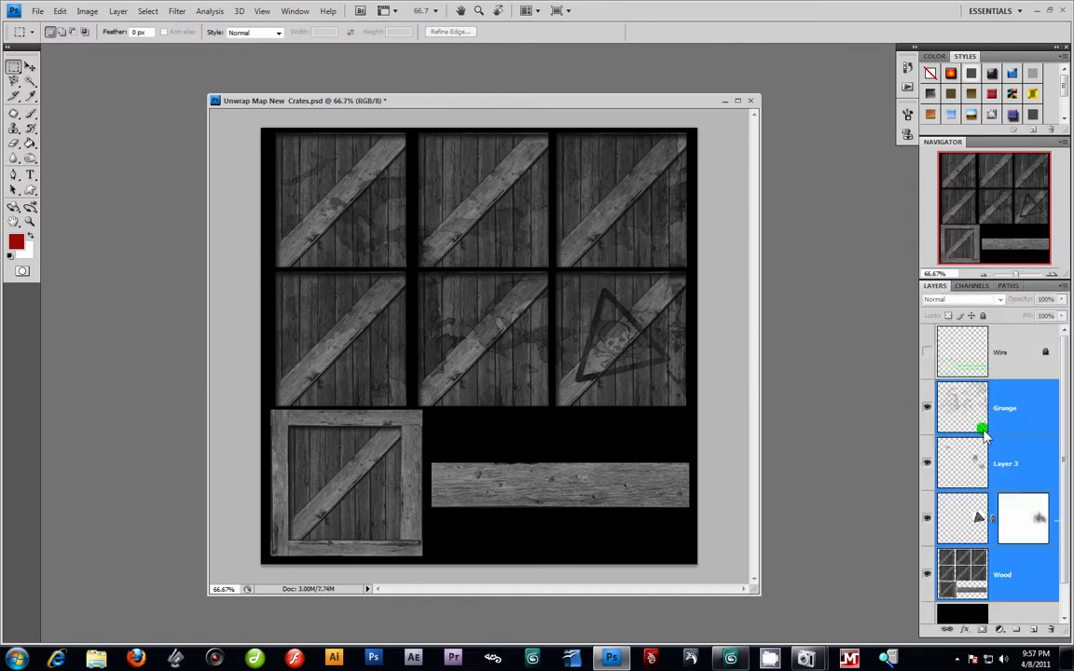
# Step: Select Grunge, Layer 3, the decal and Wood layers, attempt a delete, then clear the selection
pyautogui.click(1011, 413)
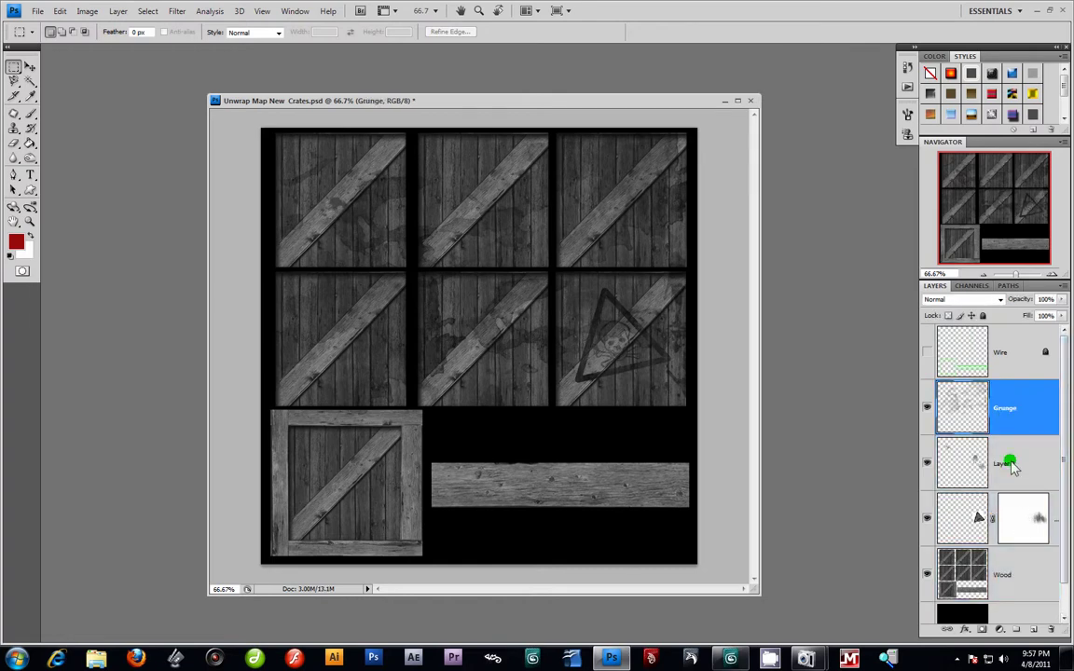
pyautogui.keyDown('ctrl'); pyautogui.click(1014, 469); pyautogui.keyUp('ctrl')
pyautogui.keyDown('ctrl'); pyautogui.click(1021, 518); pyautogui.keyUp('ctrl')
pyautogui.keyDown('ctrl'); pyautogui.click(1017, 576); pyautogui.keyUp('ctrl')
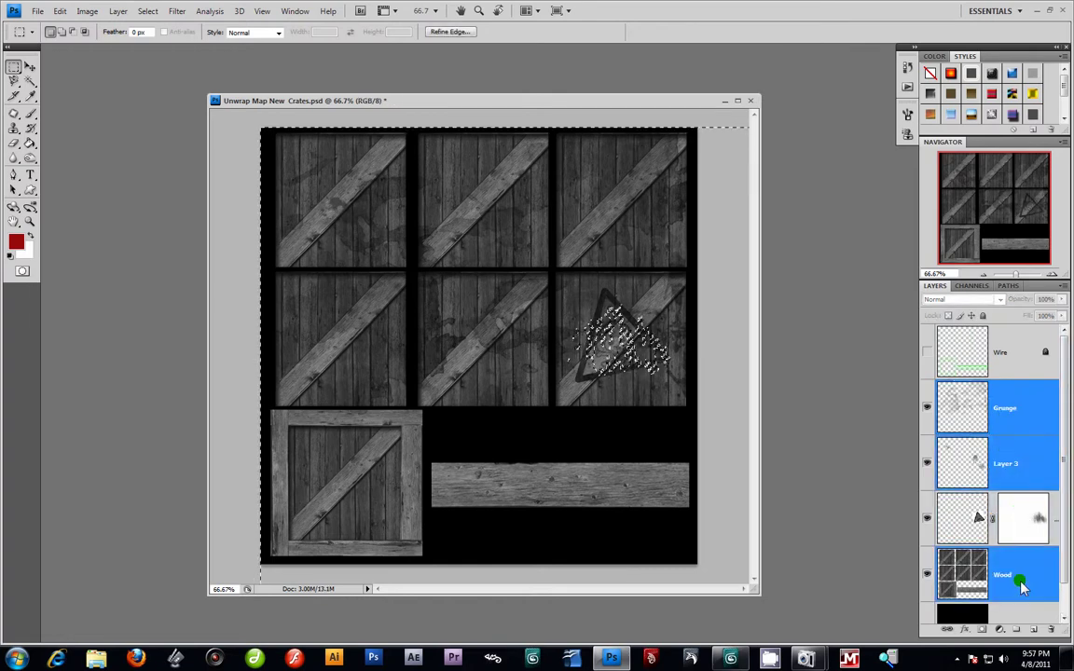
pyautogui.keyDown('ctrl'); pyautogui.click(1040, 511); pyautogui.keyUp('ctrl')
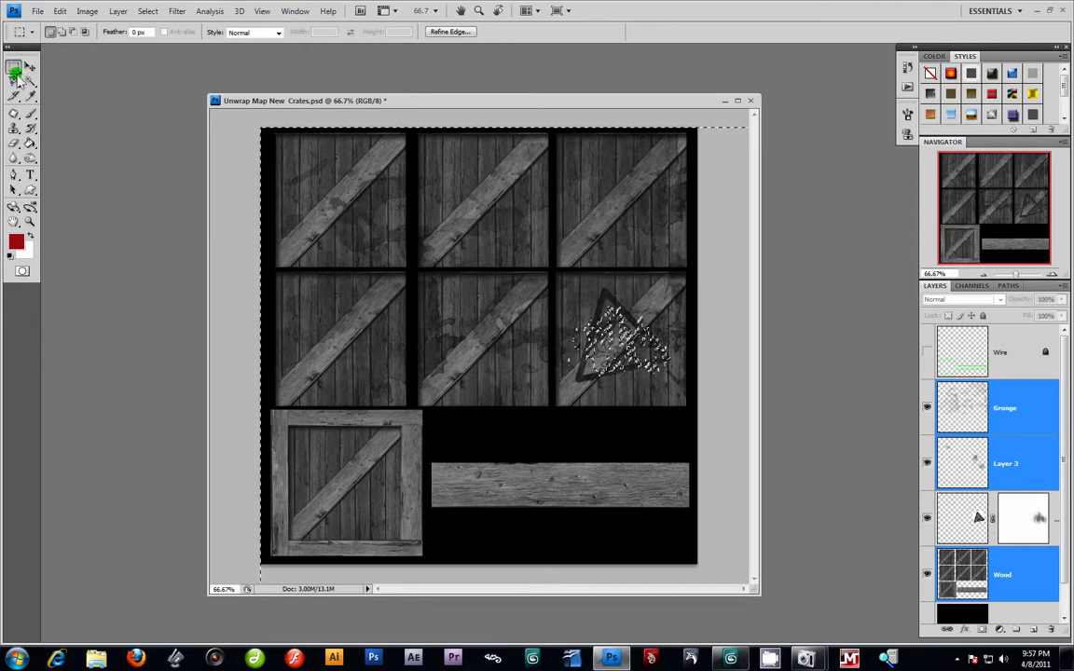
pyautogui.press('Delete')
pyautogui.click(511, 246)
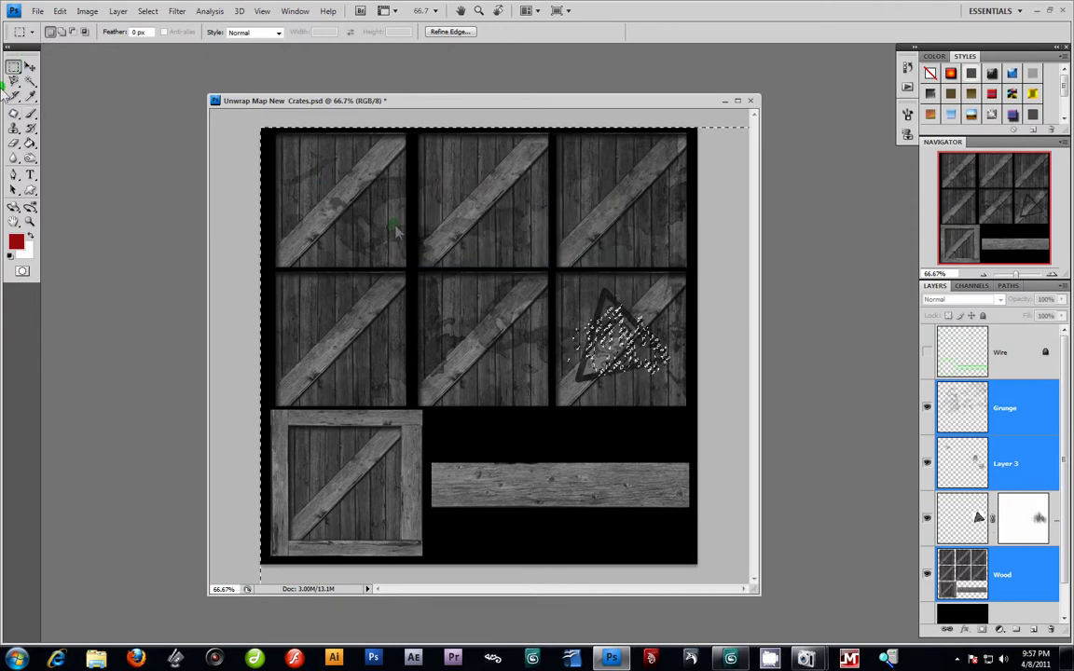
pyautogui.click(939, 509)
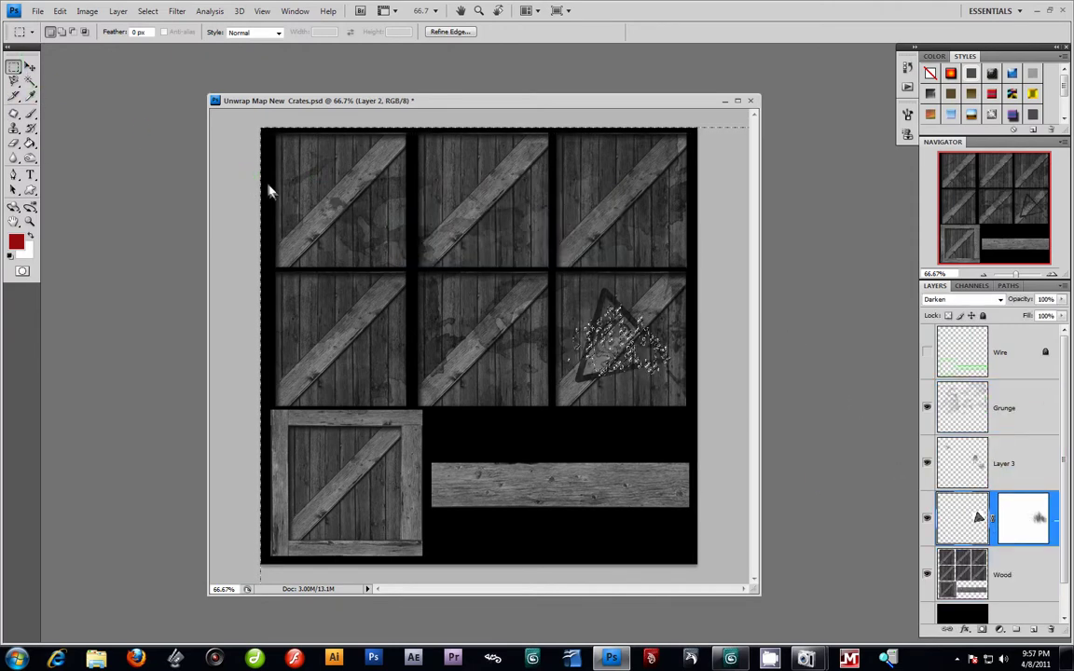
pyautogui.click(233, 223)
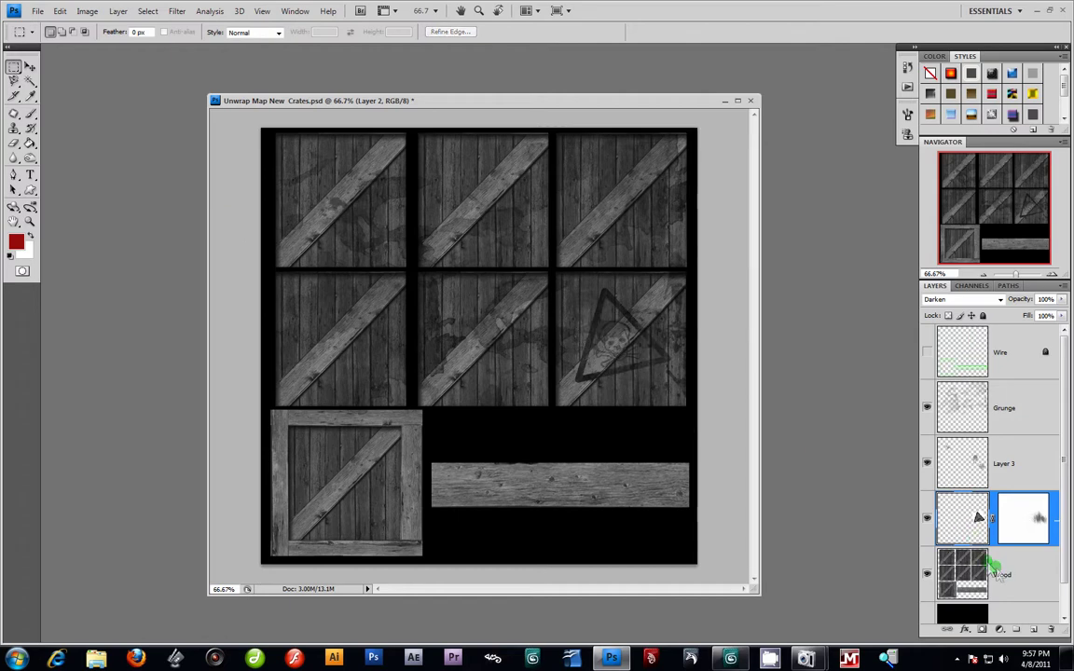
# Step: Unlink the decal mask, merge Wood, decal, Layer 3 and Grunge excluding Wire, then deselect
pyautogui.click(1022, 573)
pyautogui.keyDown('ctrl'); pyautogui.click(952, 506); pyautogui.keyUp('ctrl')
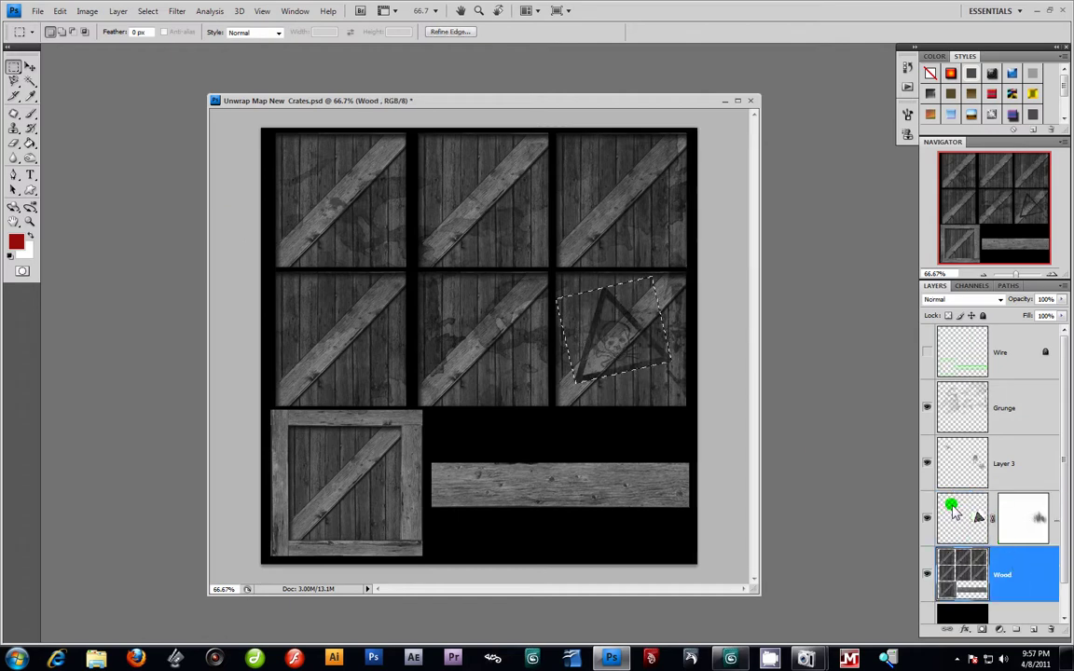
pyautogui.keyDown('ctrl'); pyautogui.click(1007, 477); pyautogui.keyUp('ctrl')
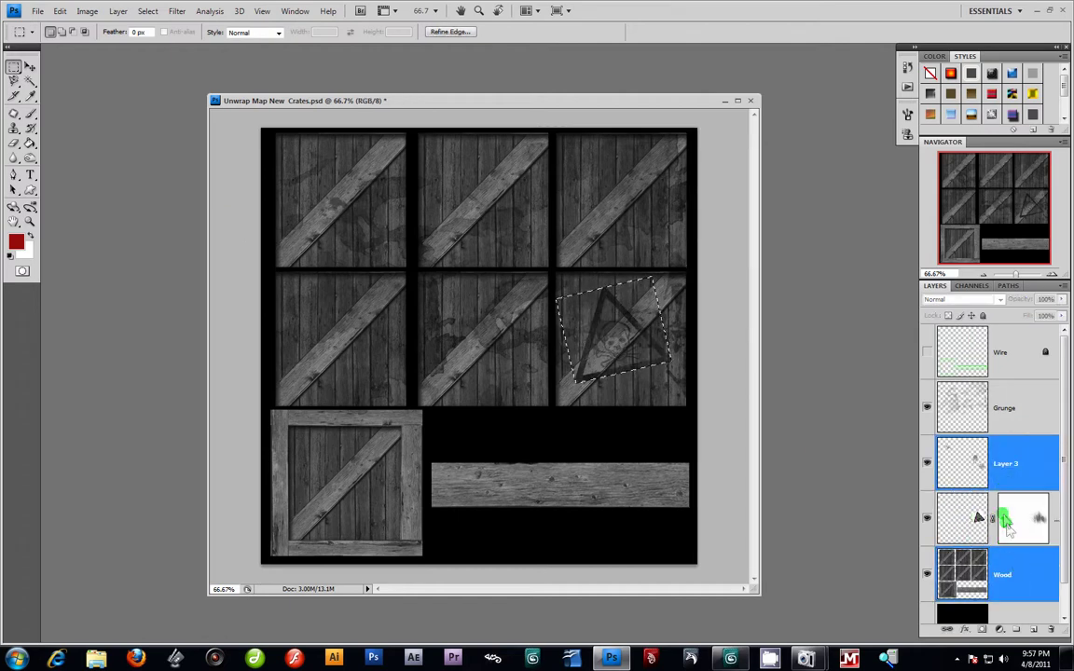
pyautogui.click(993, 512)
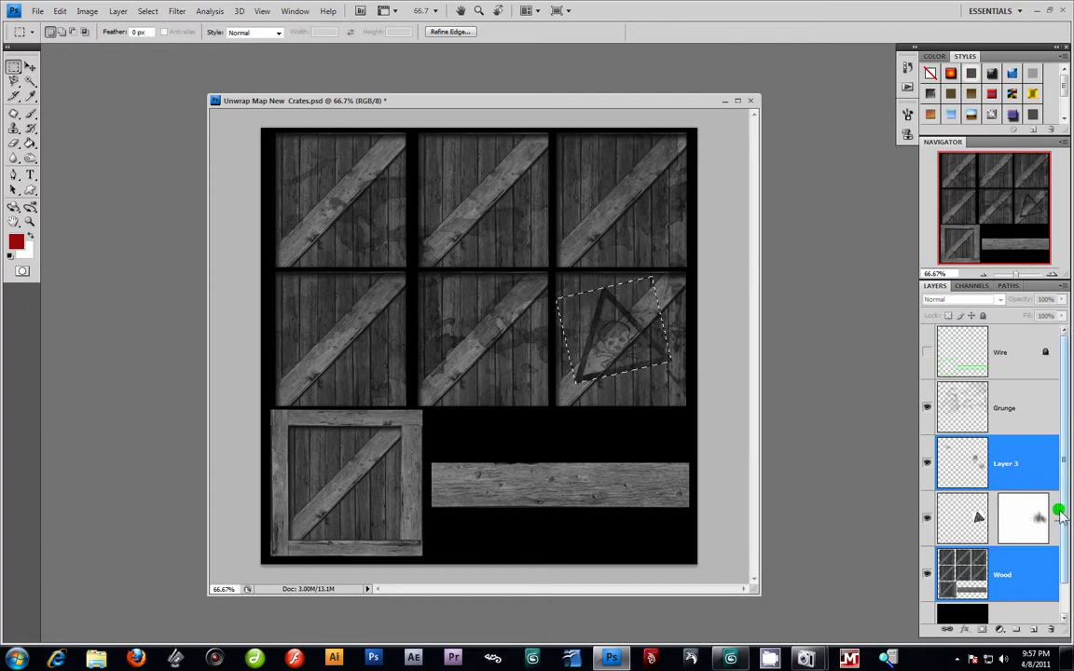
pyautogui.keyDown('ctrl'); pyautogui.click(990, 402); pyautogui.keyUp('ctrl')
pyautogui.keyDown('ctrl'); pyautogui.click(1019, 351); pyautogui.keyUp('ctrl')
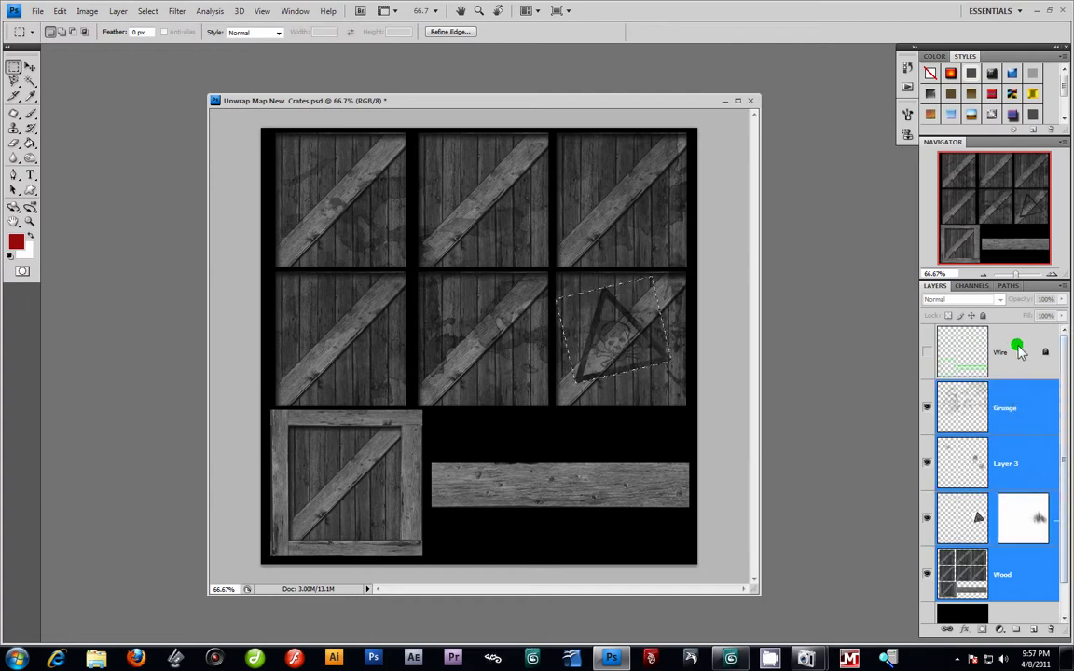
pyautogui.keyDown('ctrl'); pyautogui.click(1023, 359); pyautogui.keyUp('ctrl')
pyautogui.rightClick(1050, 422)
pyautogui.click(983, 377)
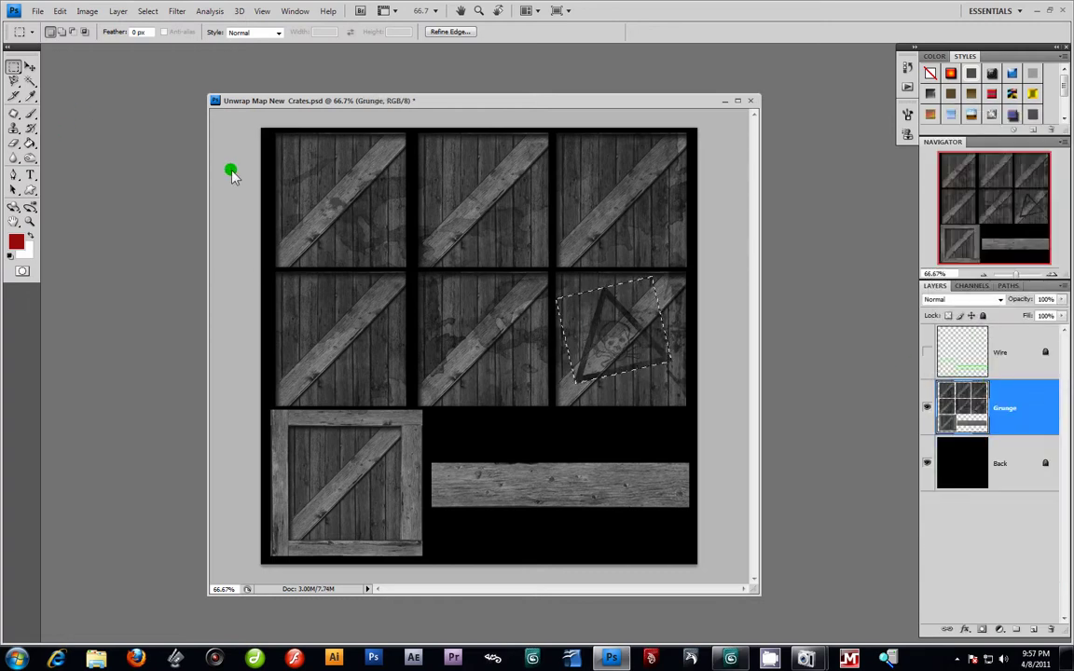
pyautogui.click(261, 179)
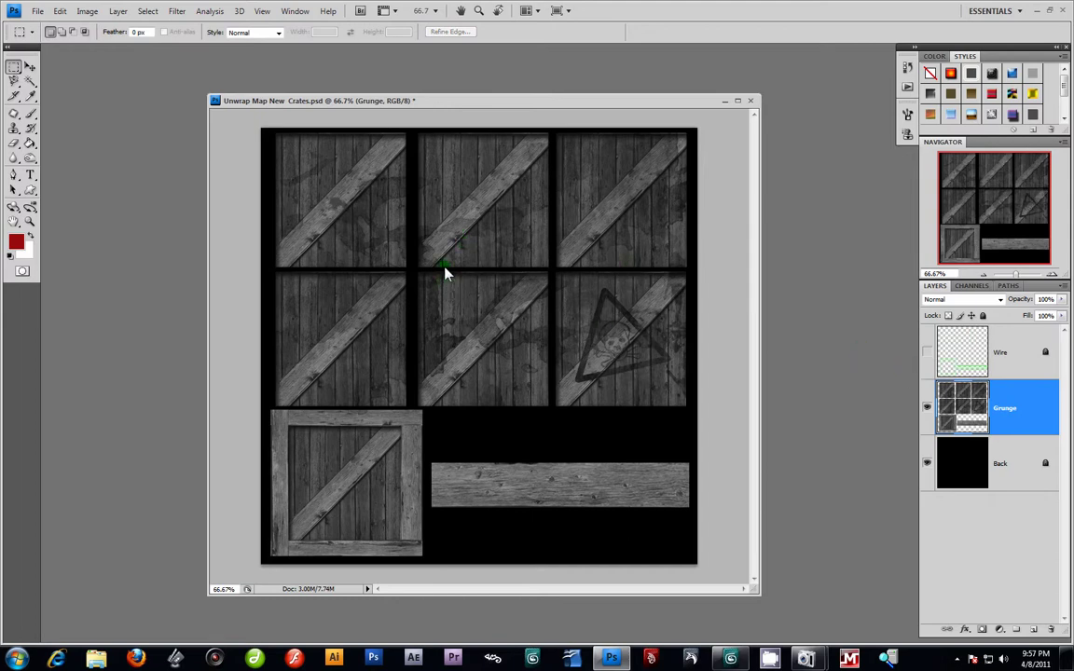
# Step: Apply Levels to the merged Grunge layer with input values 58, 1.00 and 216
pyautogui.click(86, 11)
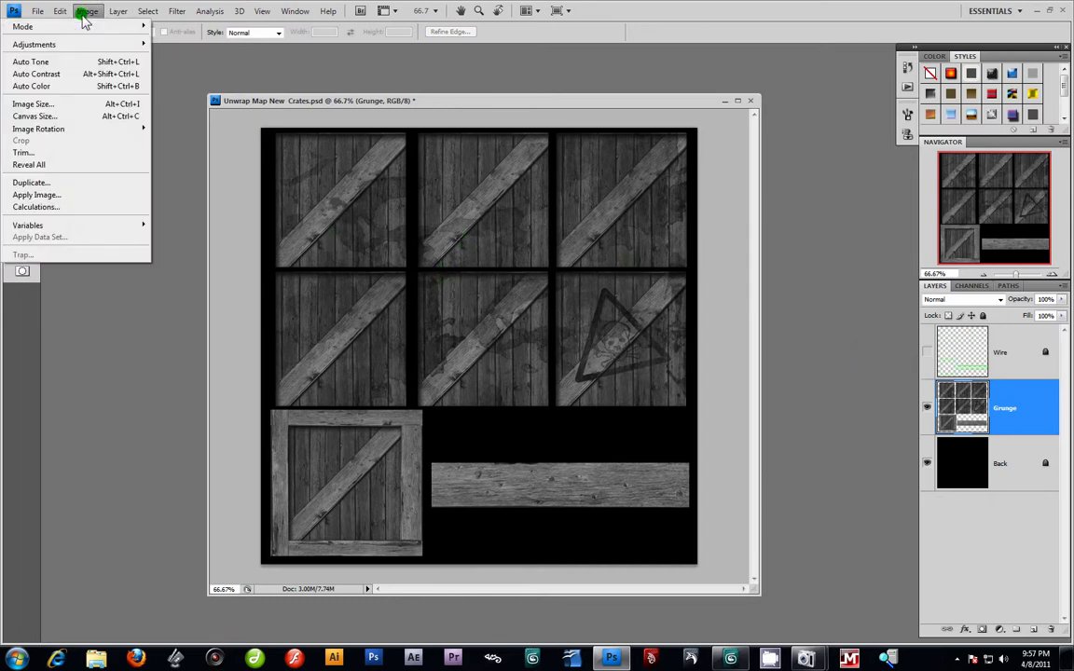
pyautogui.moveTo(79, 44)
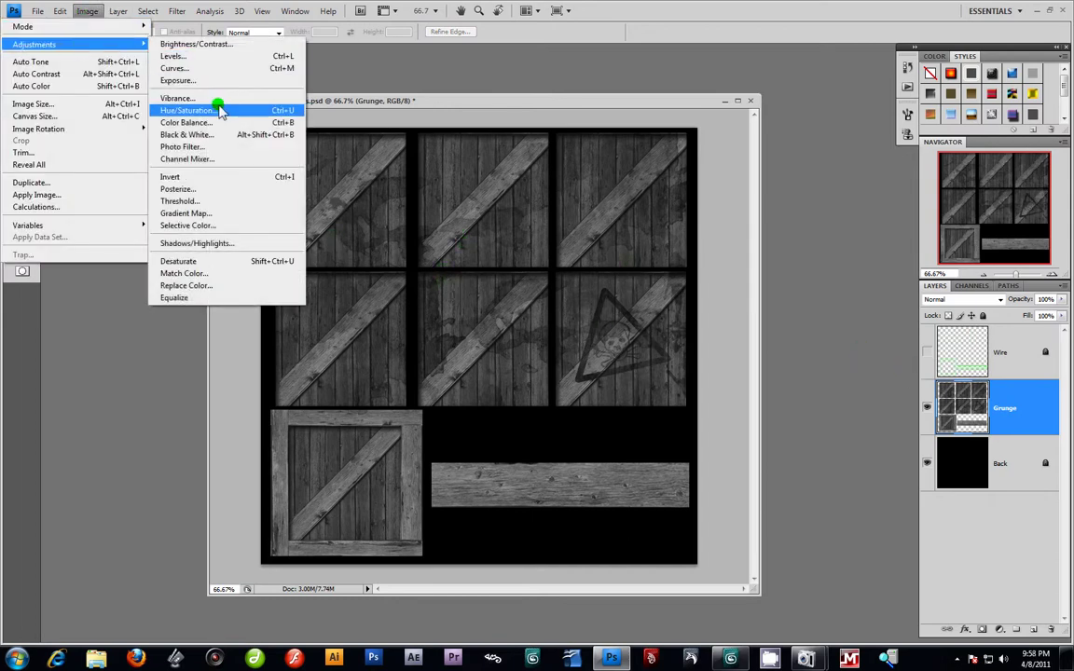
pyautogui.click(213, 57)
pyautogui.moveTo(488, 422); pyautogui.dragTo(515, 421)
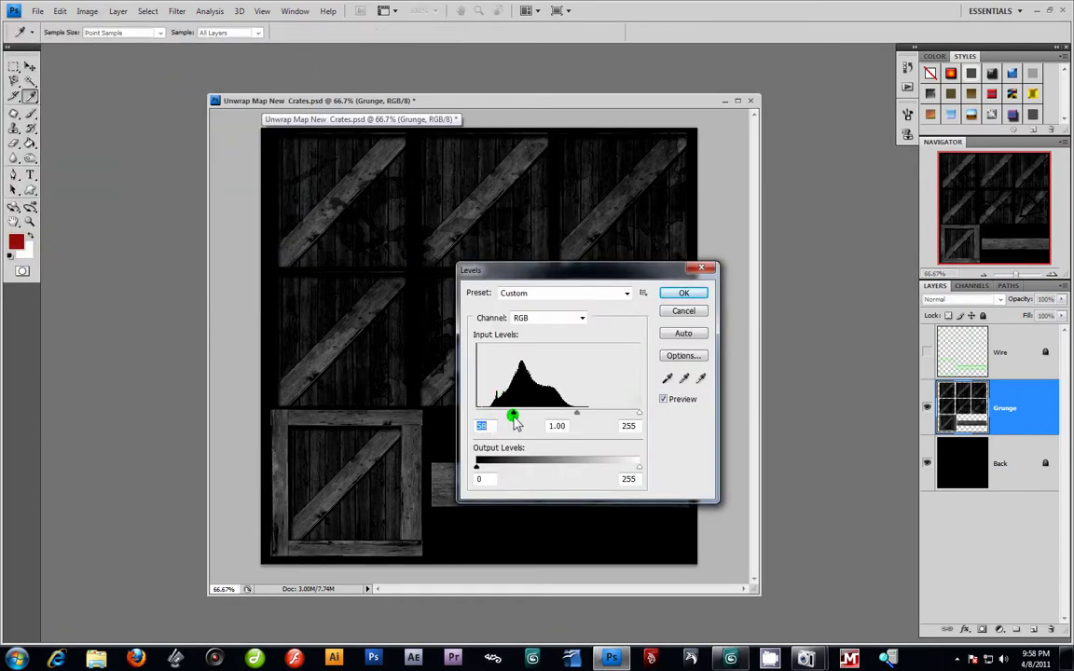
pyautogui.moveTo(639, 413); pyautogui.dragTo(613, 411)
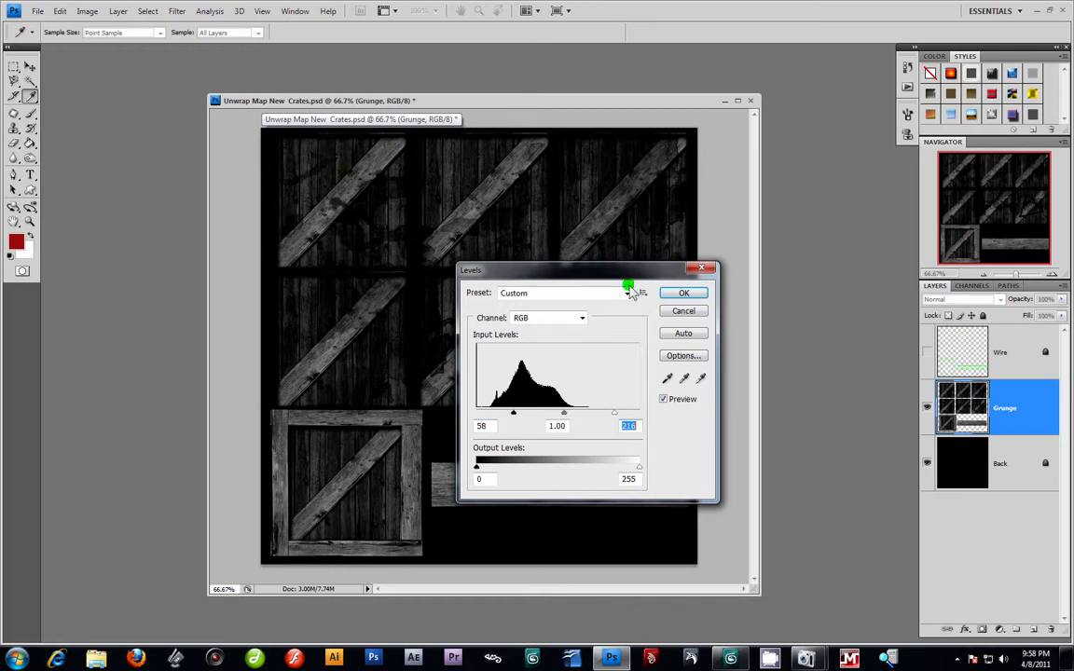
pyautogui.moveTo(633, 270); pyautogui.dragTo(484, 320)
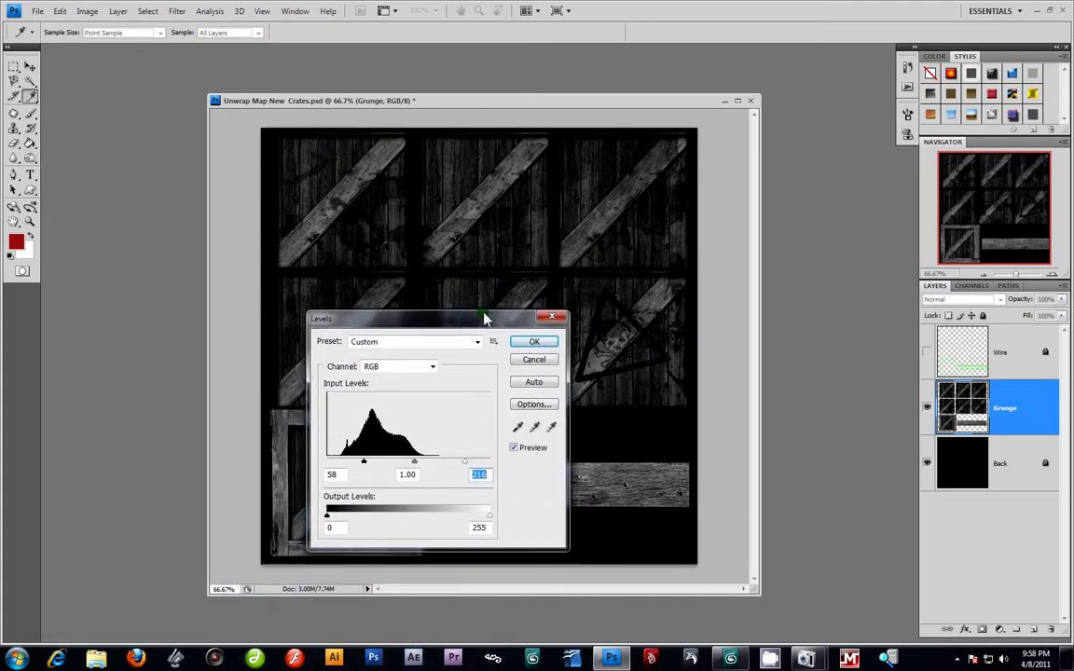
pyautogui.click(536, 343)
pyautogui.press('m')
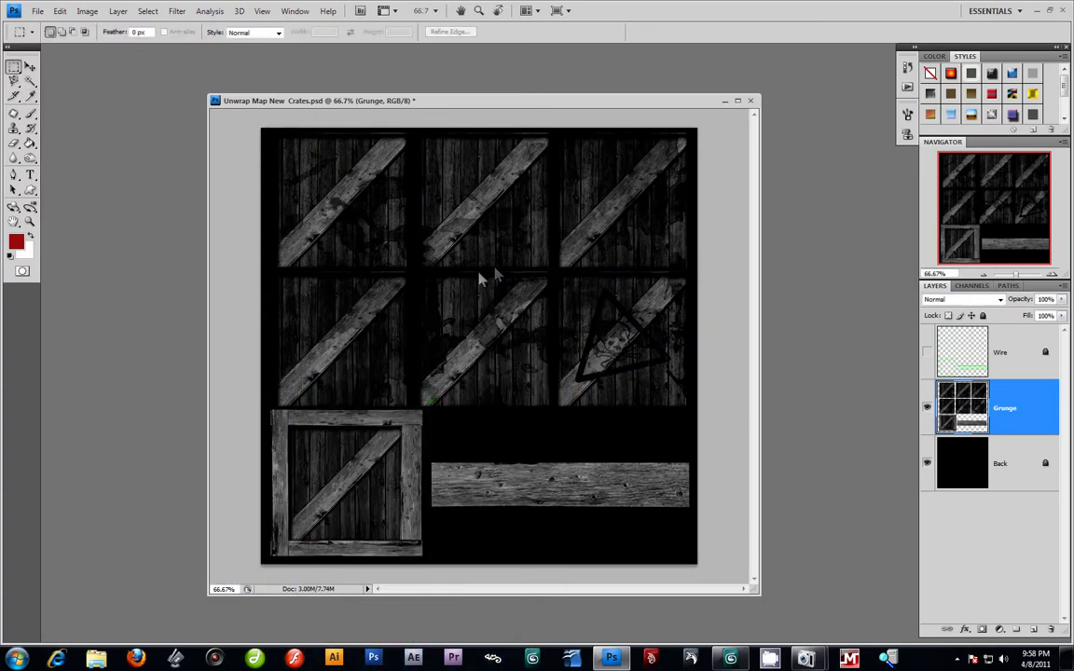
pyautogui.click(37, 11)
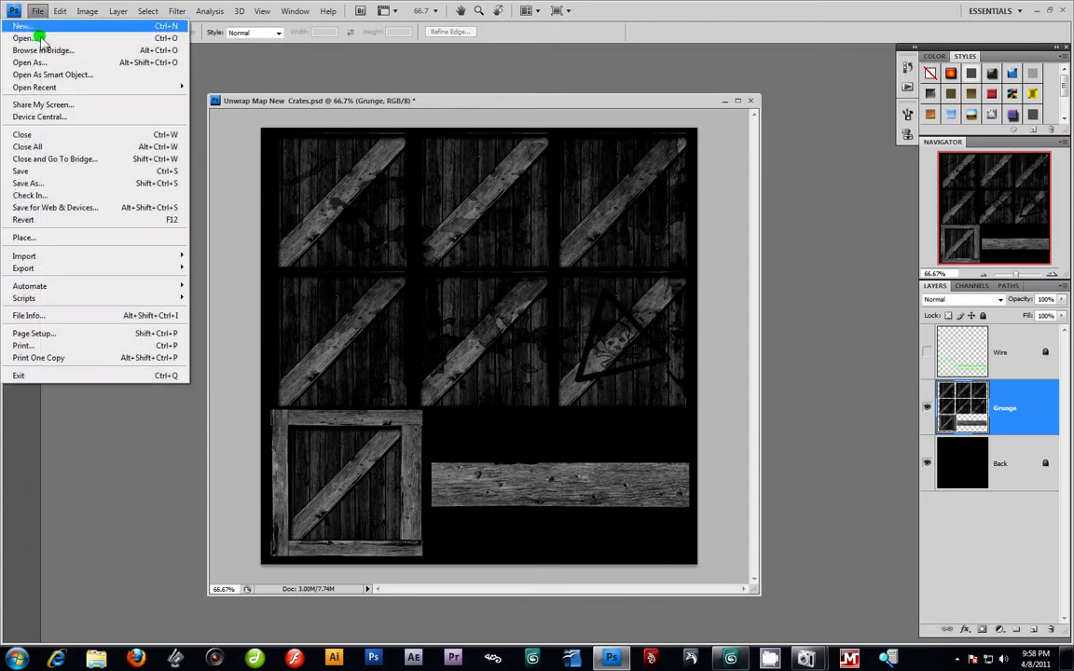
# Step: Save the texture as JPEG 'New crate spec1.jpg' in Texture Maps at quality 12 Maximum
pyautogui.click(56, 185)
pyautogui.click(630, 332)
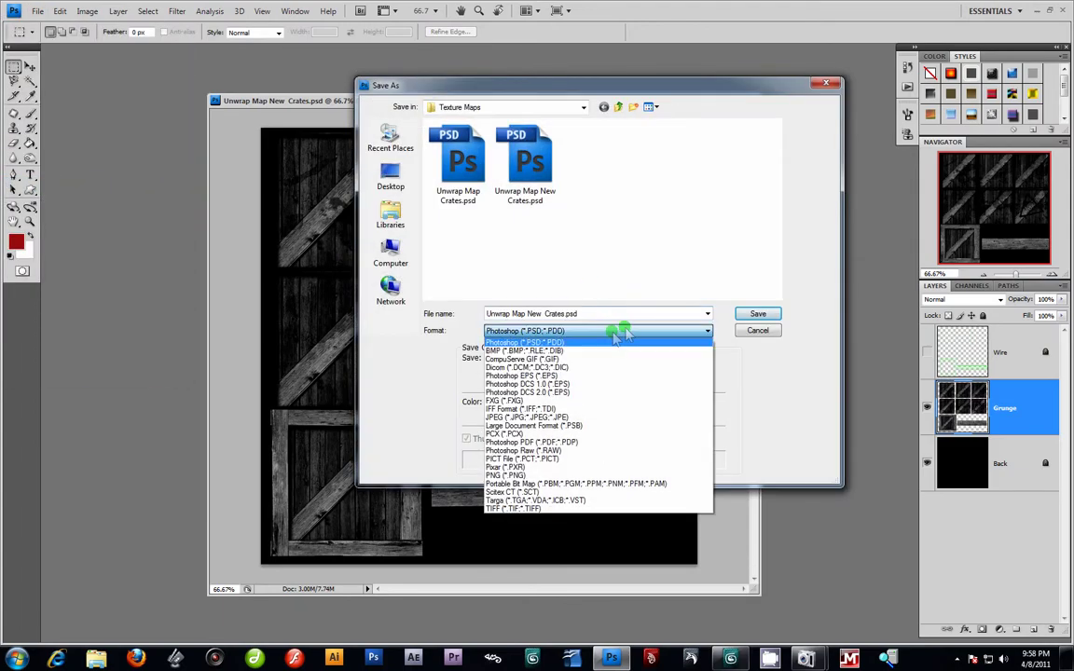
pyautogui.click(539, 418)
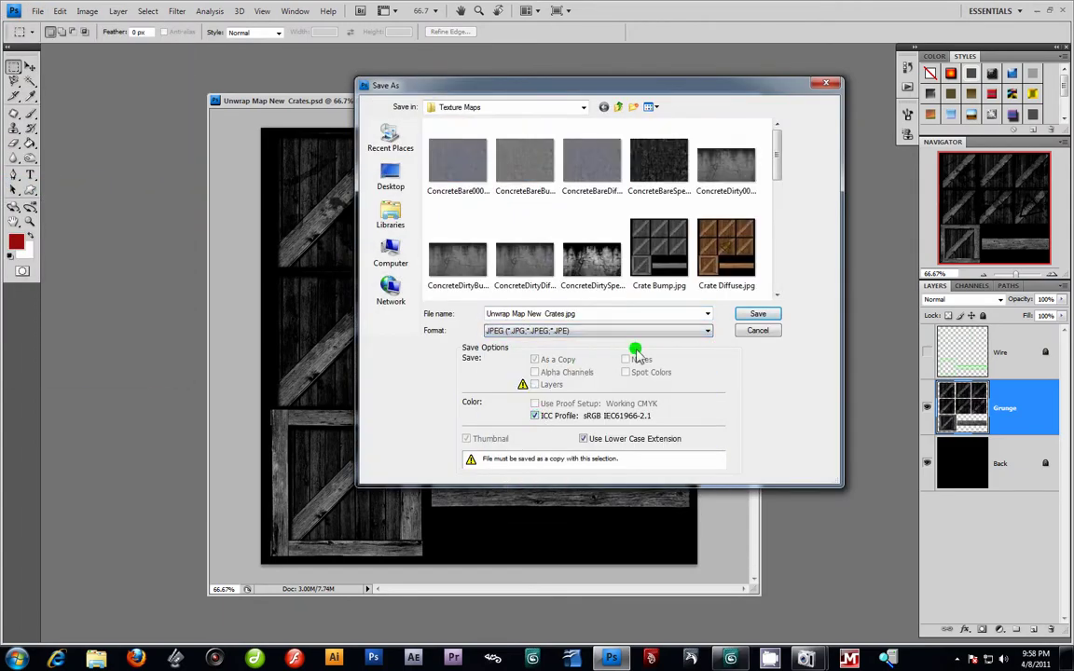
pyautogui.moveTo(780, 163); pyautogui.dragTo(671, 229)
pyautogui.click(668, 215)
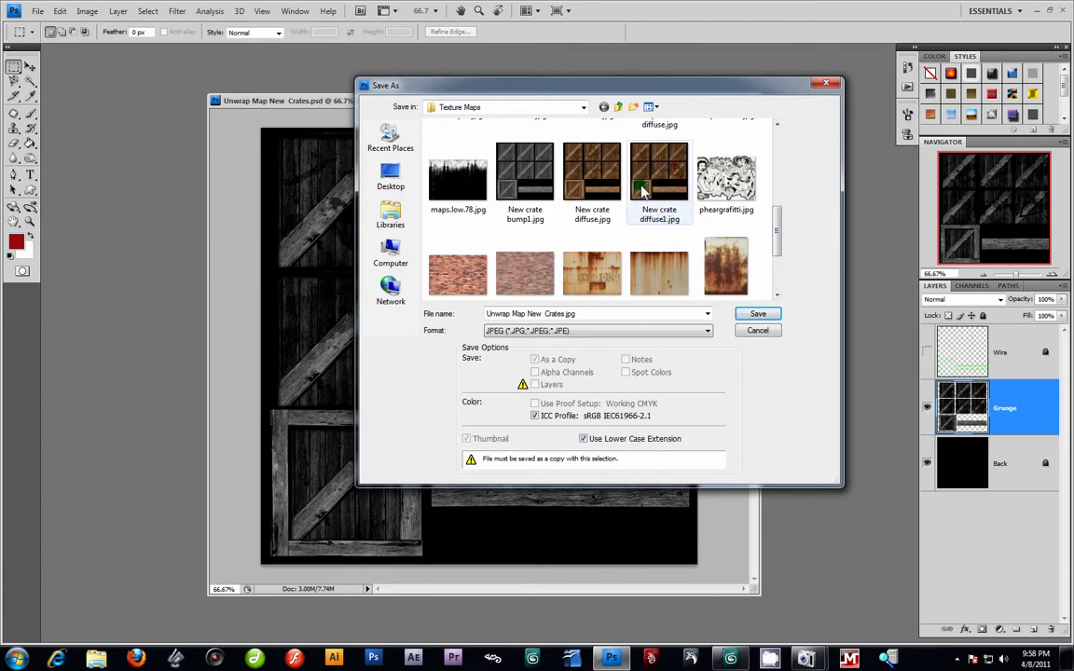
pyautogui.click(539, 314)
pyautogui.doubleClick(540, 315)
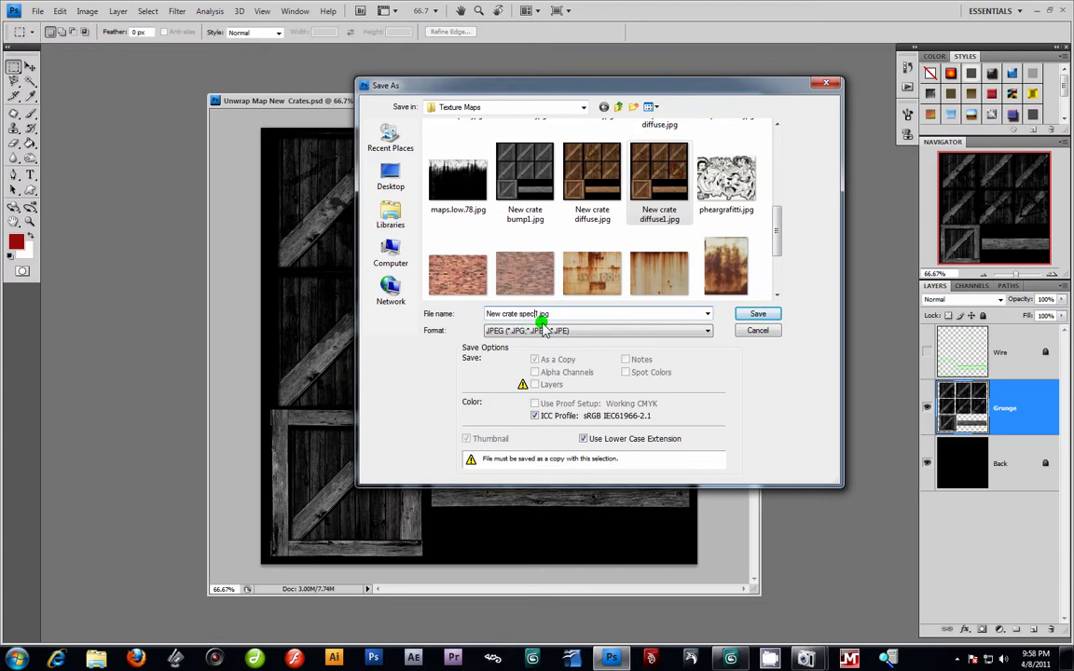
pyautogui.click(758, 314)
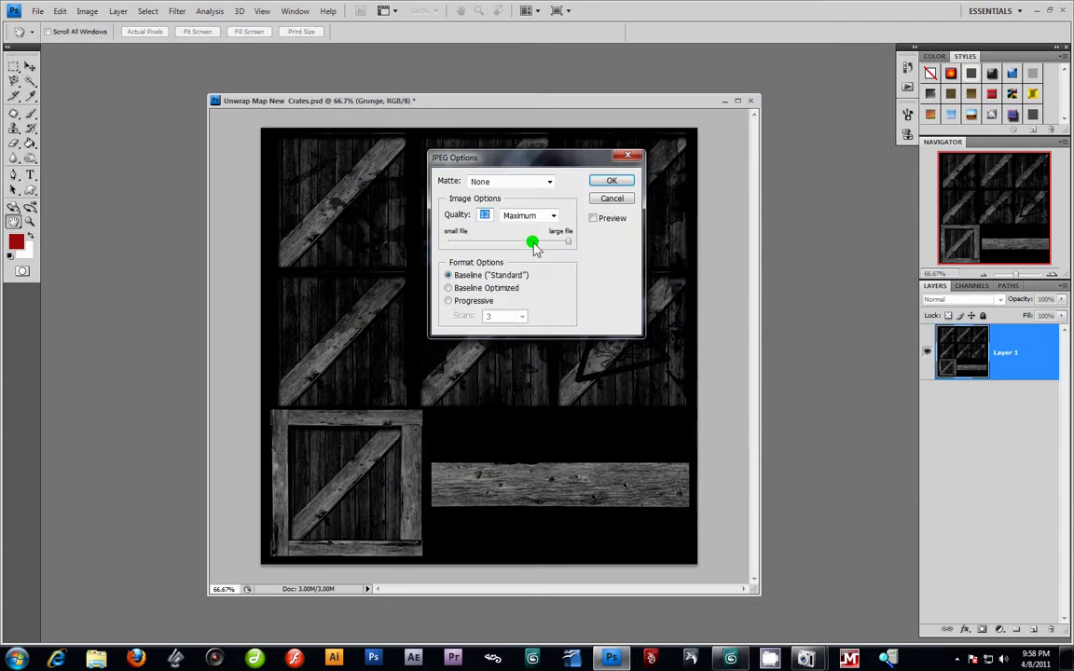
pyautogui.click(609, 179)
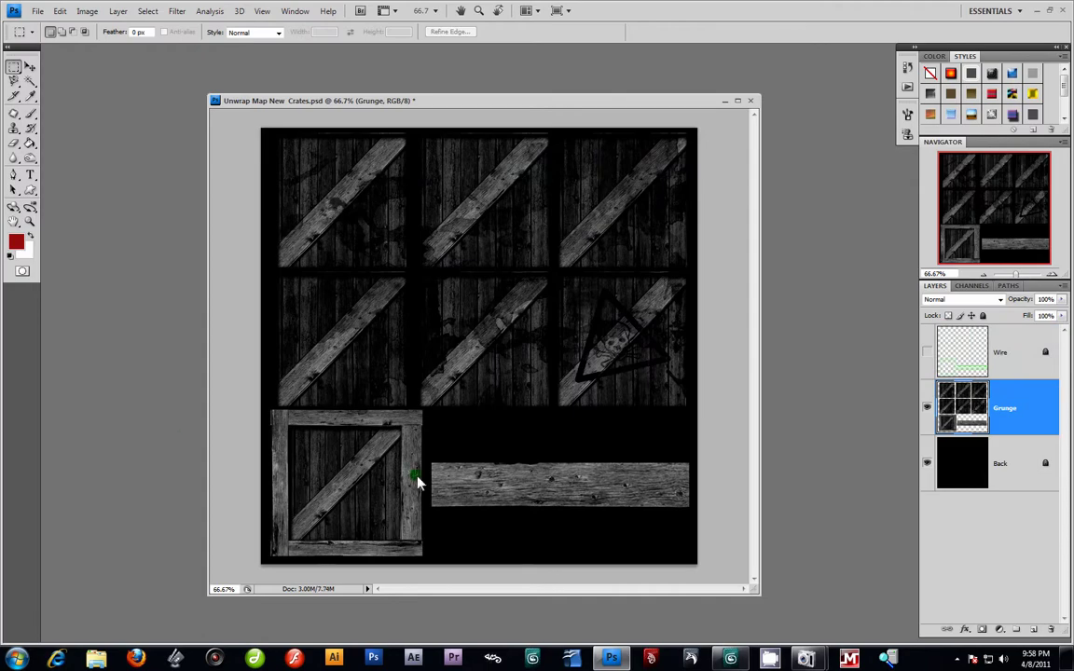
# Step: Switch to 3ds Max, select the lower-left crate, and open the Material Editor with M
pyautogui.click(691, 658)
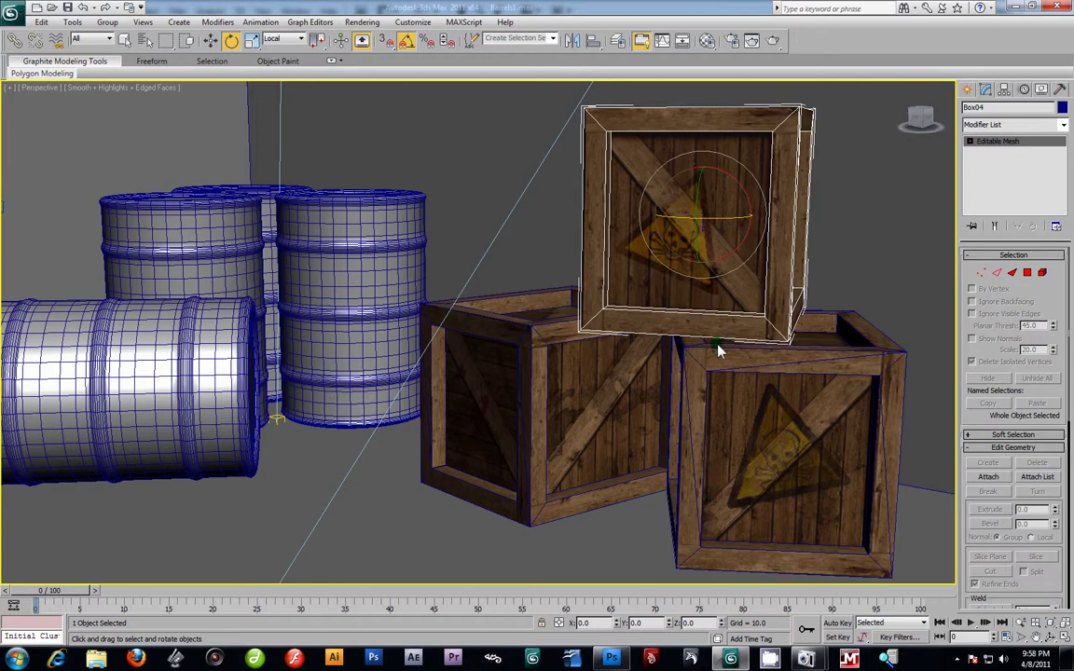
pyautogui.click(548, 410)
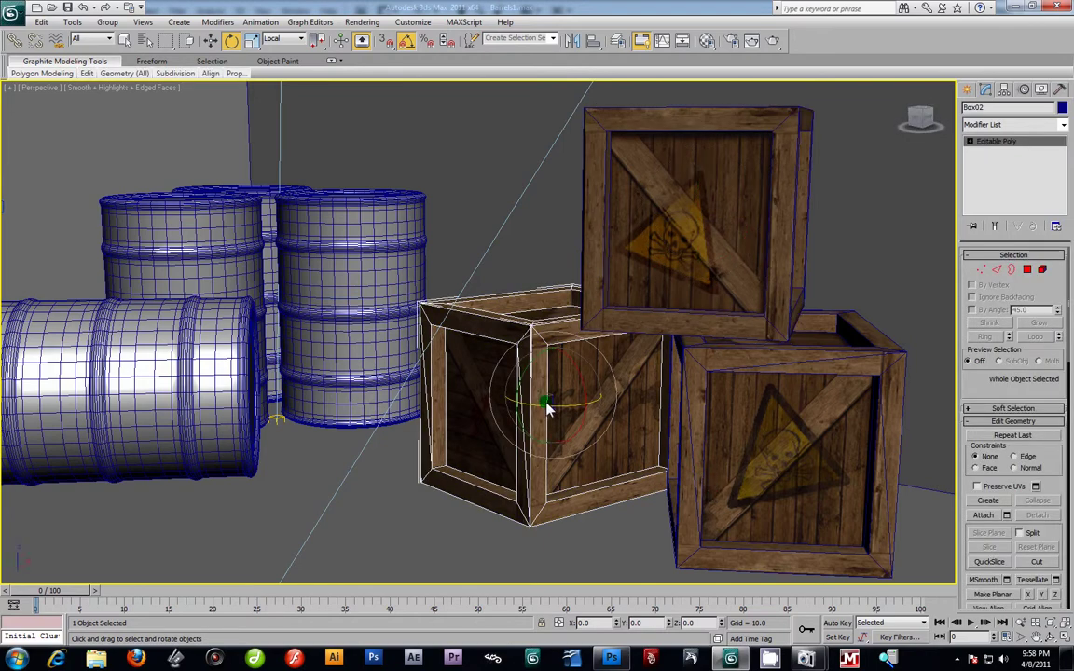
pyautogui.press('m')
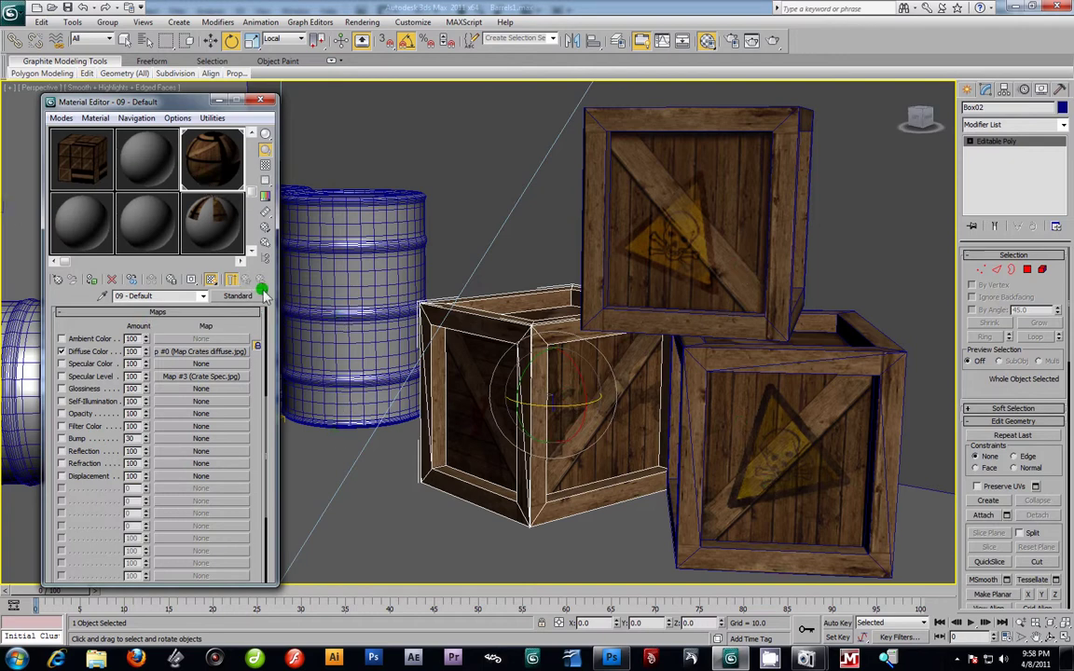
# Step: Open the Crate 2 sub-material of the crate multi-material and expand its Maps list
pyautogui.click(233, 236)
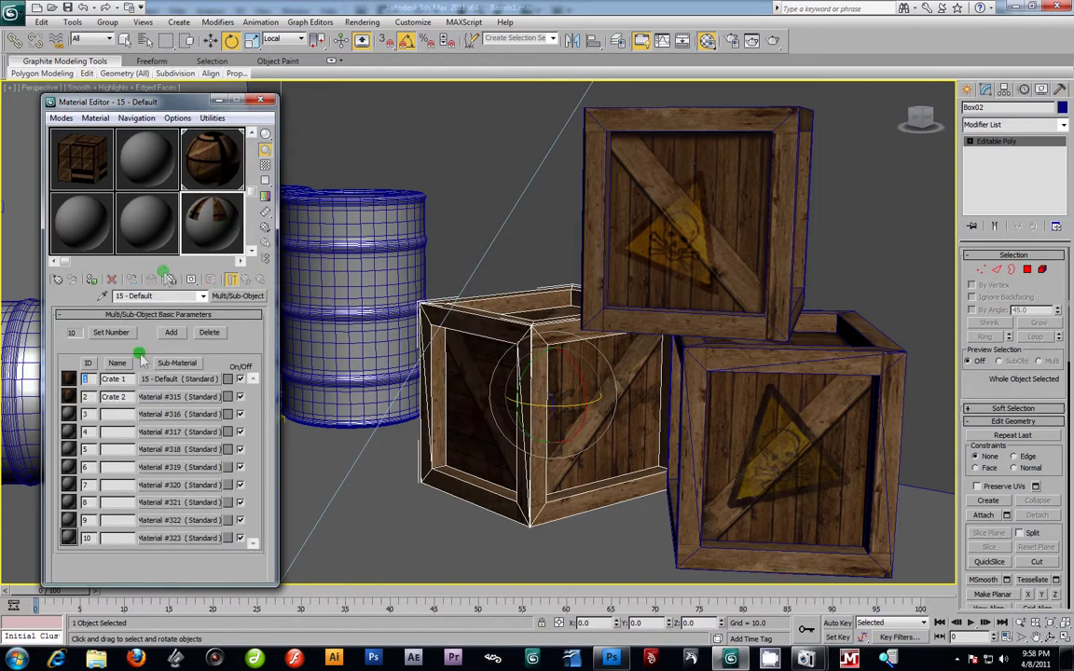
pyautogui.click(141, 396)
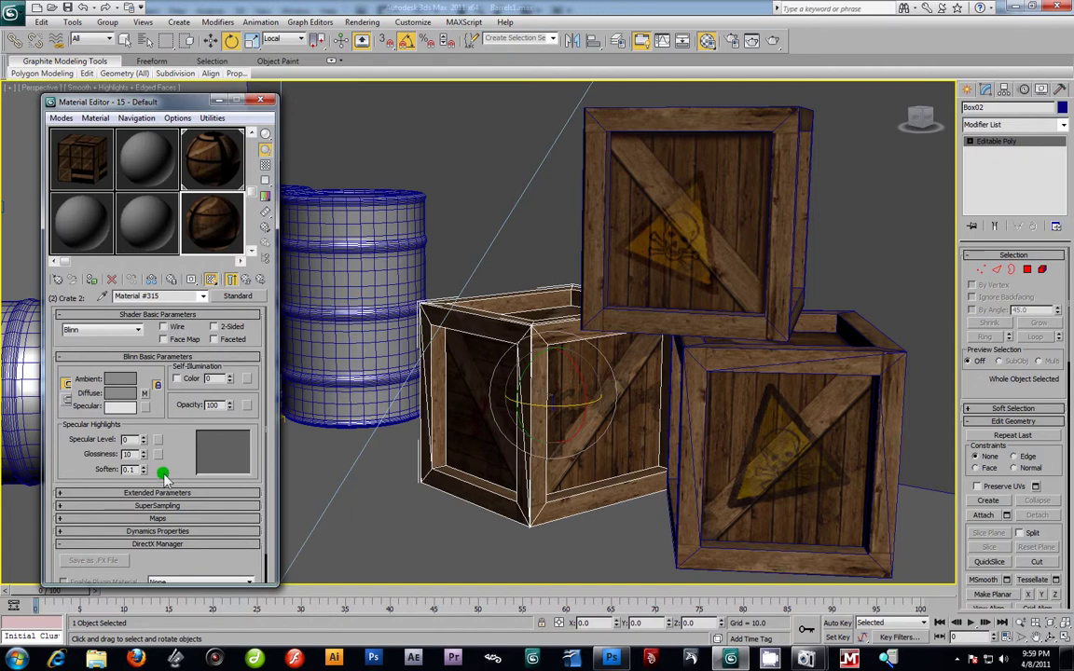
pyautogui.click(144, 393)
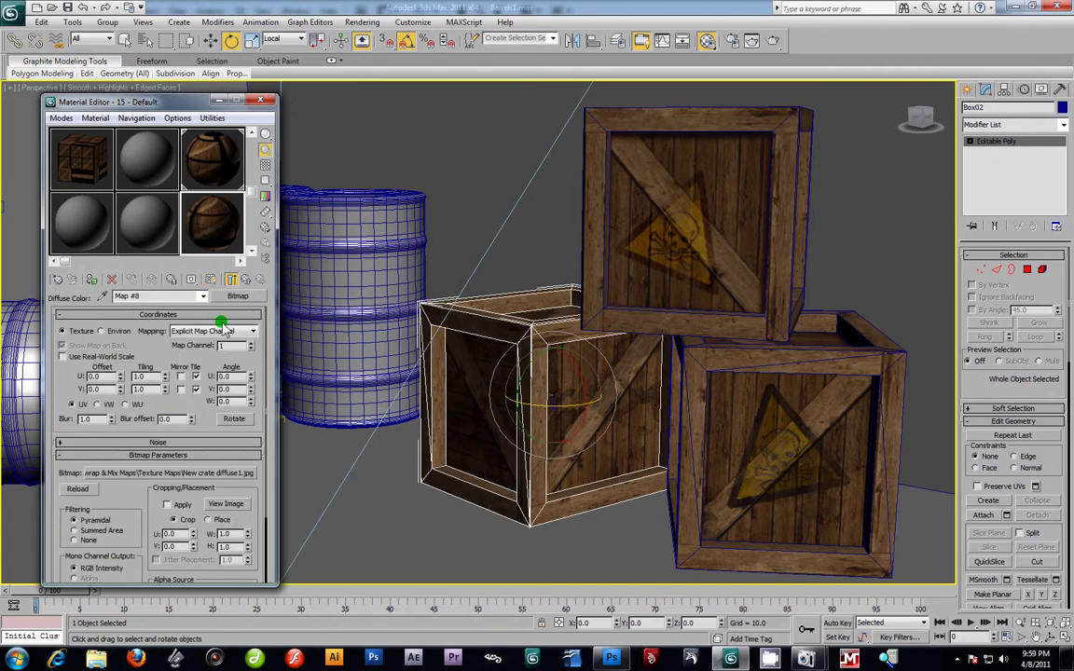
pyautogui.click(245, 280)
pyautogui.click(244, 281)
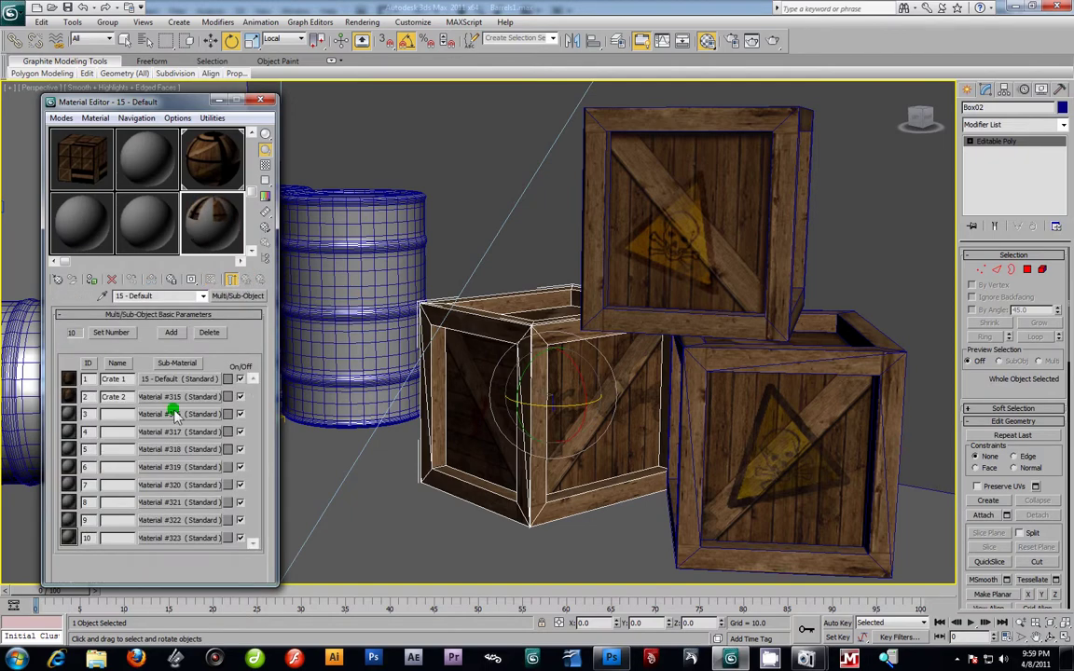
pyautogui.click(176, 399)
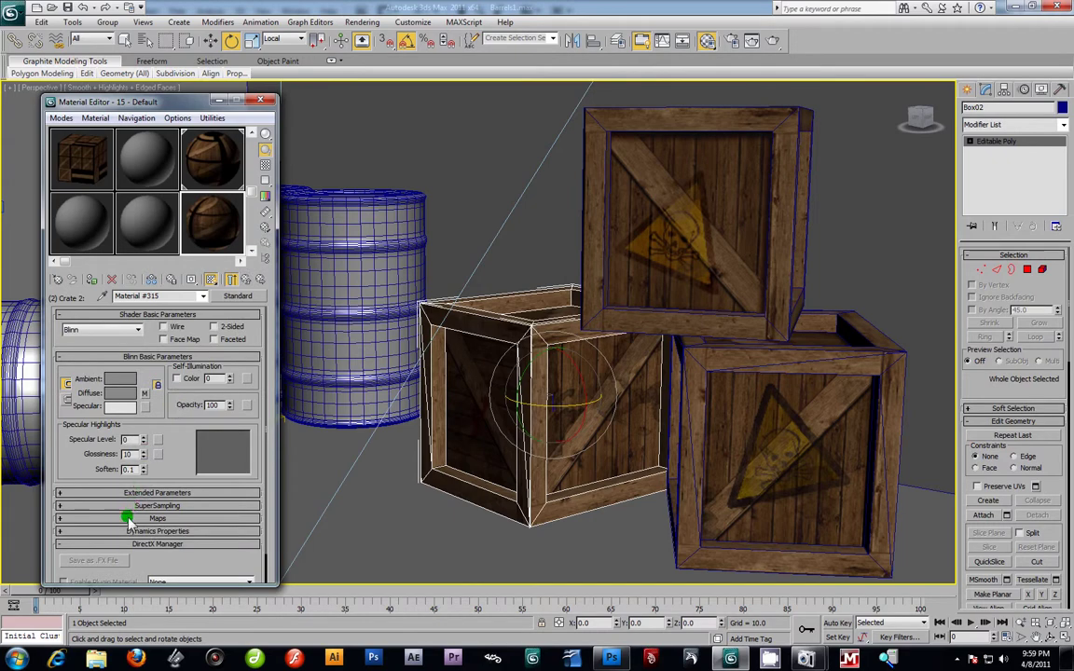
pyautogui.click(128, 512)
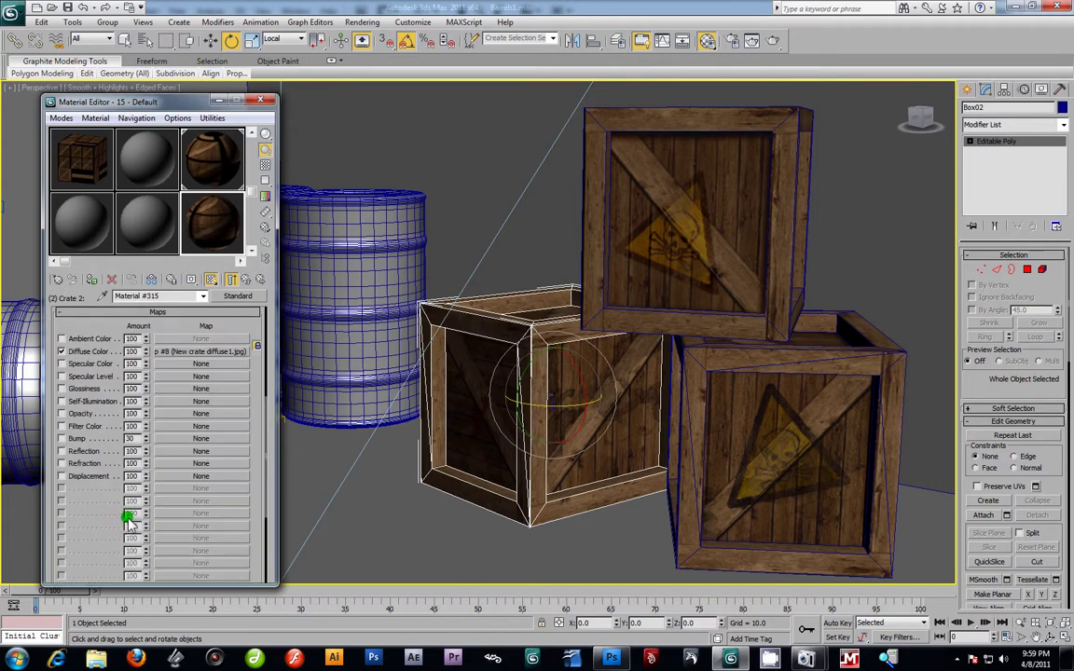
# Step: Assign New crate spec1.jpg as a Bitmap to Crate 2's Specular Level map
pyautogui.click(201, 376)
pyautogui.doubleClick(425, 182)
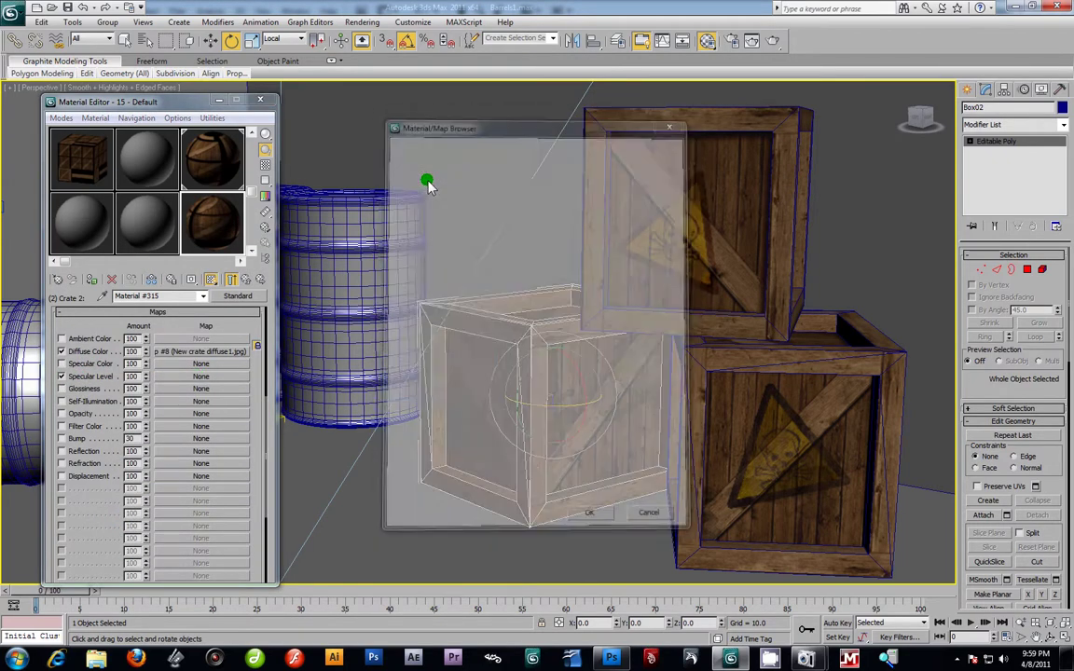
pyautogui.moveTo(484, 119); pyautogui.dragTo(492, 190)
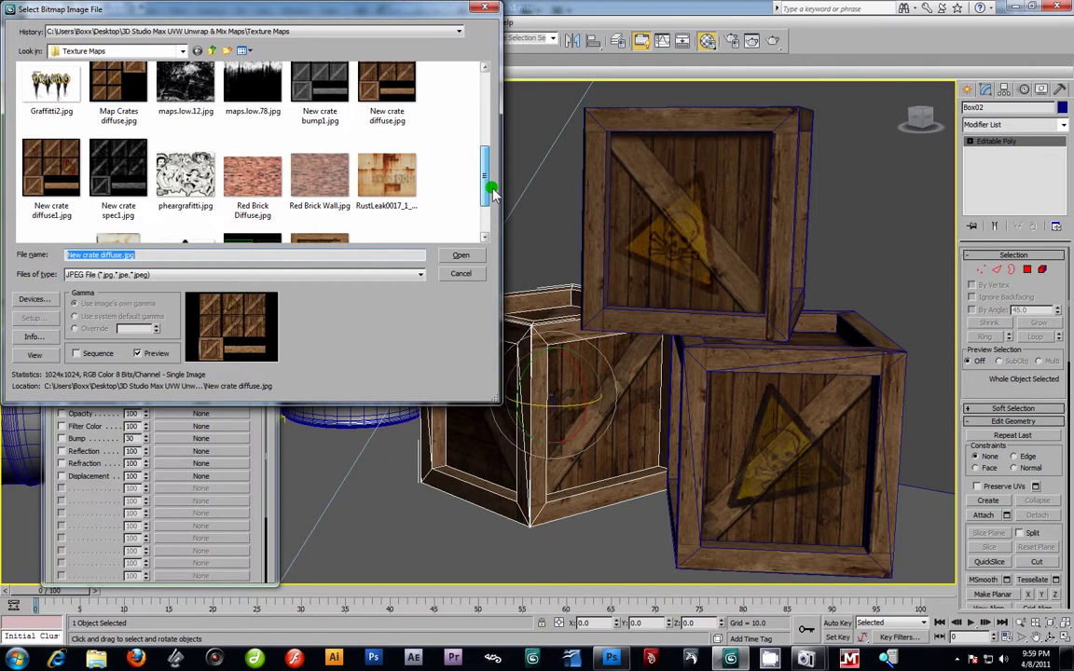
pyautogui.click(117, 171)
pyautogui.click(452, 255)
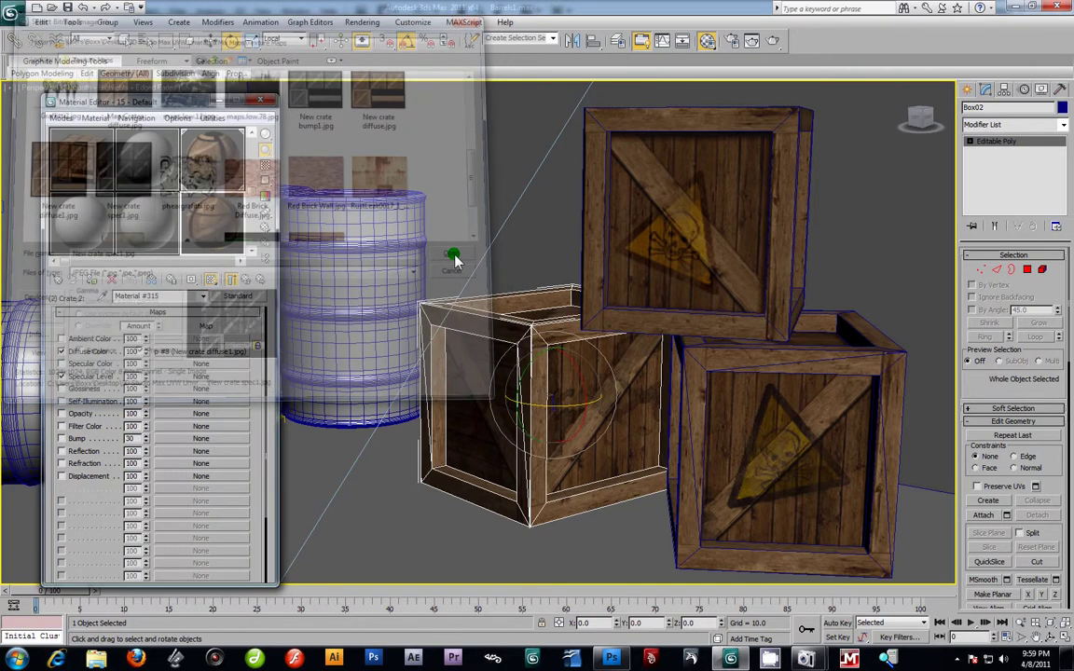
pyautogui.doubleClick(211, 232)
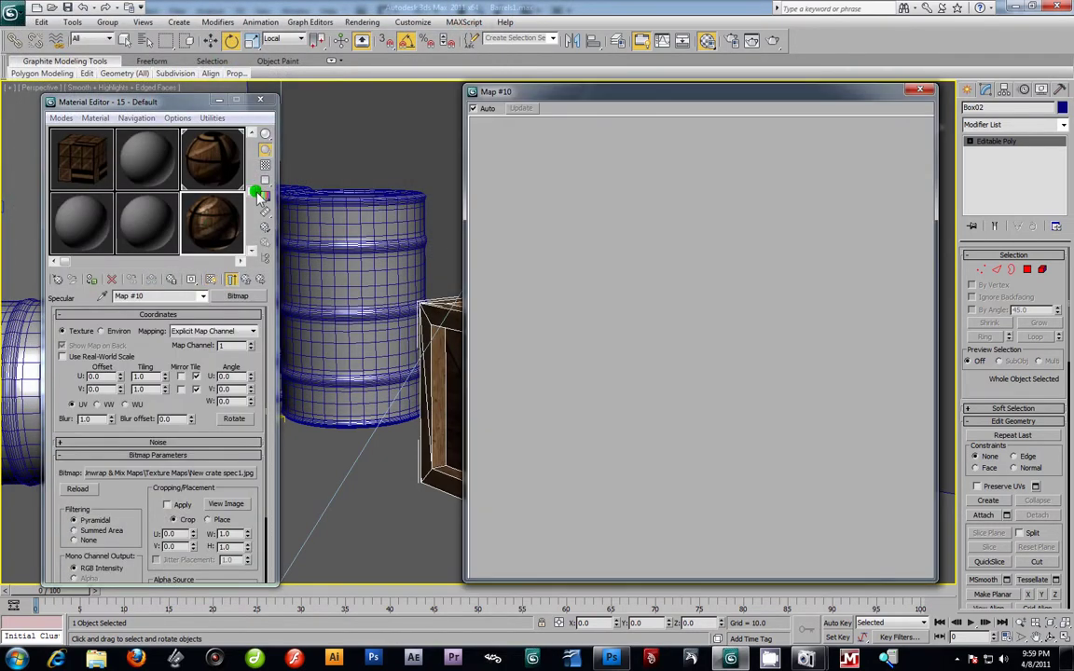
pyautogui.moveTo(266, 142); pyautogui.dragTo(266, 137)
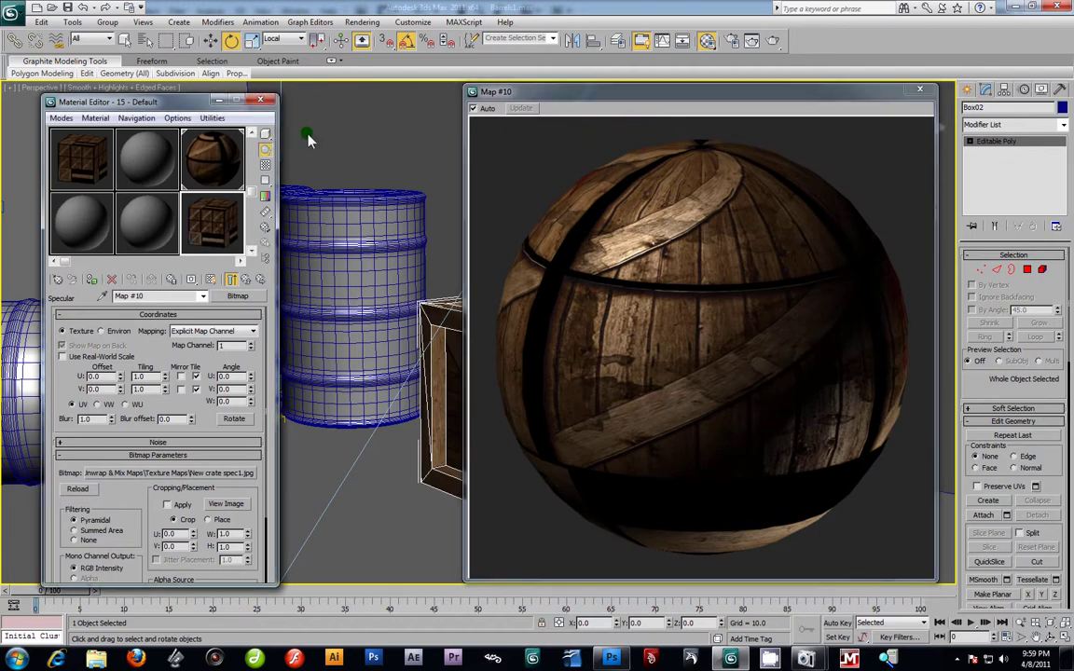
# Step: Enable Show Shaded Material in Viewport for Crate 2 and switch on its Specular Level map
pyautogui.click(253, 282)
pyautogui.click(252, 282)
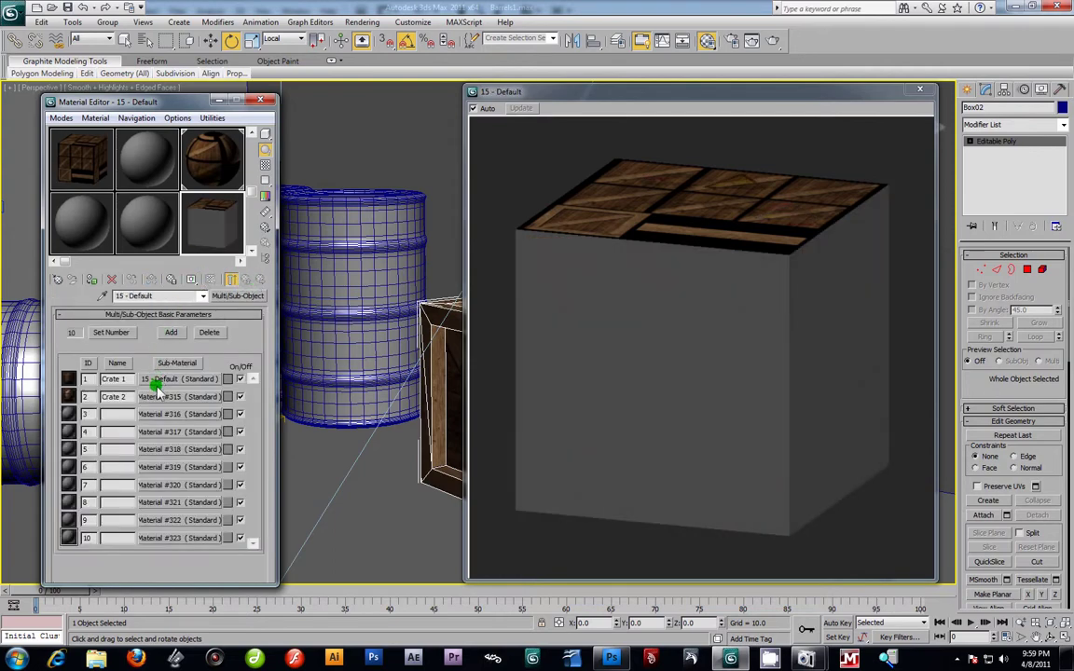
pyautogui.click(158, 396)
pyautogui.click(211, 280)
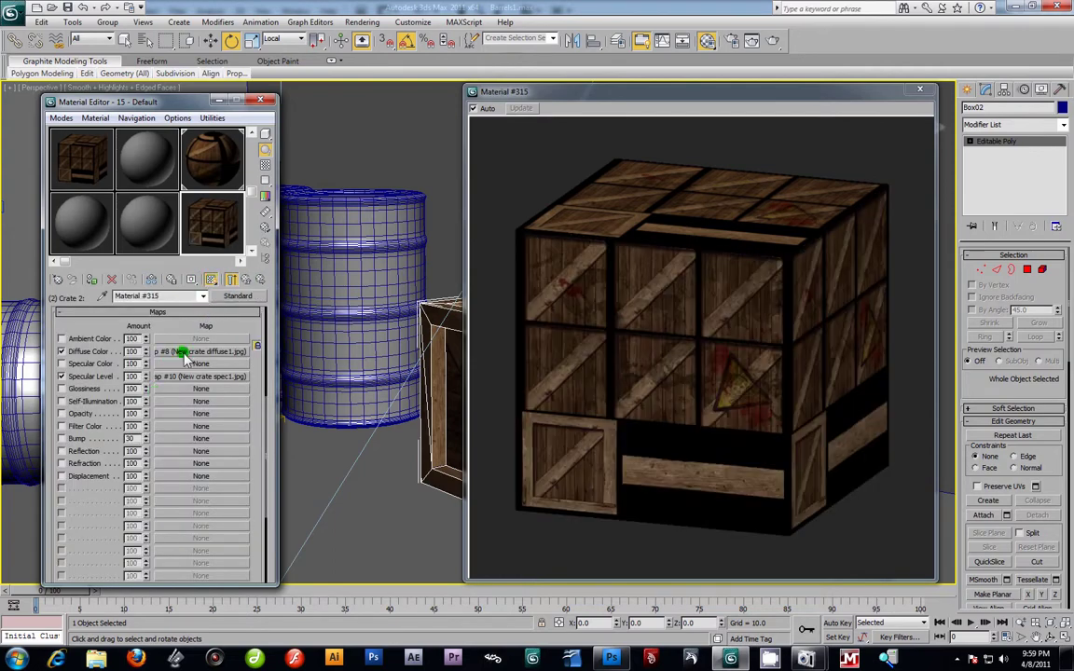
pyautogui.click(59, 377)
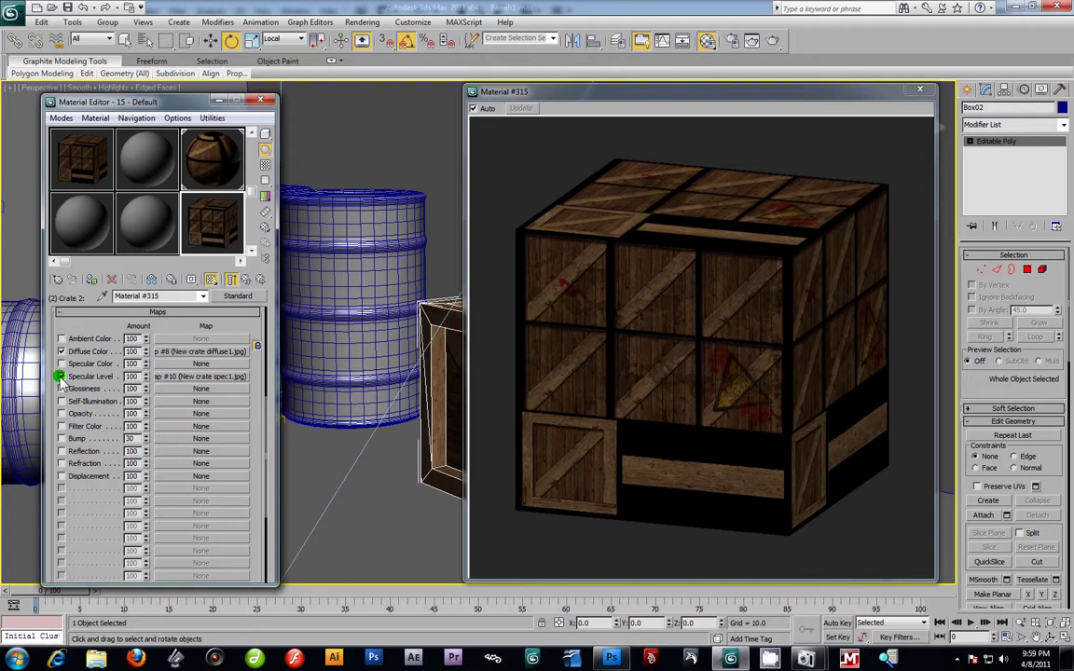
# Step: Enable Bump and load New crate bump1.jpg as its Bitmap map
pyautogui.click(60, 438)
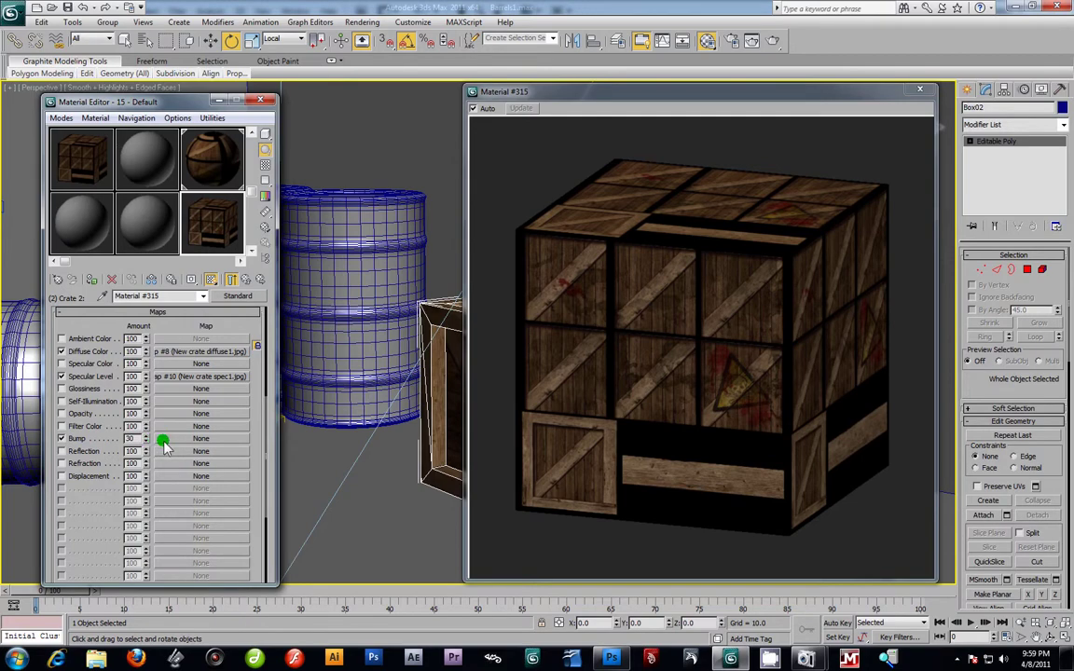
pyautogui.click(164, 441)
pyautogui.doubleClick(421, 184)
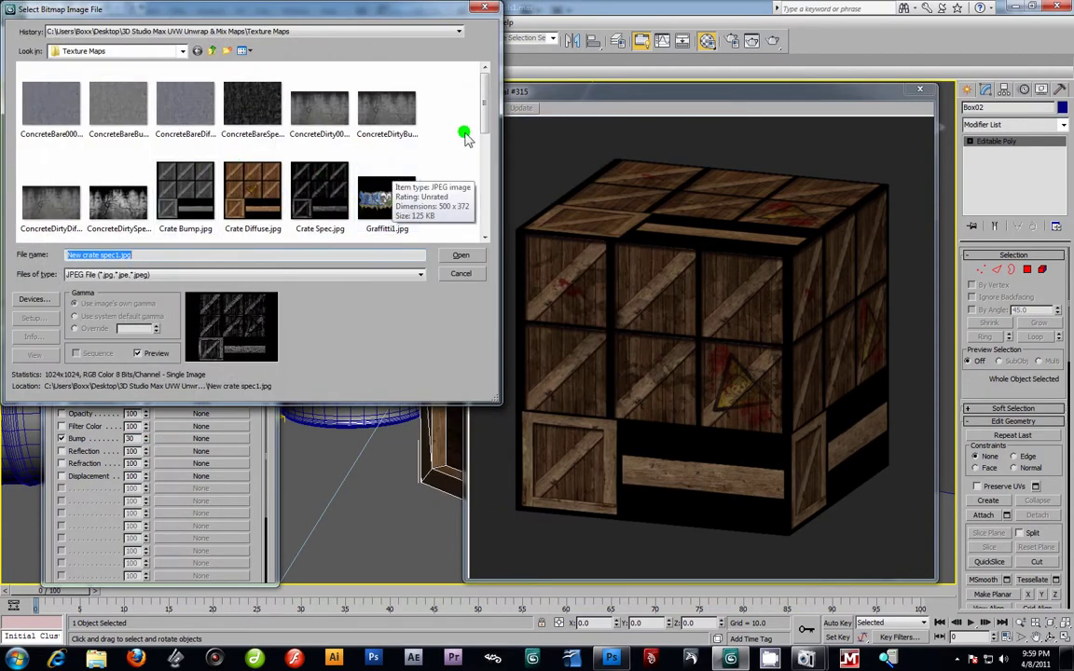
pyautogui.moveTo(486, 101); pyautogui.dragTo(483, 168)
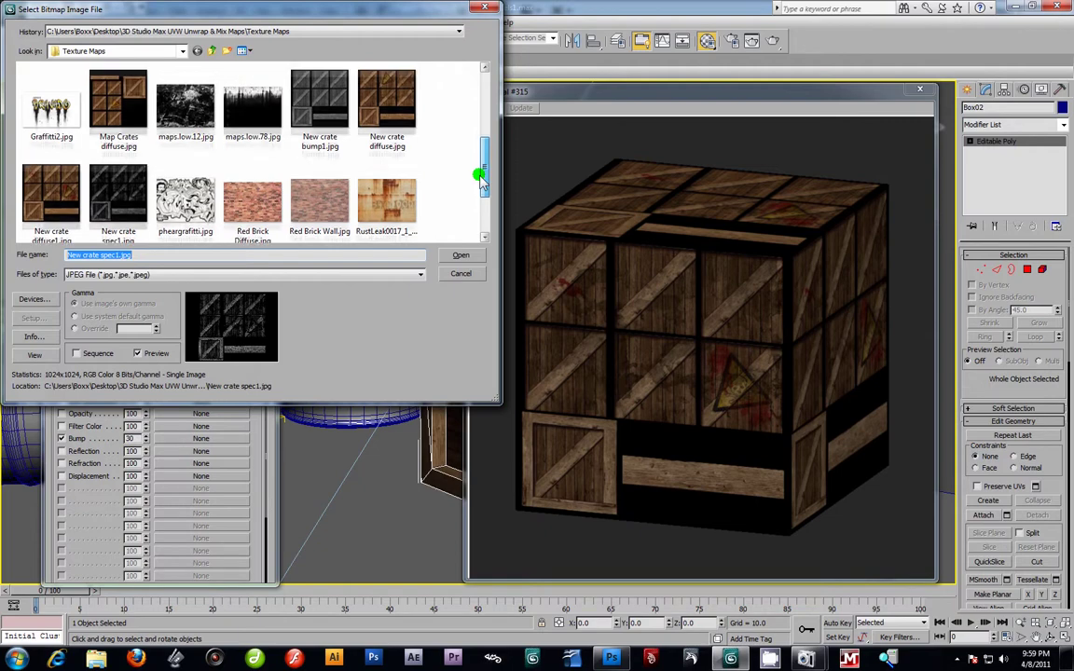
pyautogui.click(333, 133)
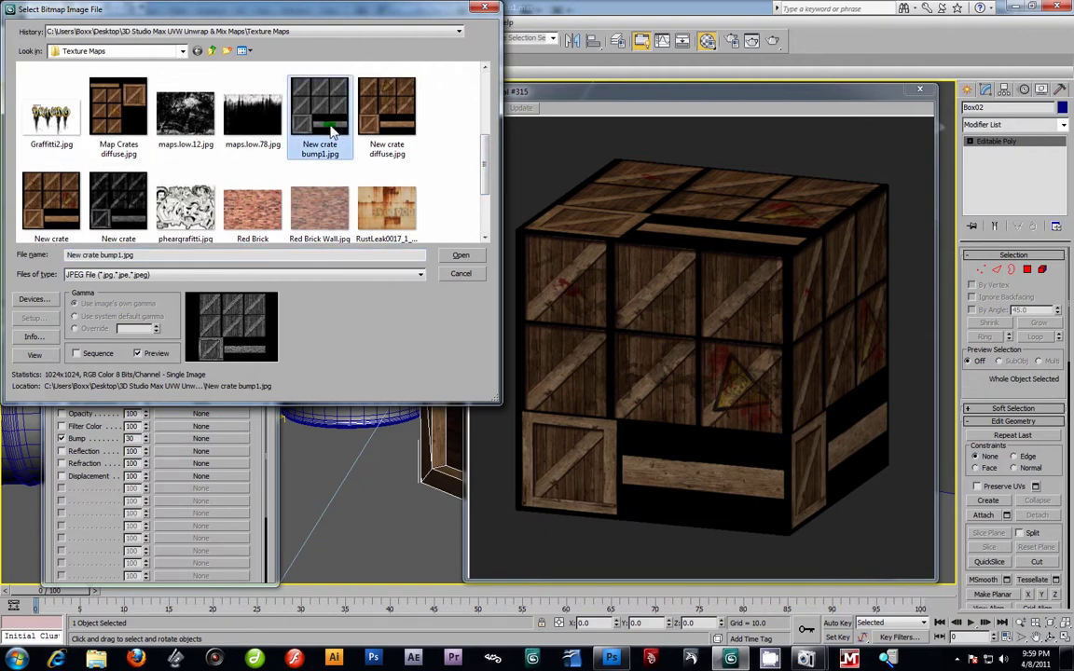
pyautogui.click(460, 254)
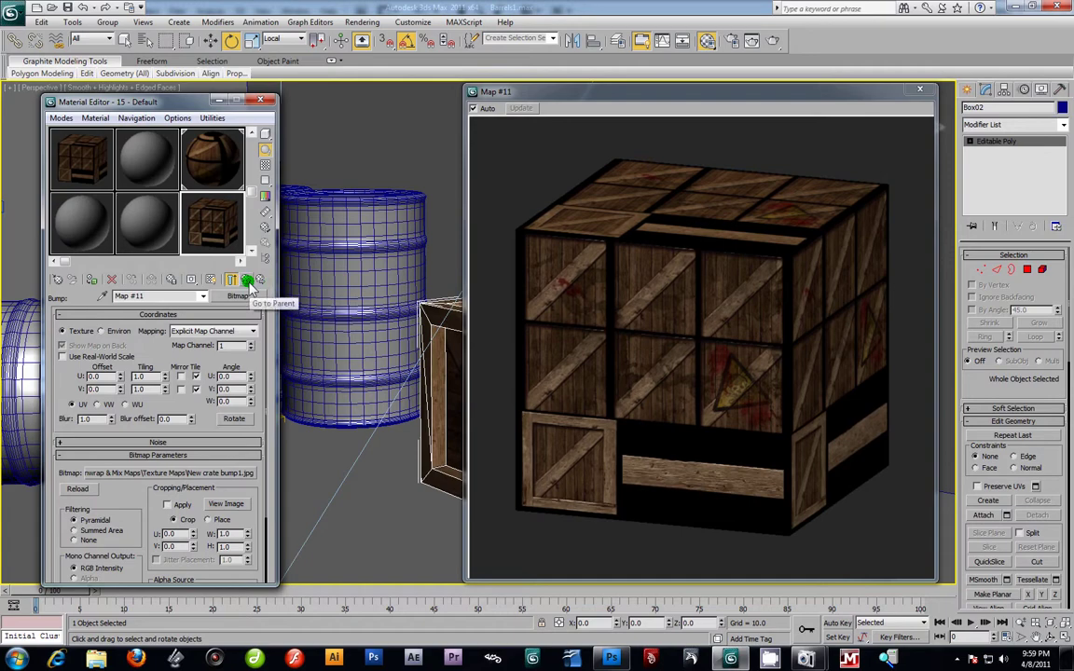
# Step: Go back up through Material #315 to the Multi/Sub-Object sub-material list
pyautogui.click(247, 280)
pyautogui.click(248, 282)
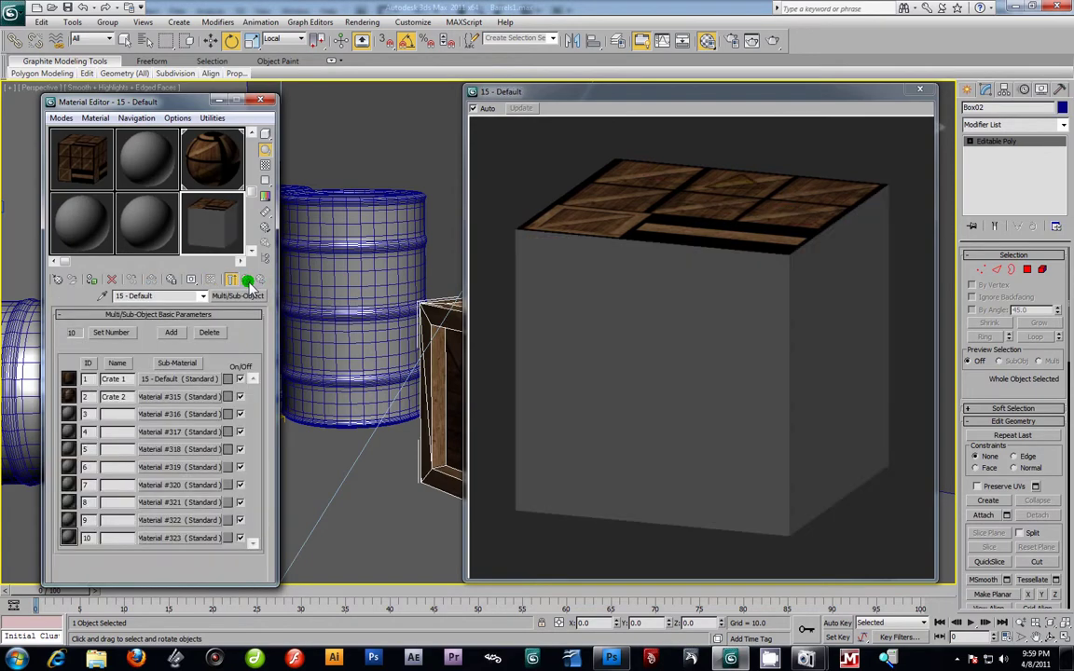
pyautogui.click(192, 396)
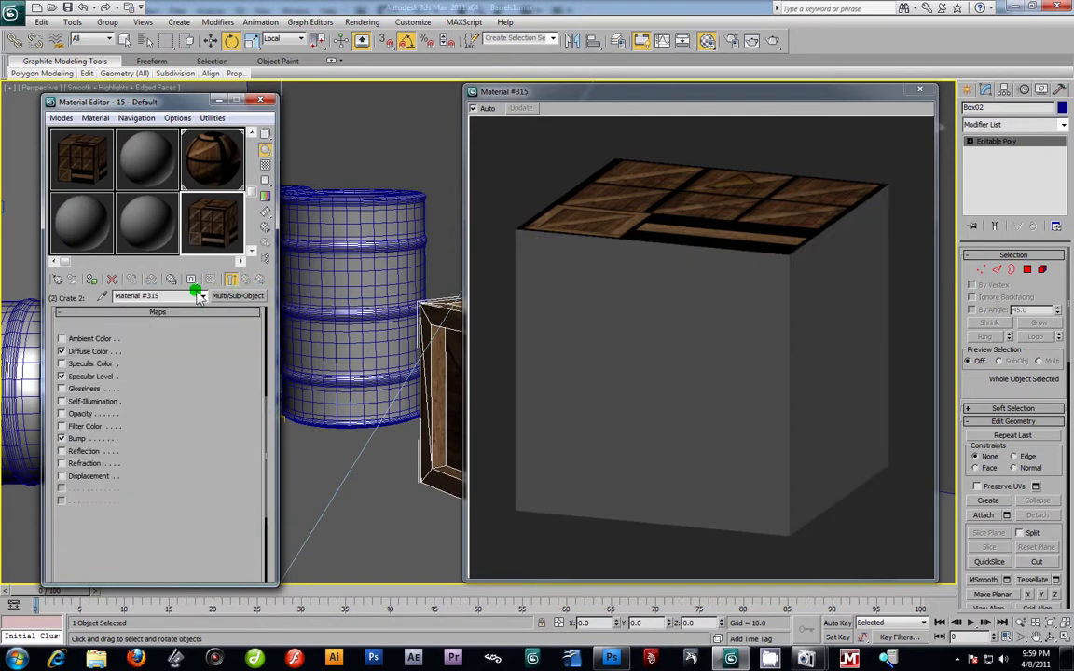
pyautogui.click(232, 280)
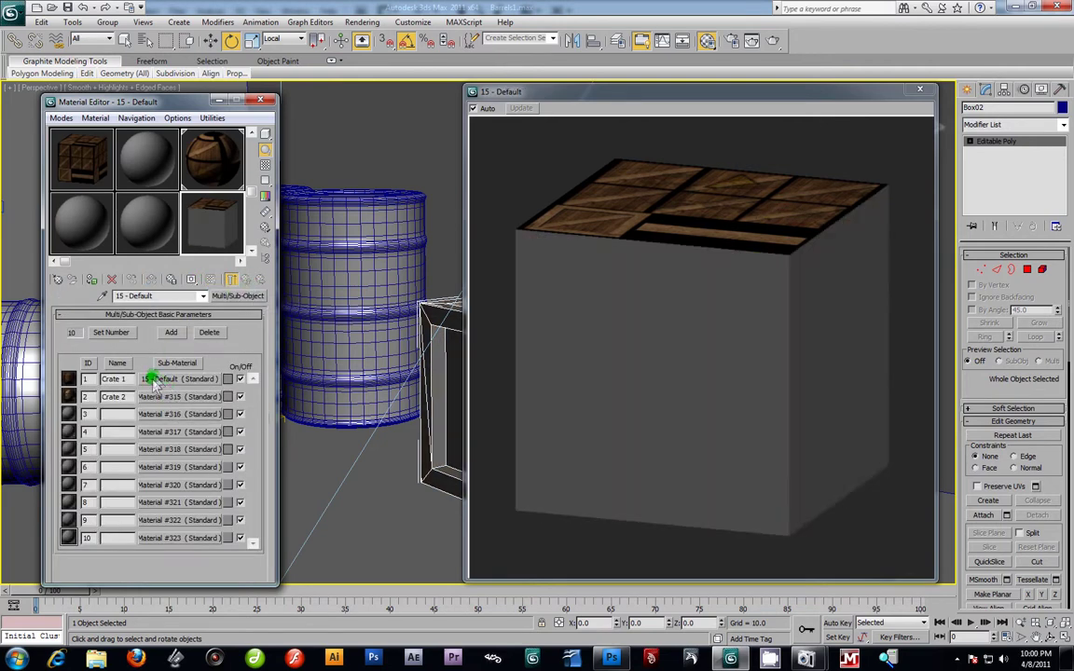
pyautogui.click(181, 397)
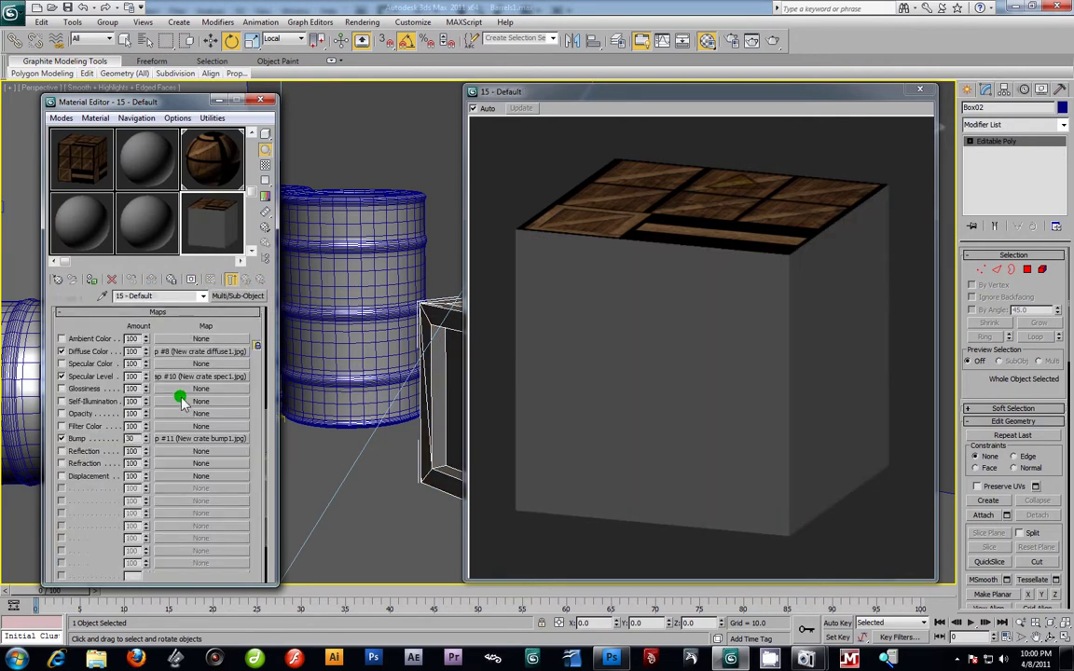
pyautogui.click(235, 280)
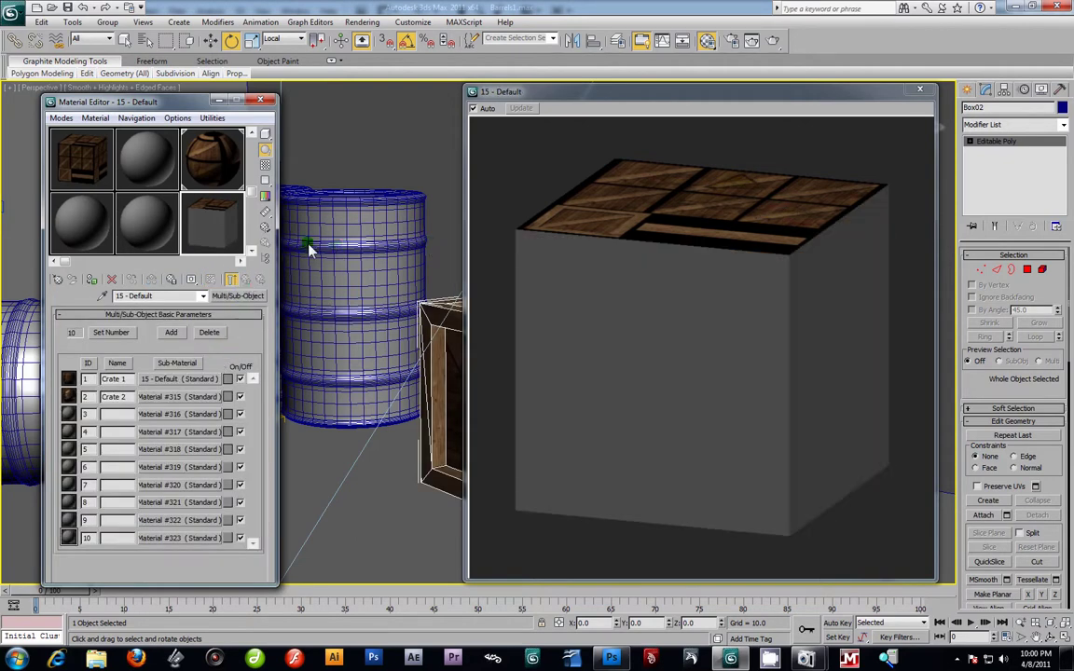
# Step: Switch the sample to a sphere, close the preview, and hide all but the selected crate
pyautogui.moveTo(261, 133); pyautogui.dragTo(283, 138)
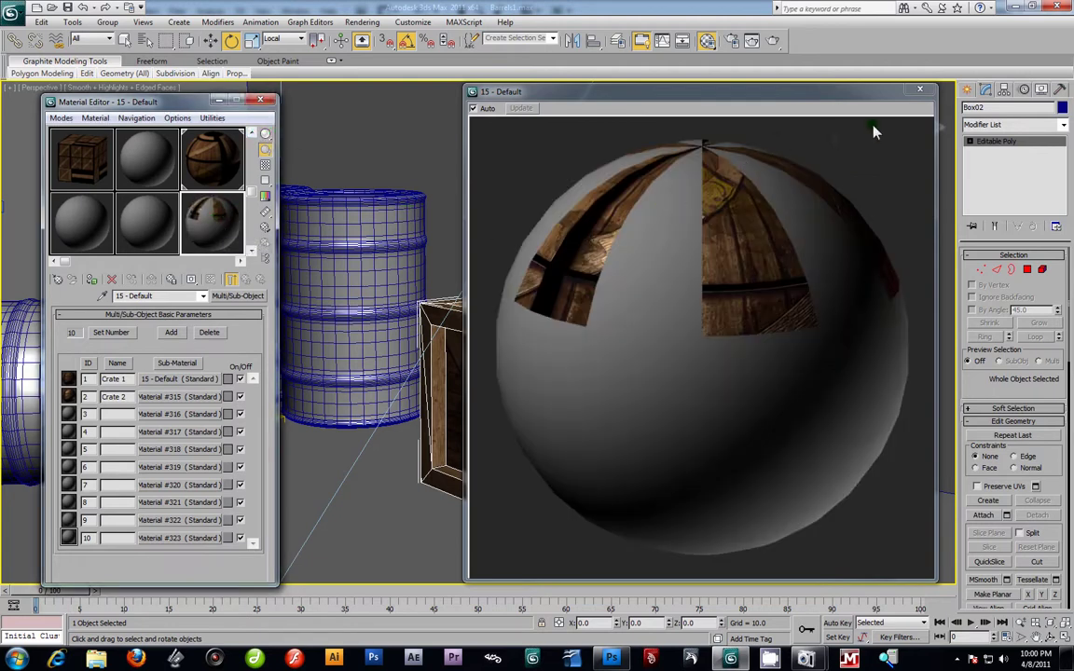
pyautogui.click(921, 89)
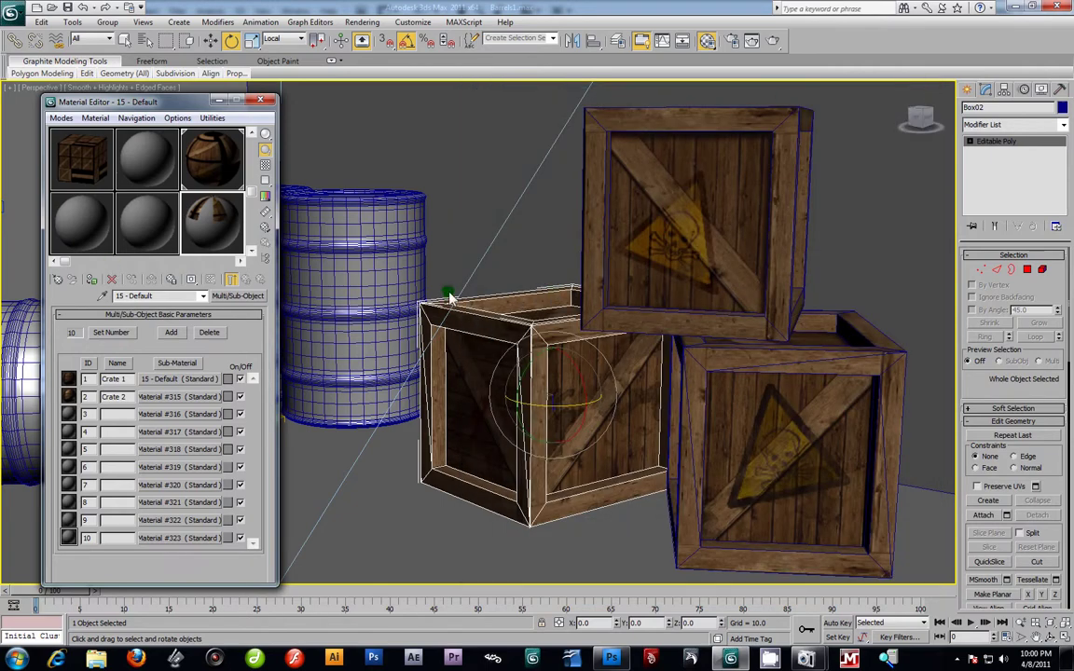
pyautogui.rightClick(565, 377)
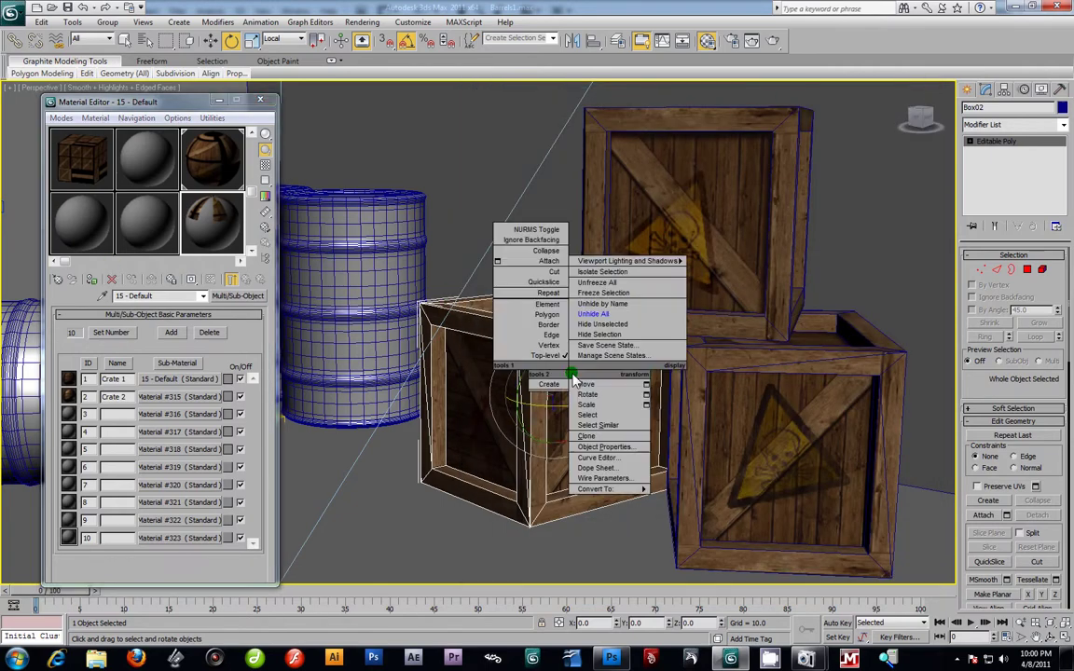
pyautogui.click(604, 326)
# Step: Orbit and zoom around the isolated crate, then render the Perspective view
pyautogui.scroll(5, 610, 334)
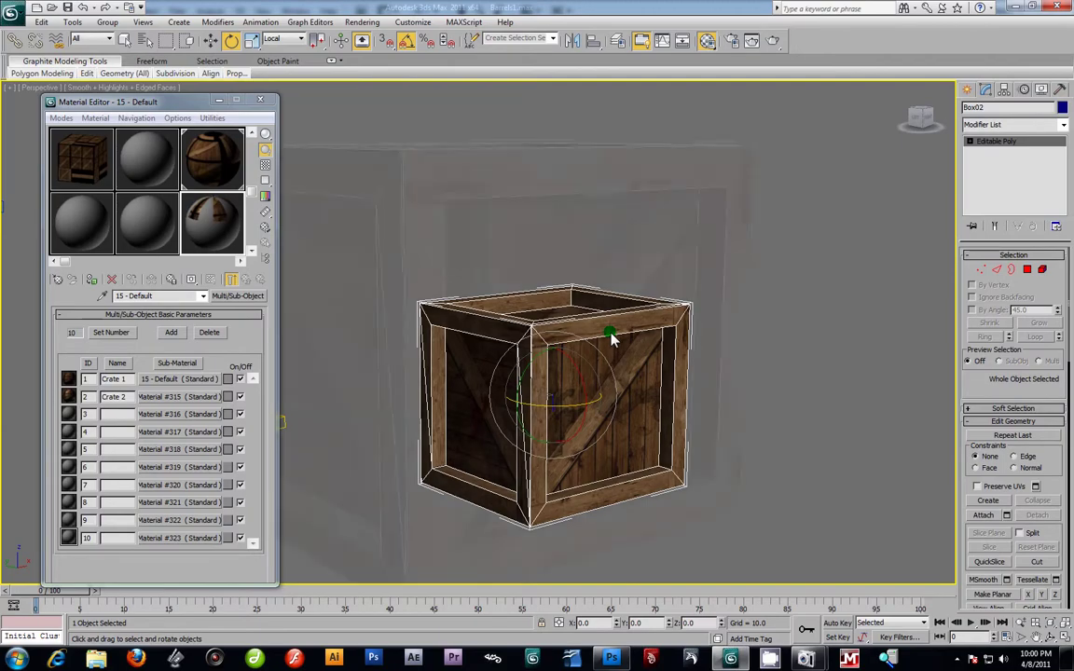
pyautogui.keyDown('alt'); pyautogui.moveTo(574, 344); pyautogui.dragTo(527, 319, button='middle'); pyautogui.keyUp('alt')
pyautogui.scroll(-5, 548, 339)
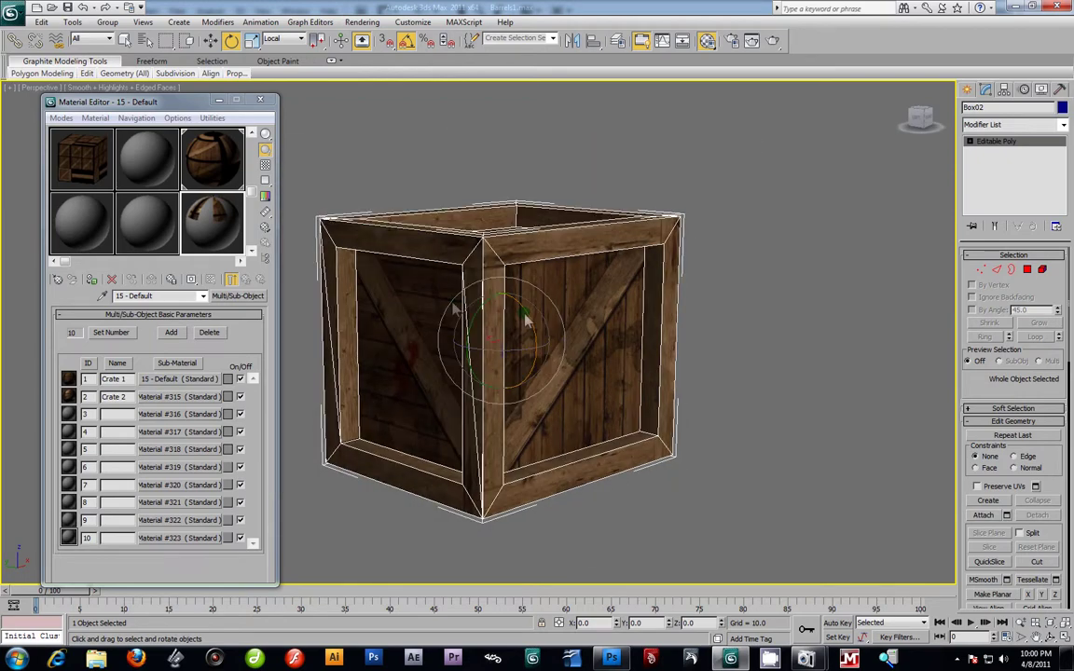
pyautogui.scroll(-2, 412, 307)
pyautogui.keyDown('alt'); pyautogui.moveTo(413, 307); pyautogui.dragTo(451, 312, button='middle'); pyautogui.keyUp('alt')
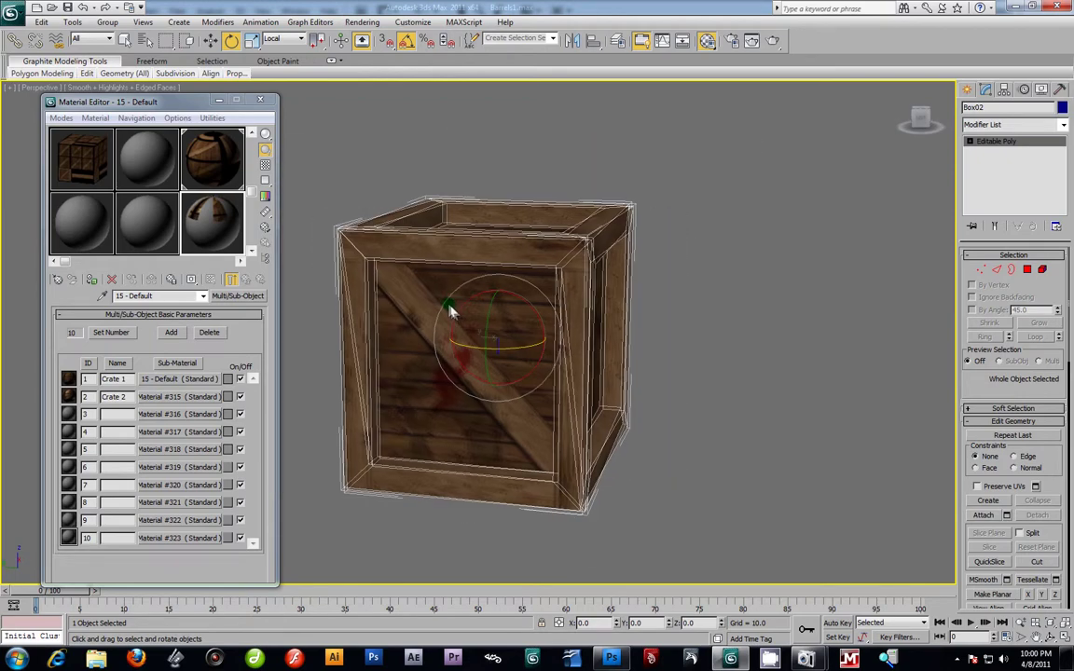
pyautogui.click(775, 41)
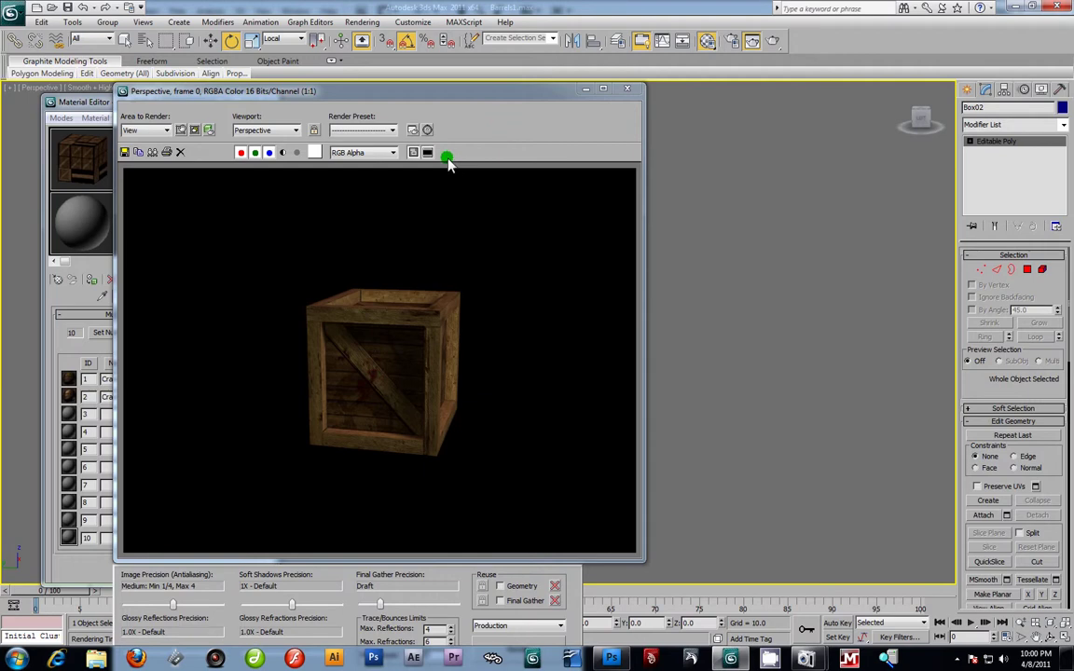
# Step: Close the render and Material Editor, unhide all barrels and crates, and switch to Camera001
pyautogui.click(627, 88)
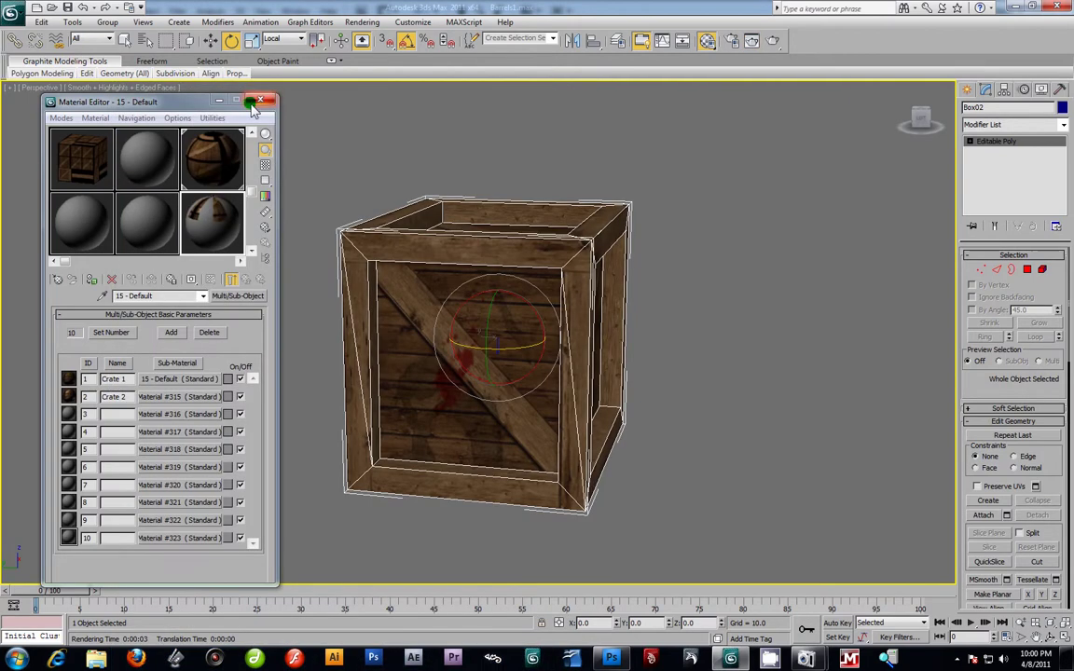
pyautogui.click(261, 101)
pyautogui.rightClick(415, 149)
pyautogui.click(459, 73)
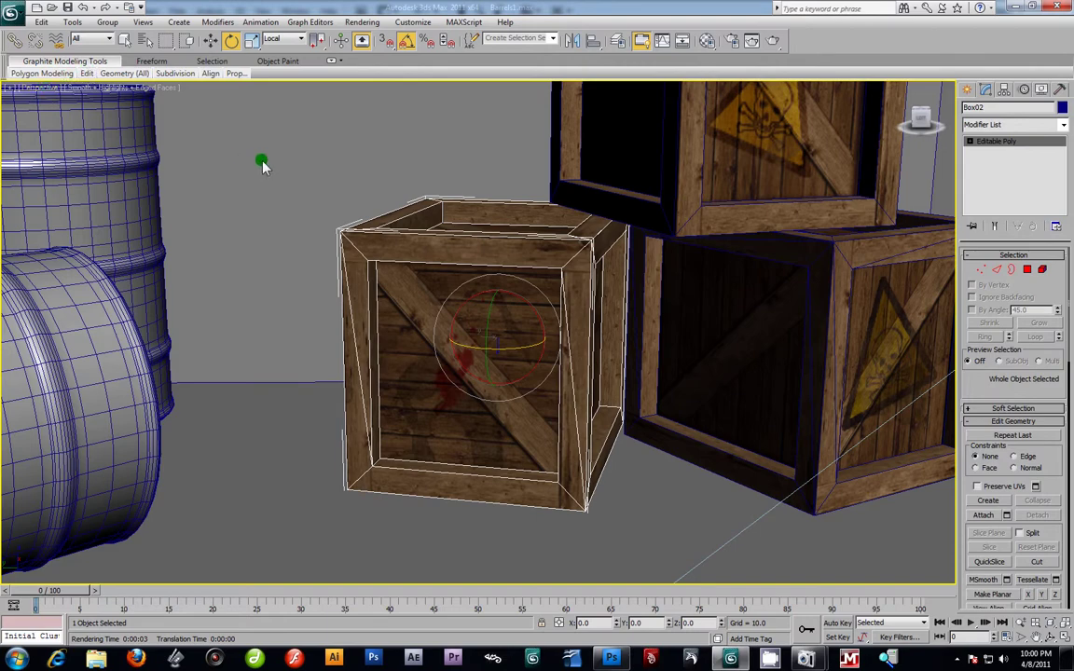
pyautogui.press('c')
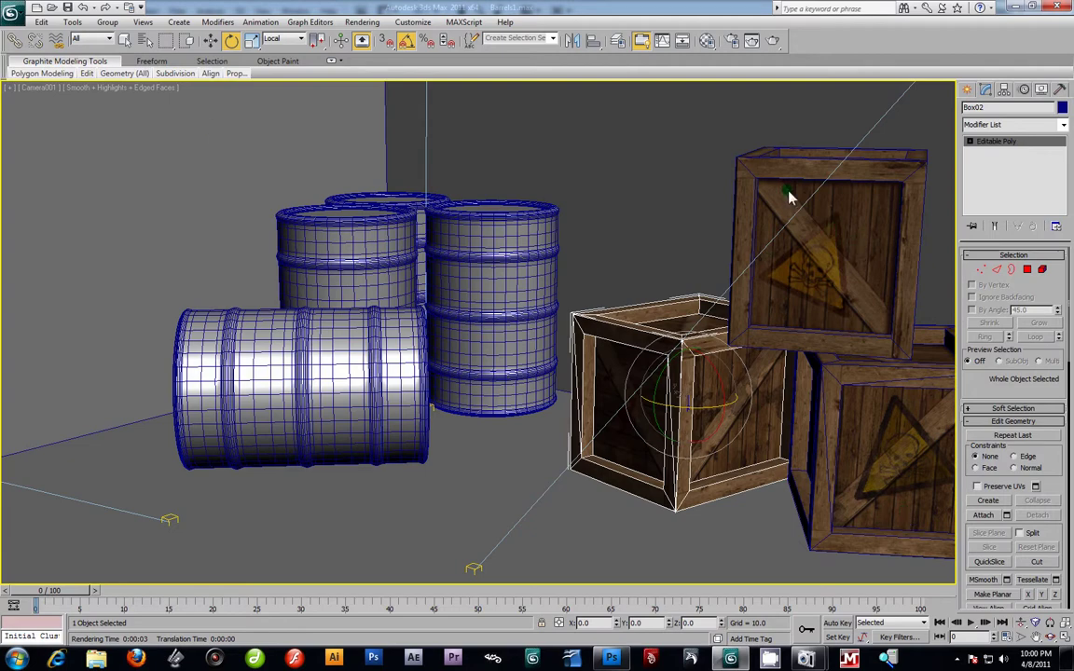
# Step: Start a production render of the Camera001 view of the textured crates and barrels
pyautogui.click(773, 41)
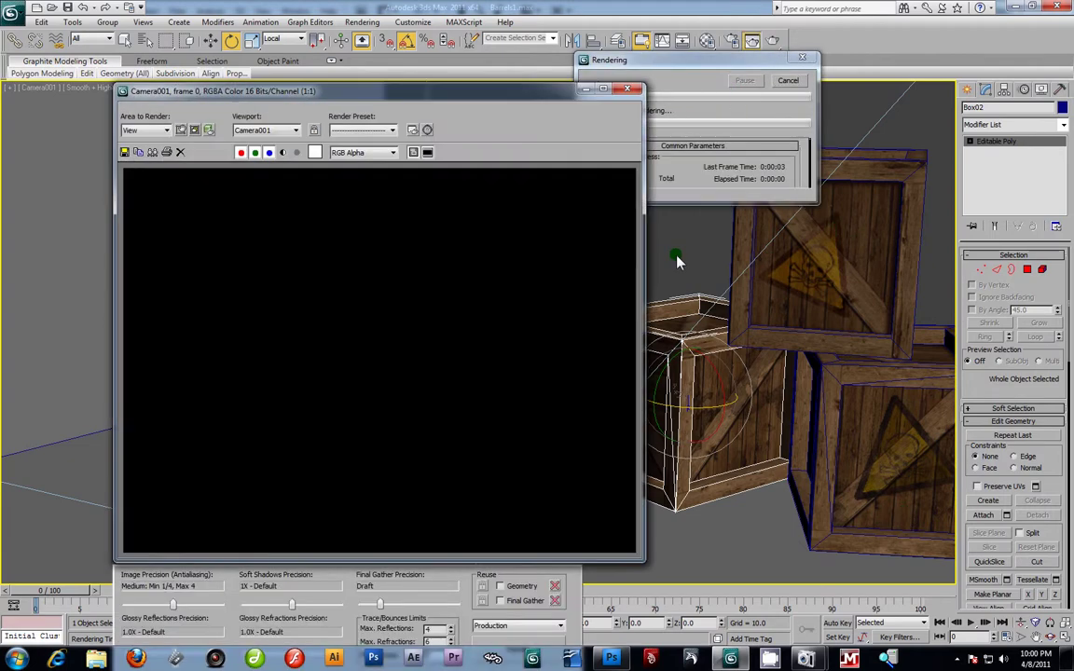